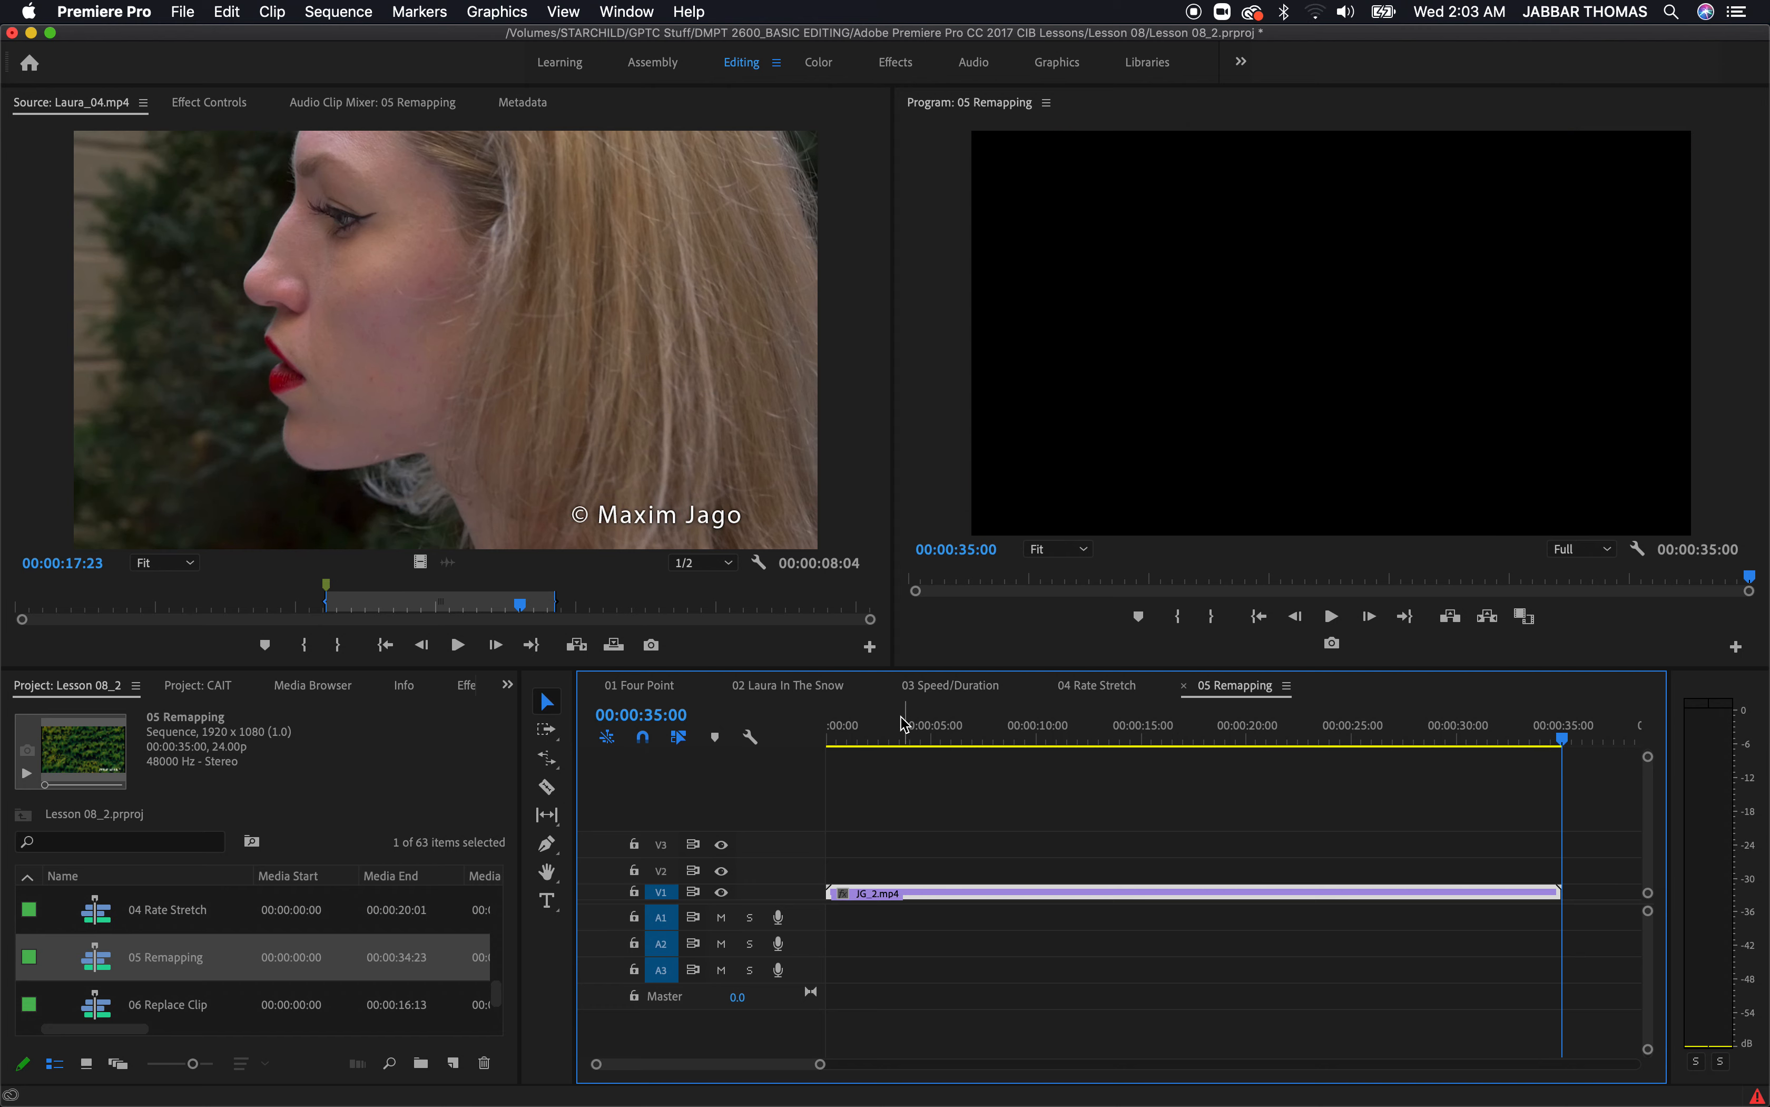
Return the playhead to the start of the 05 Remapping sequence and expand the V1 track's height
drag(884, 731, 802, 749)
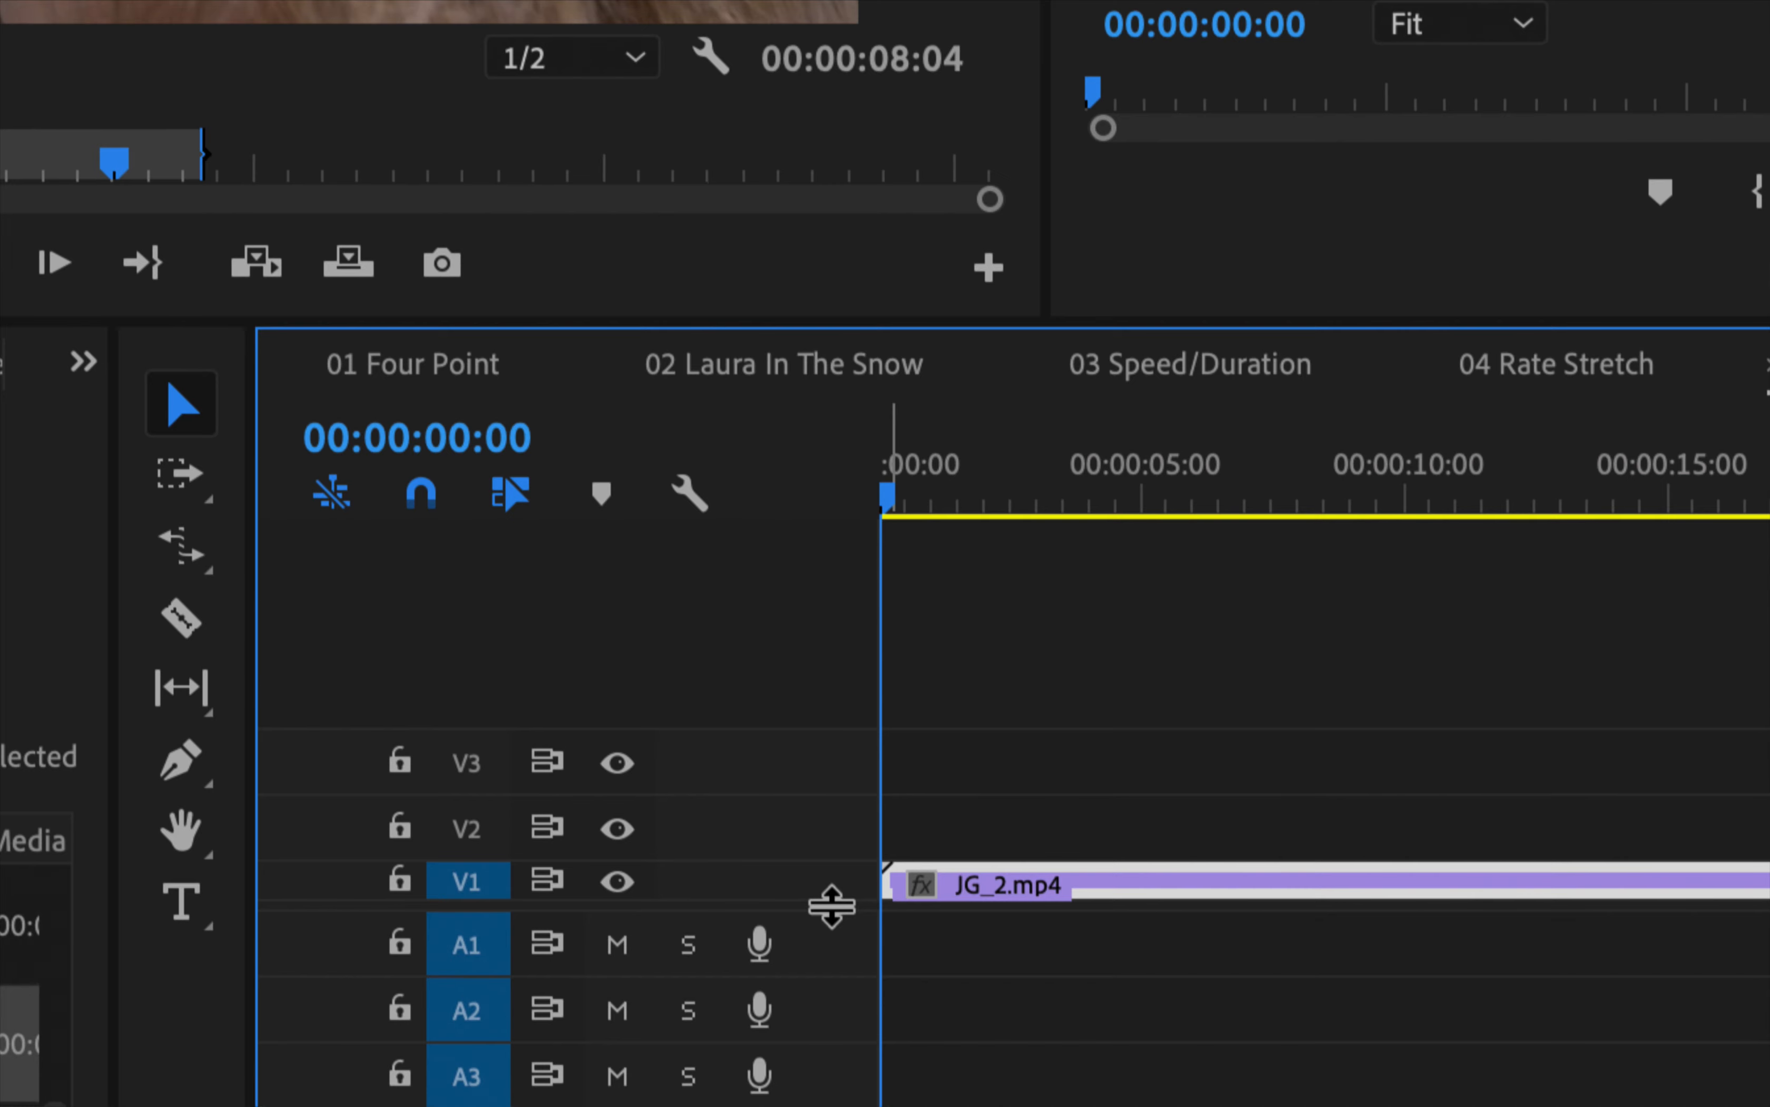
drag(832, 906, 814, 1044)
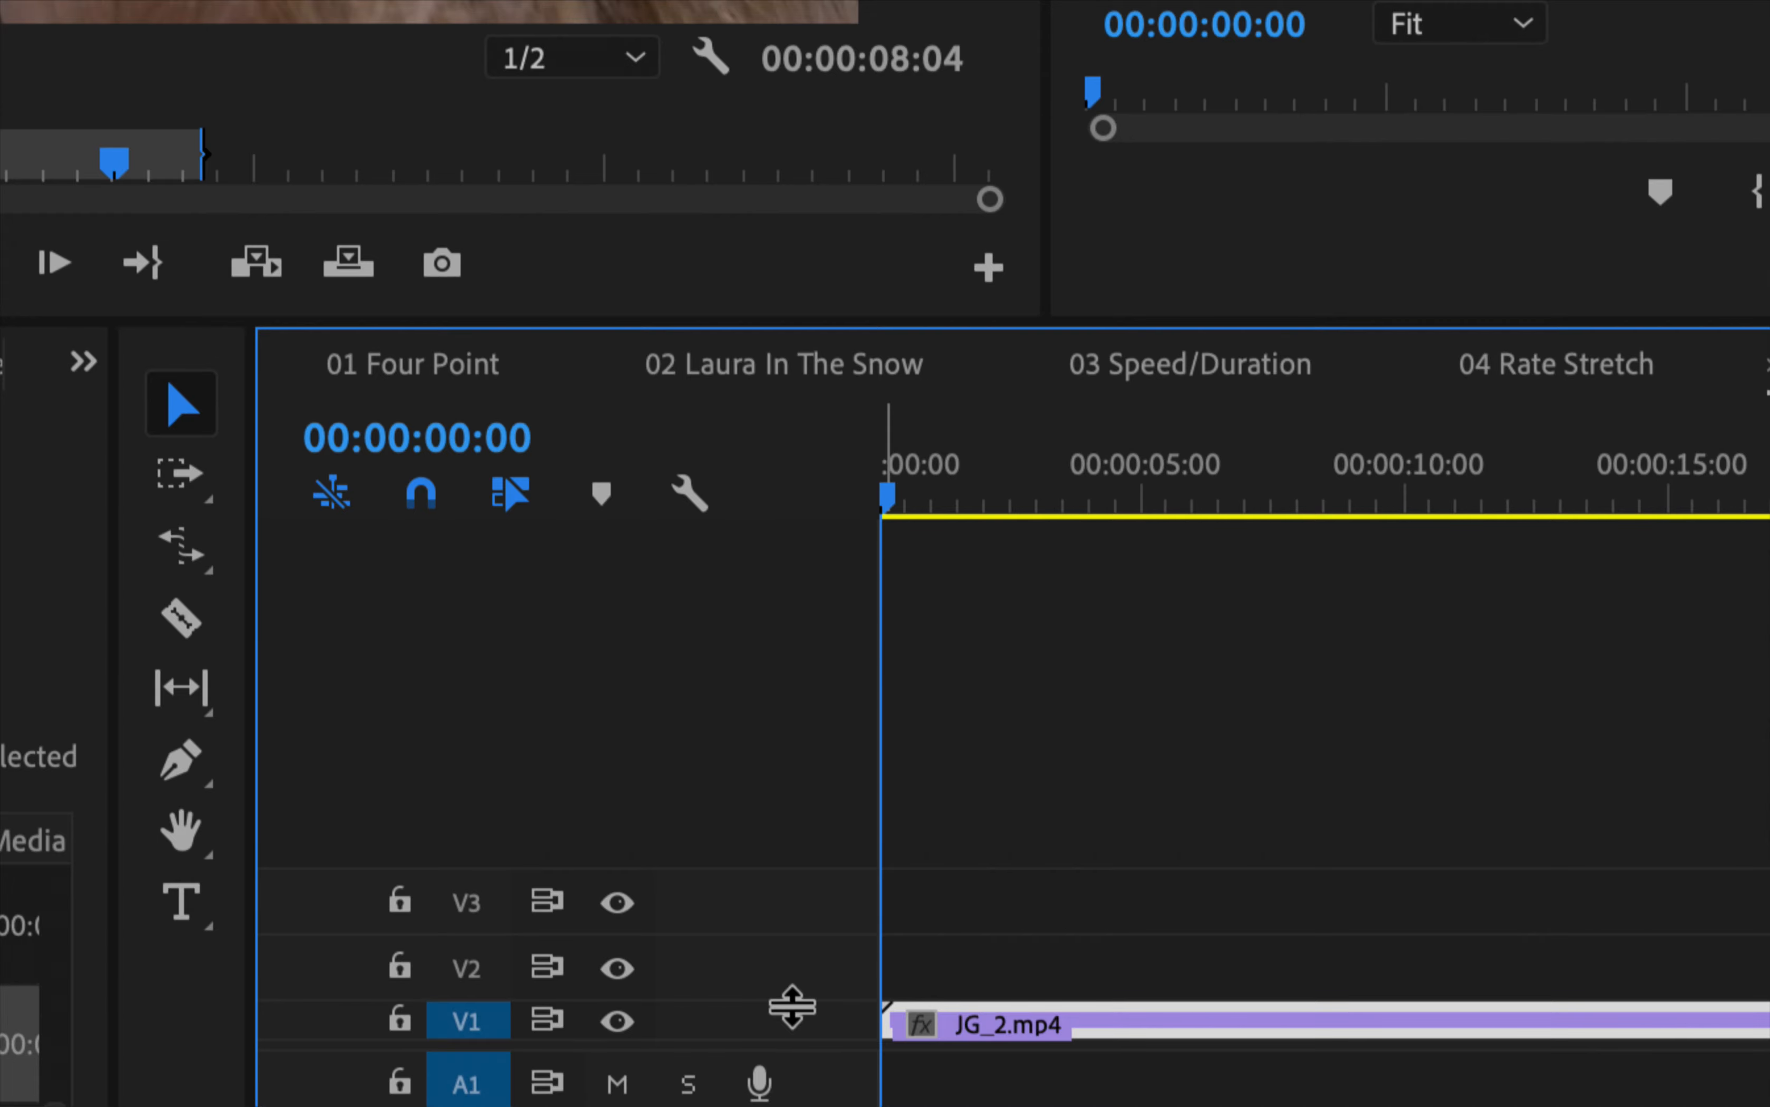
drag(793, 1007, 789, 840)
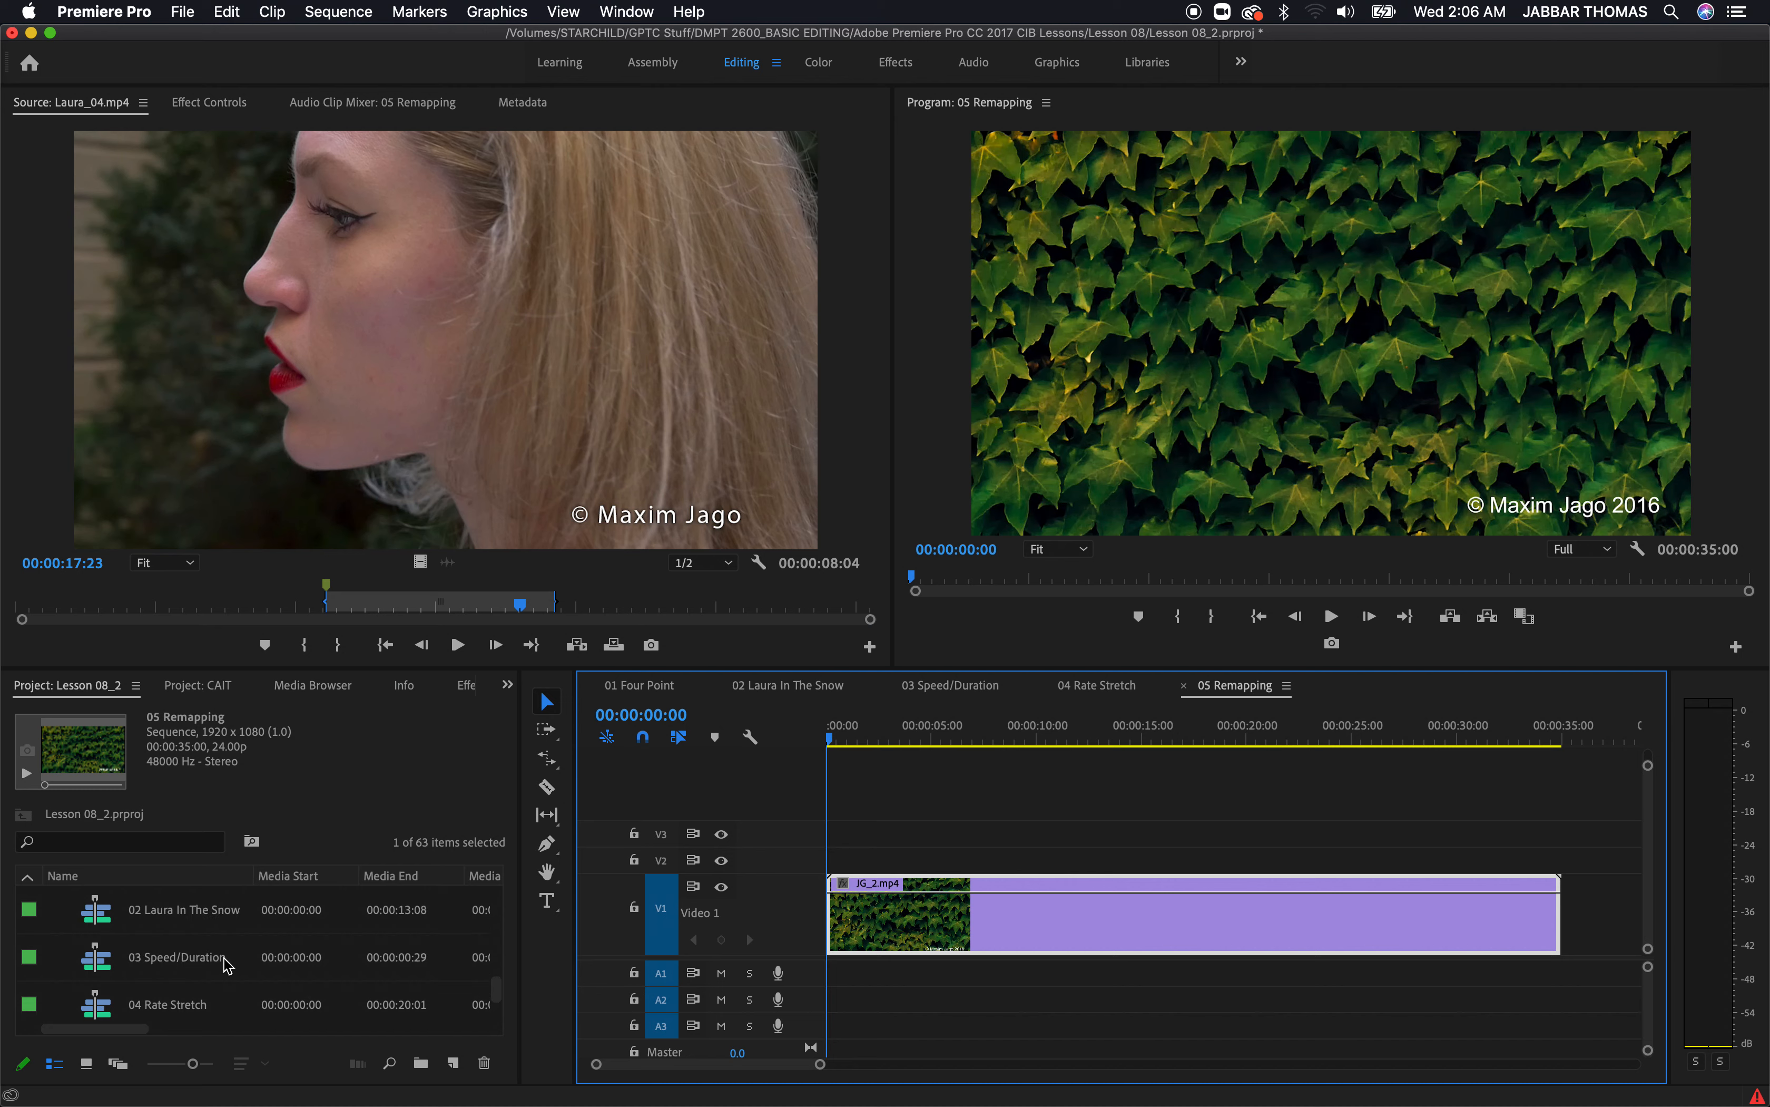
scroll(229, 965, up, 15)
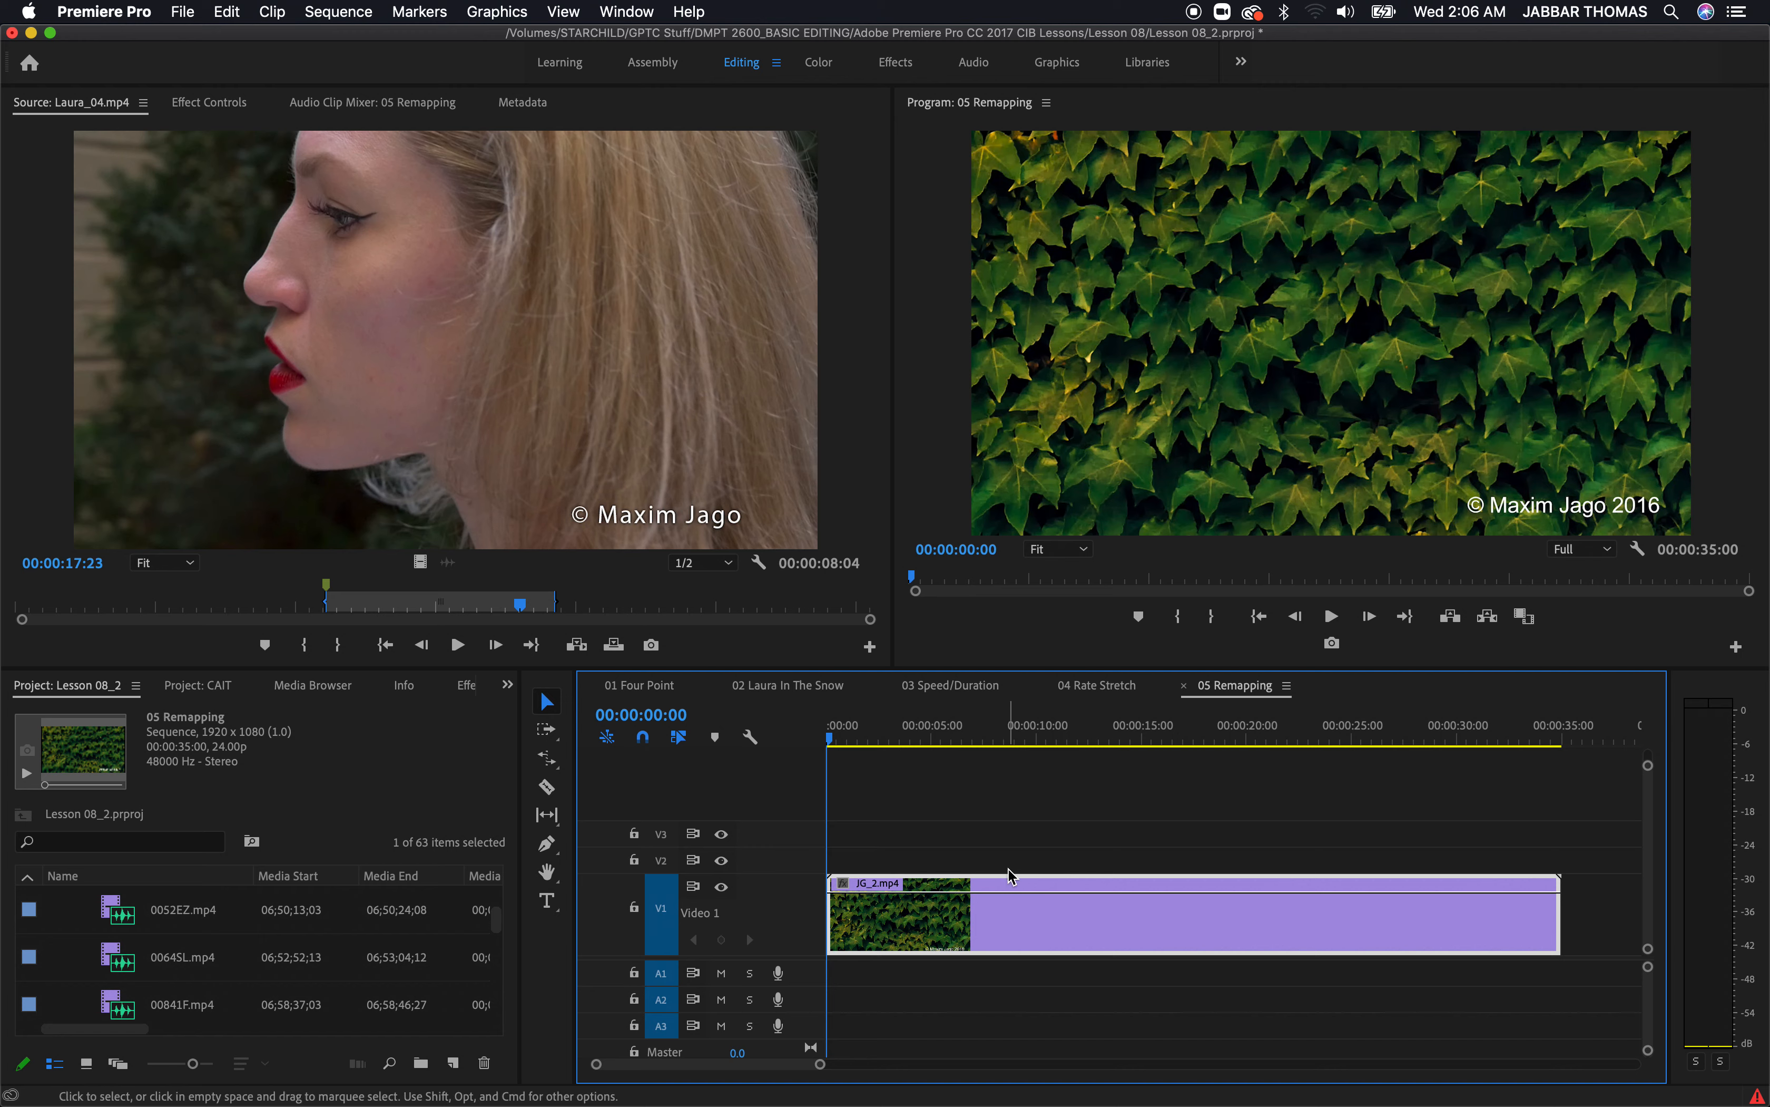
Show the Time Remapping Speed connector line on the JG_2.mp4 clip
click(846, 883)
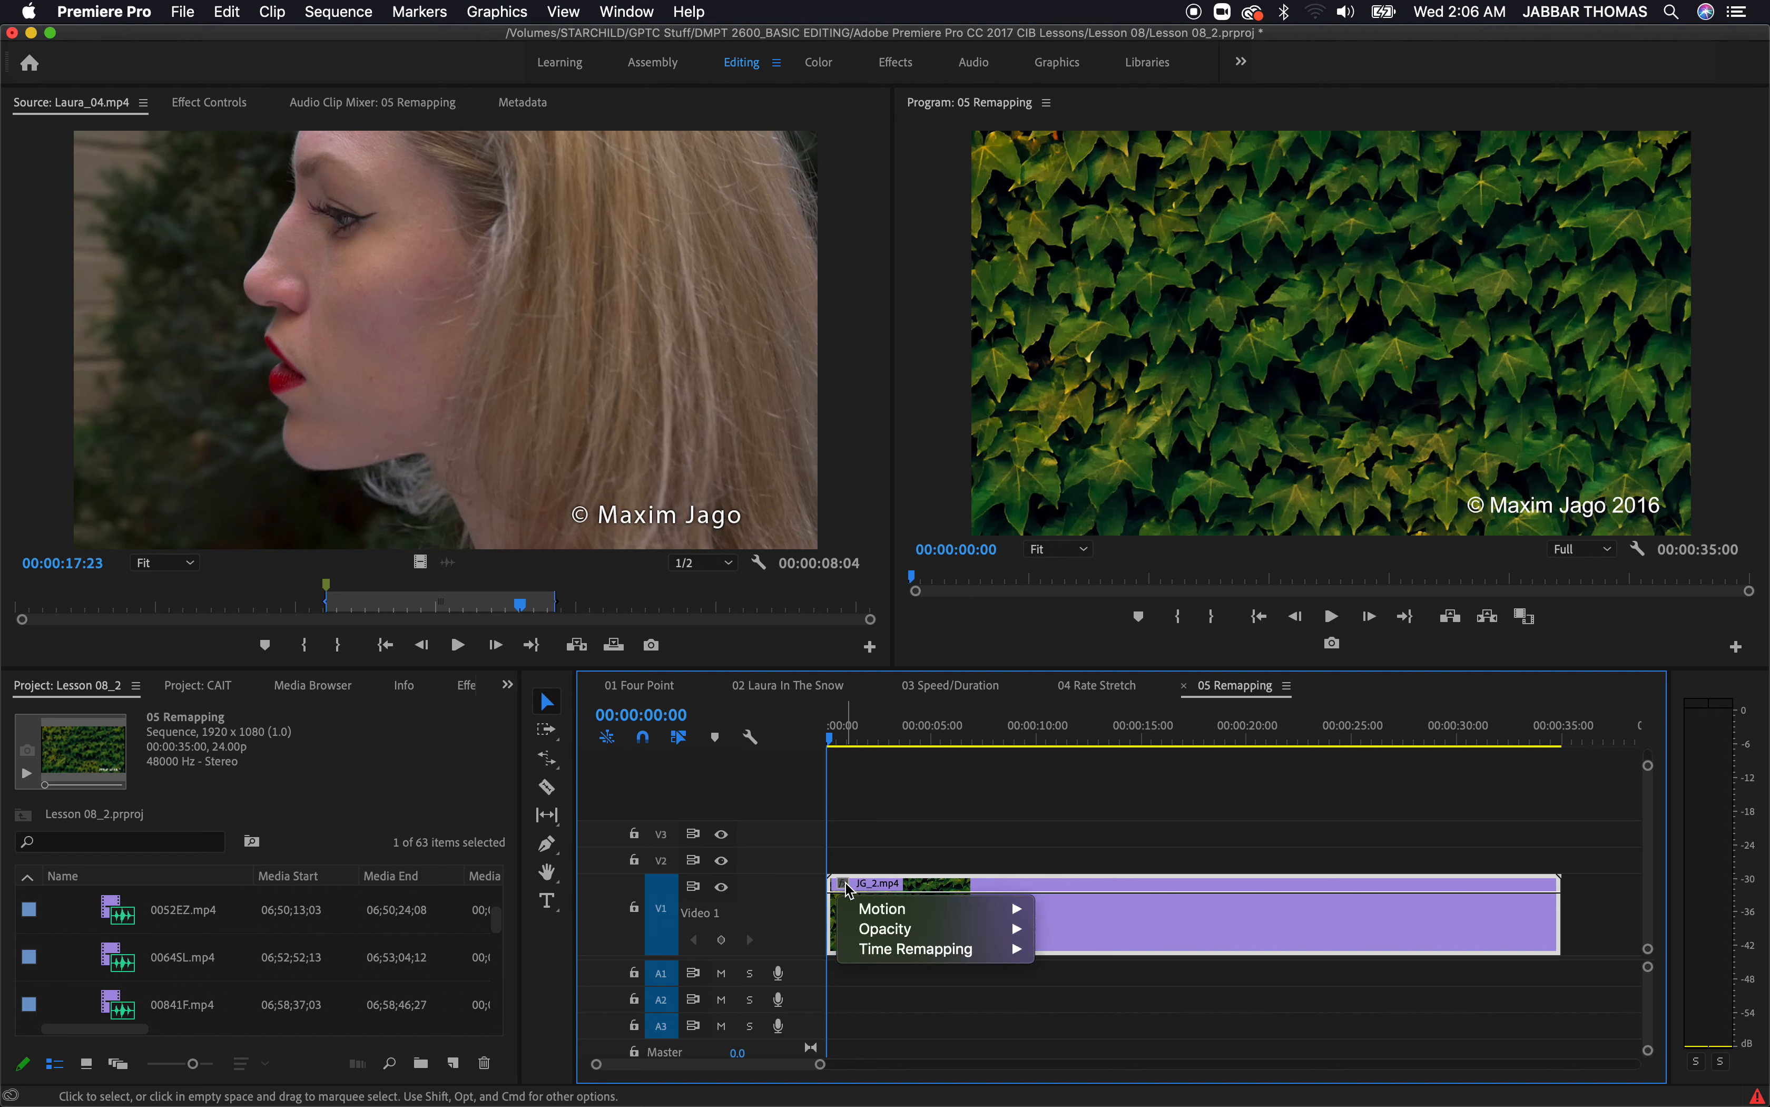
mouse_move(889, 955)
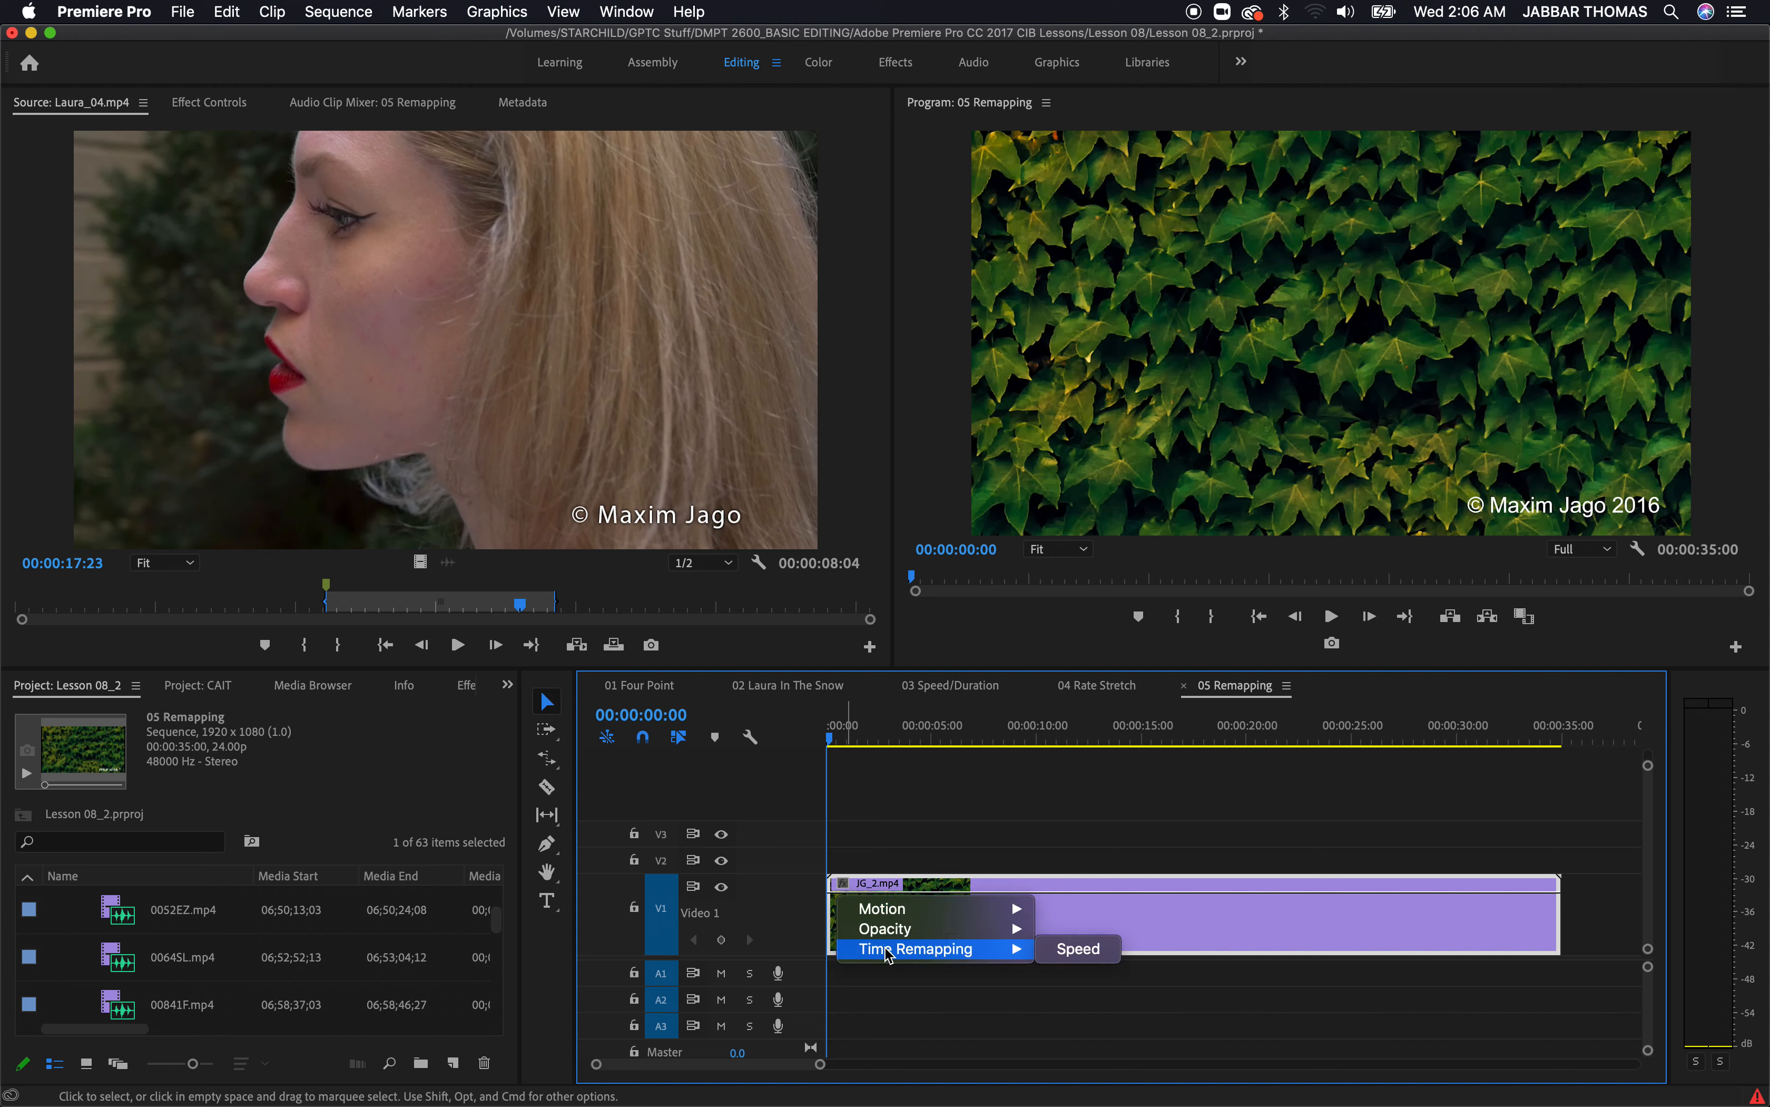
click(1054, 951)
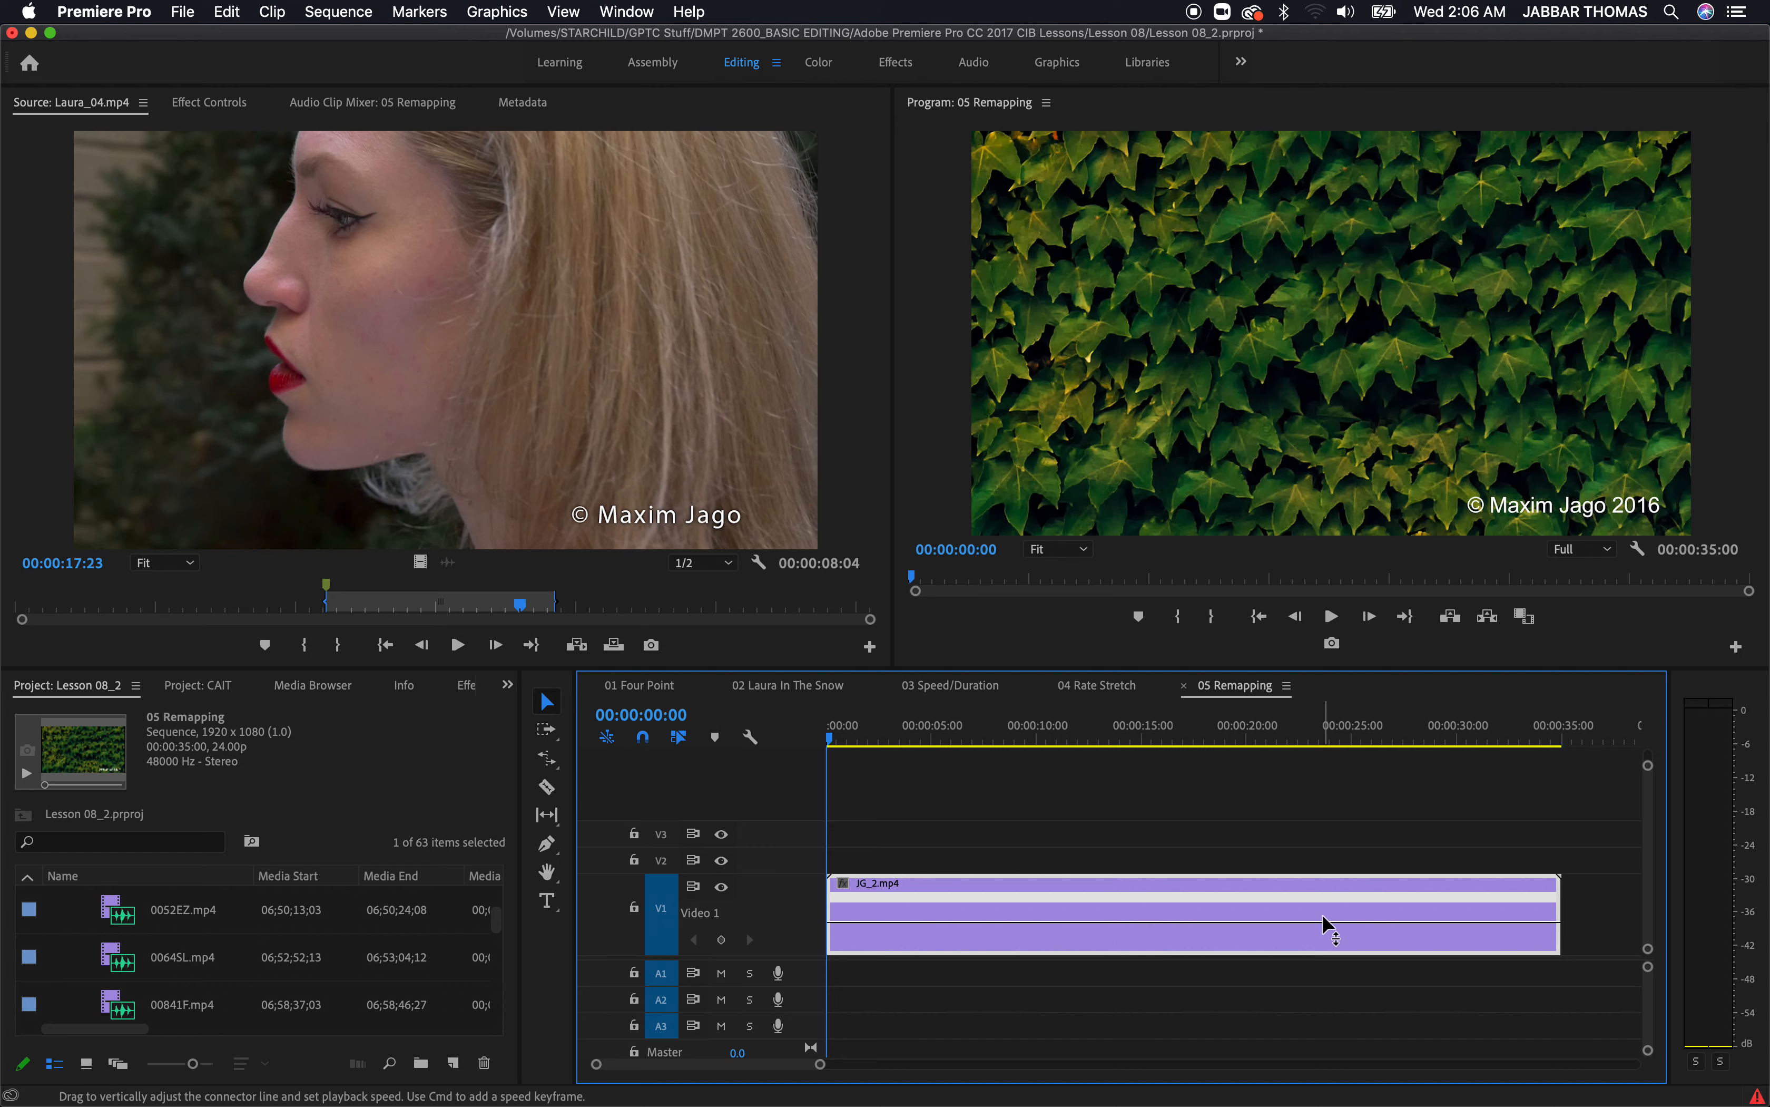
mouse_move(1322, 912)
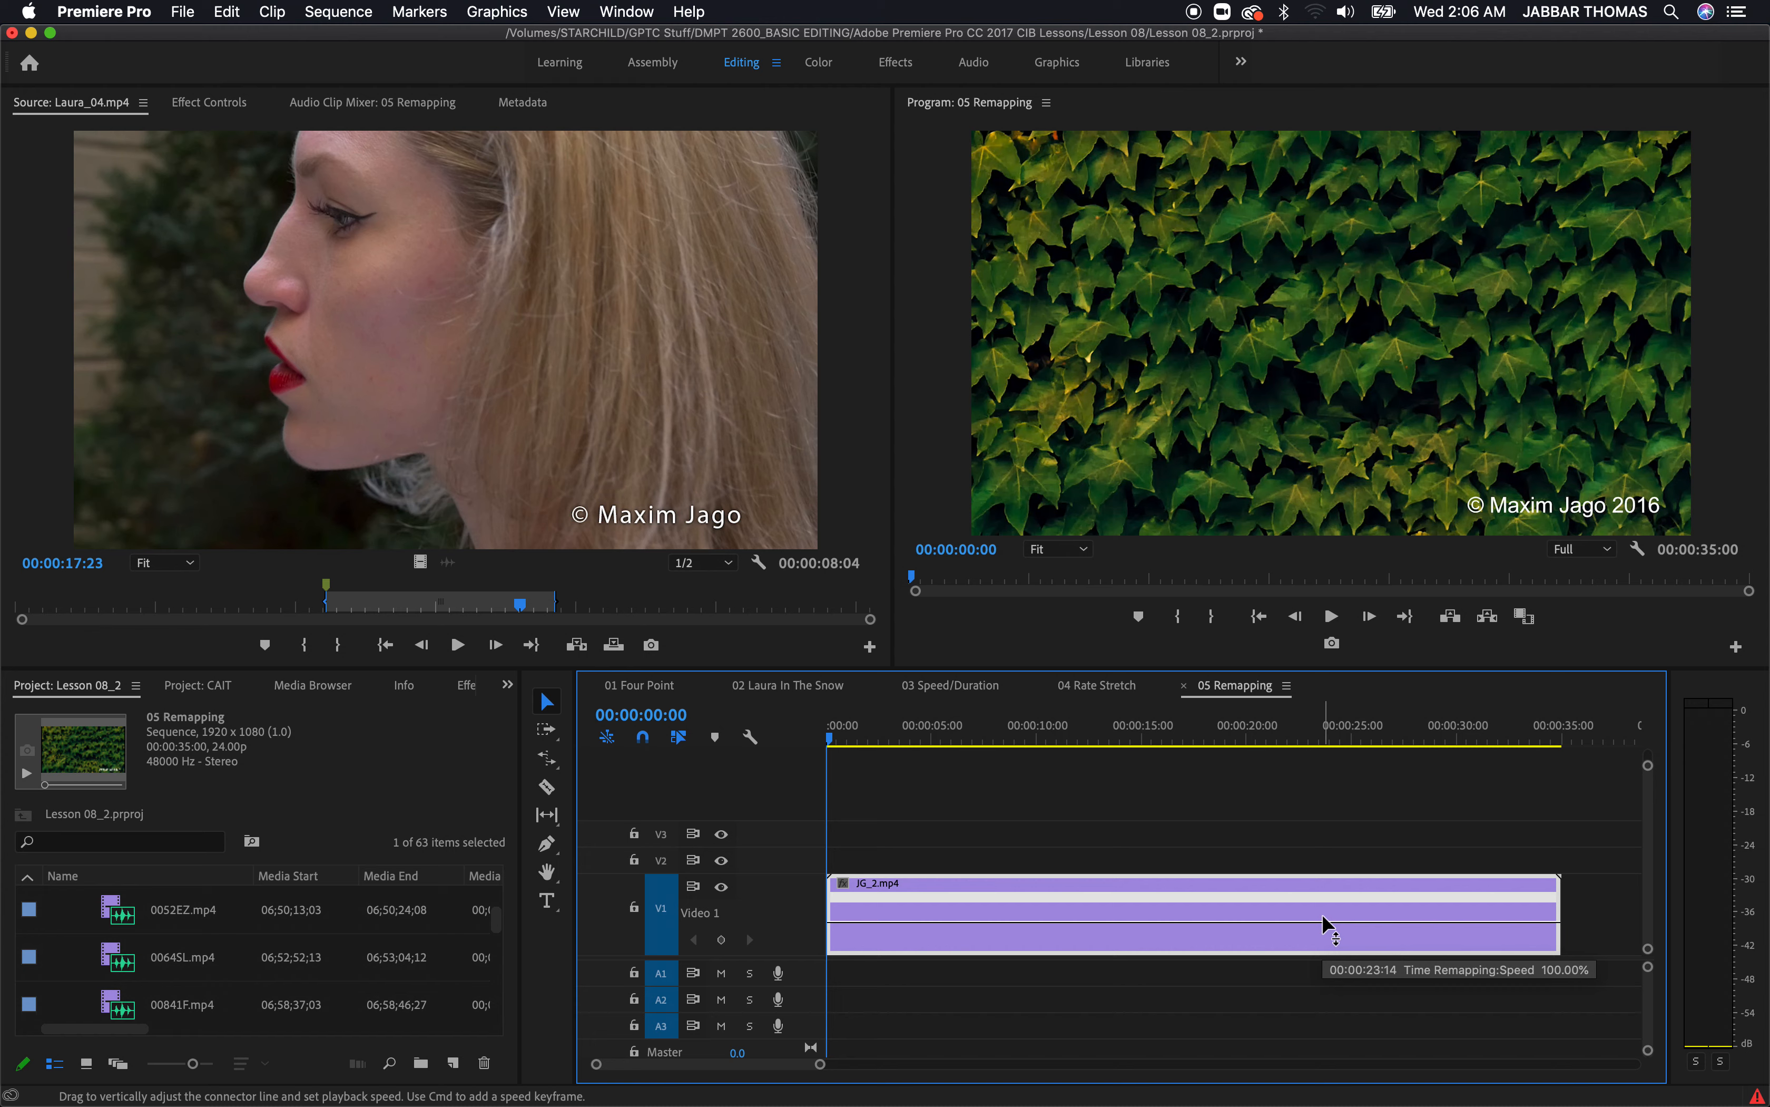
Play through the JG_2.mp4 clip at its original speed and return the playhead to the start
key(space)
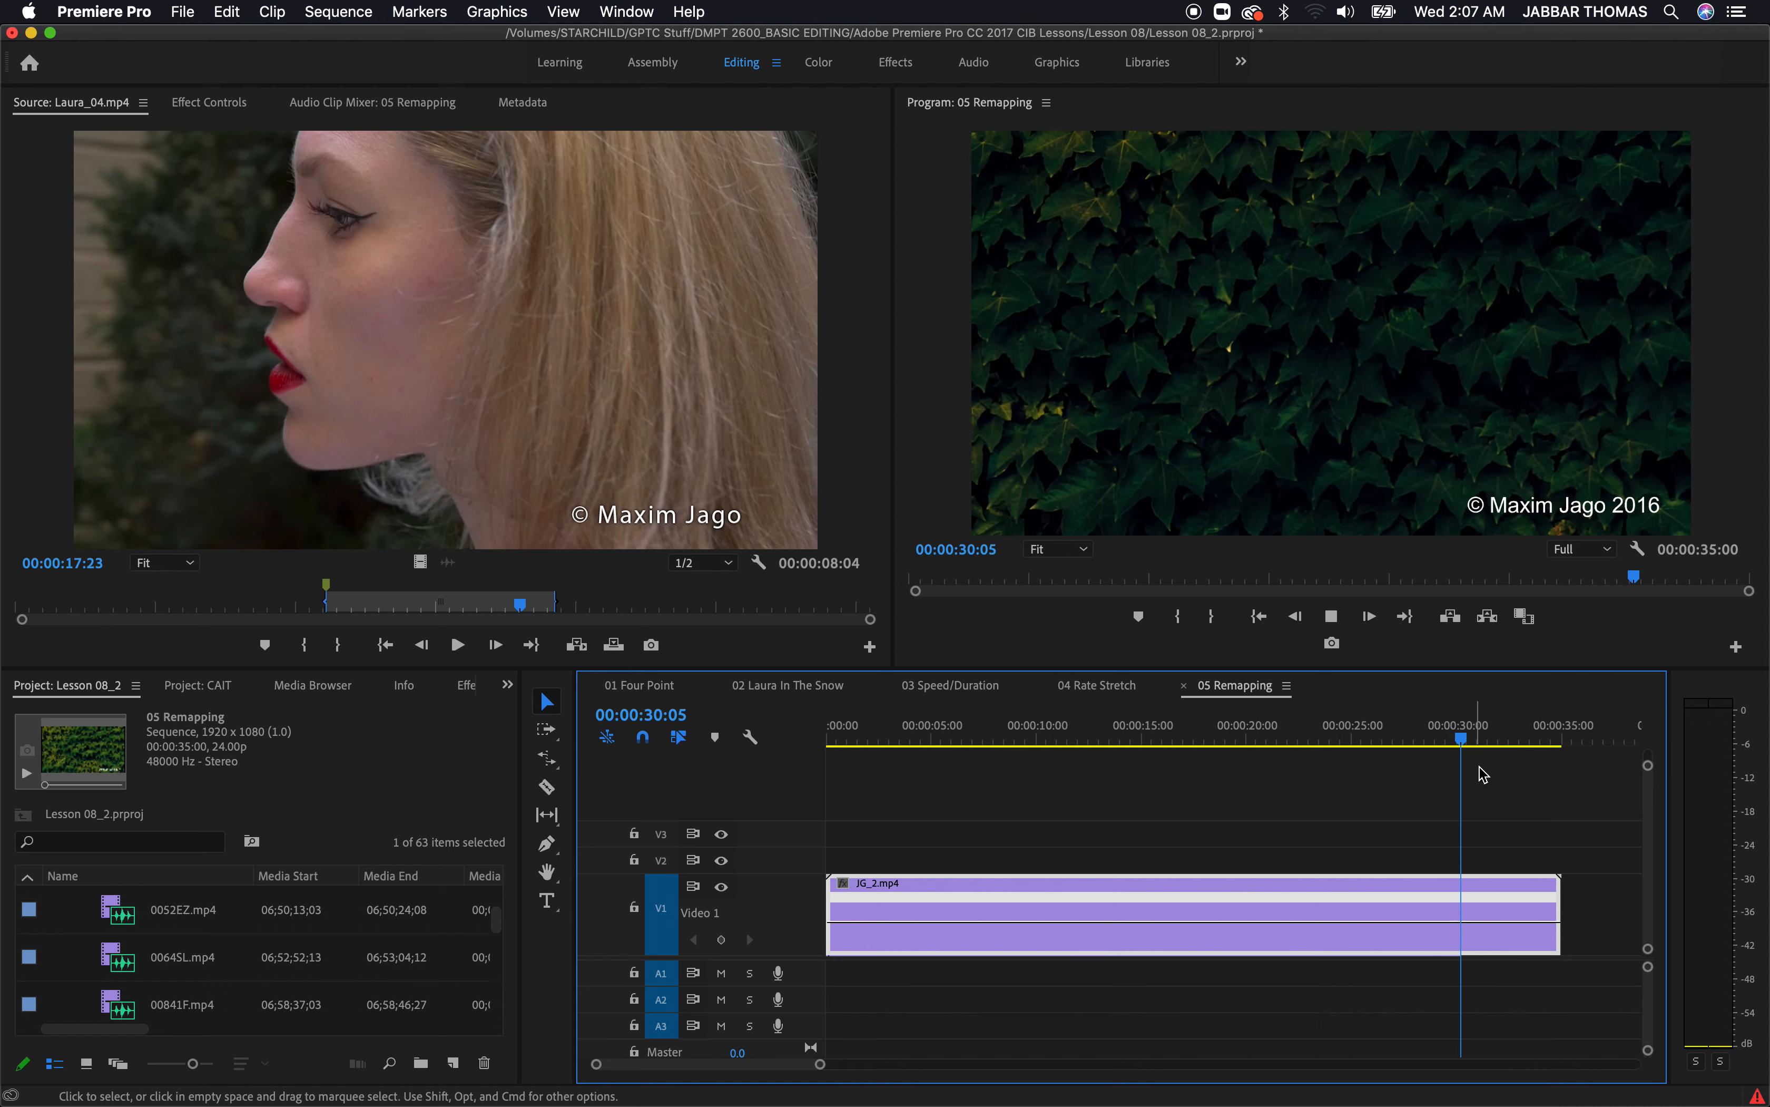
key(space)
drag(1213, 747, 829, 743)
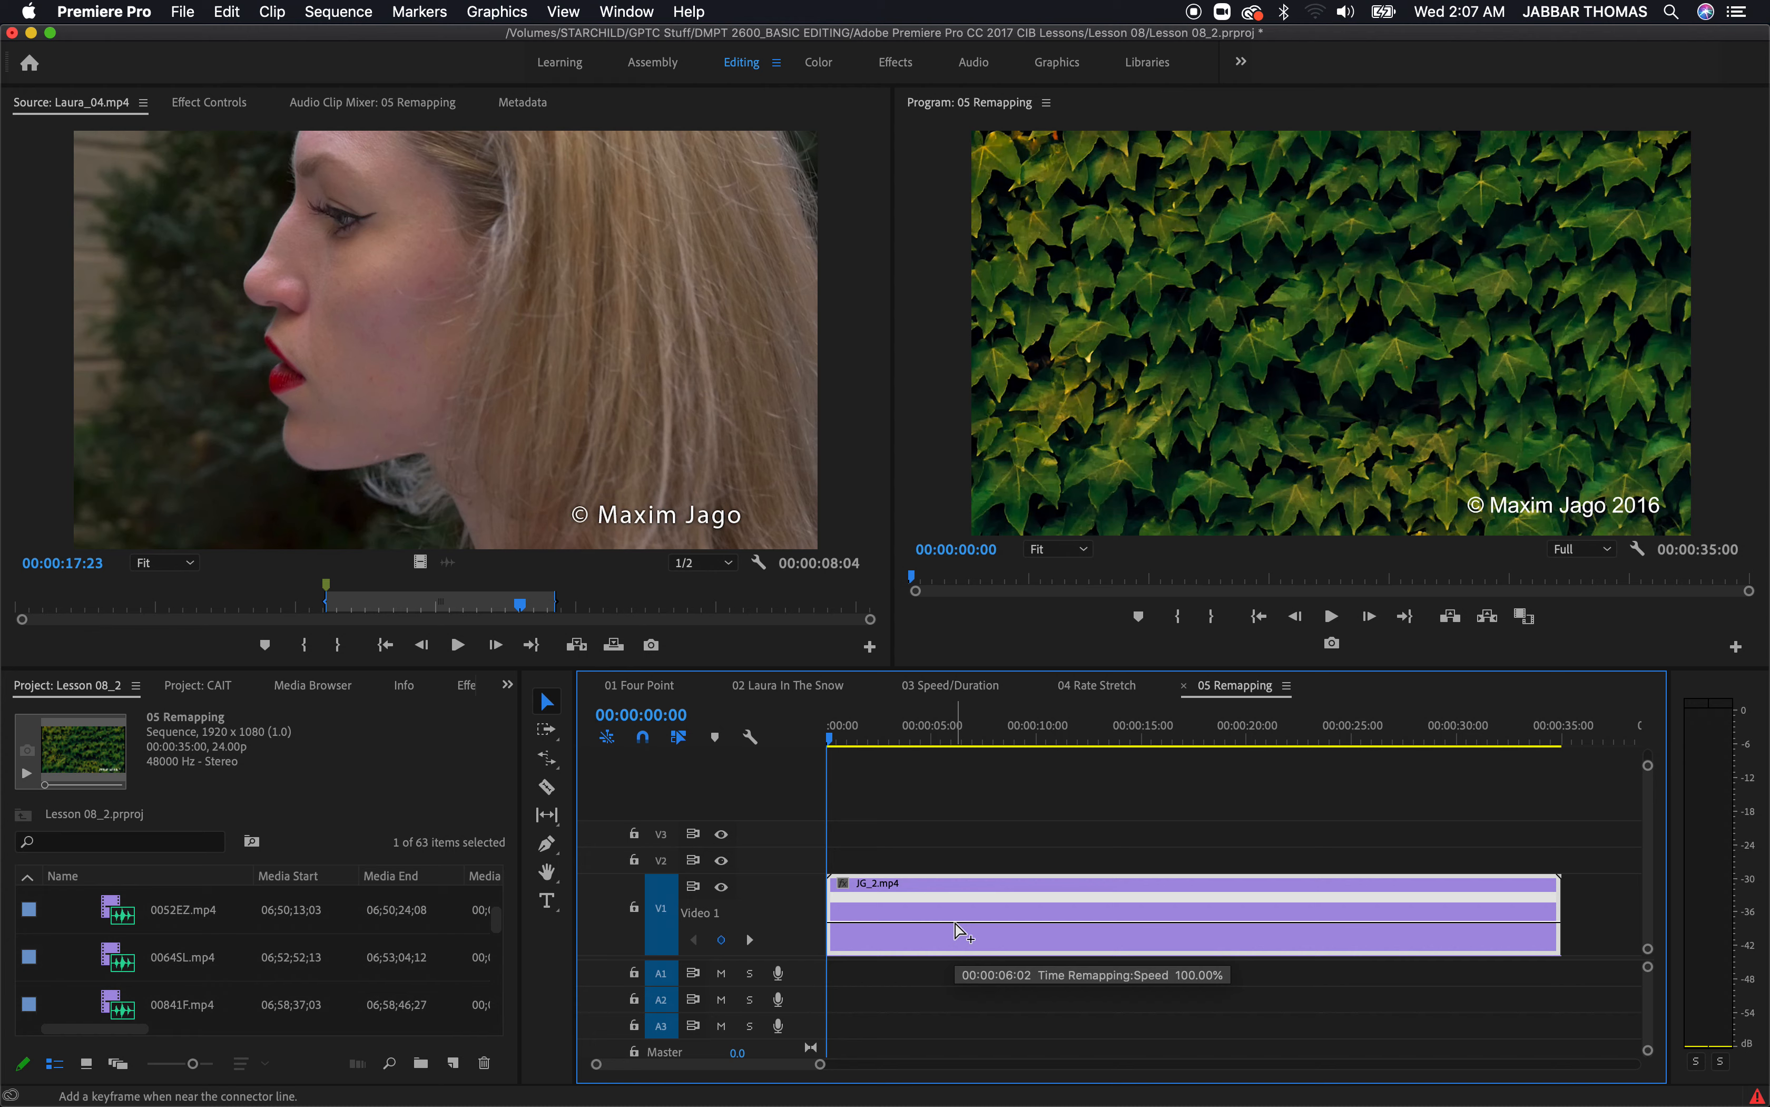
Add a speed keyframe to the JG_2.mp4 clip at 00:00:15:00
click(874, 741)
drag(875, 745, 1083, 751)
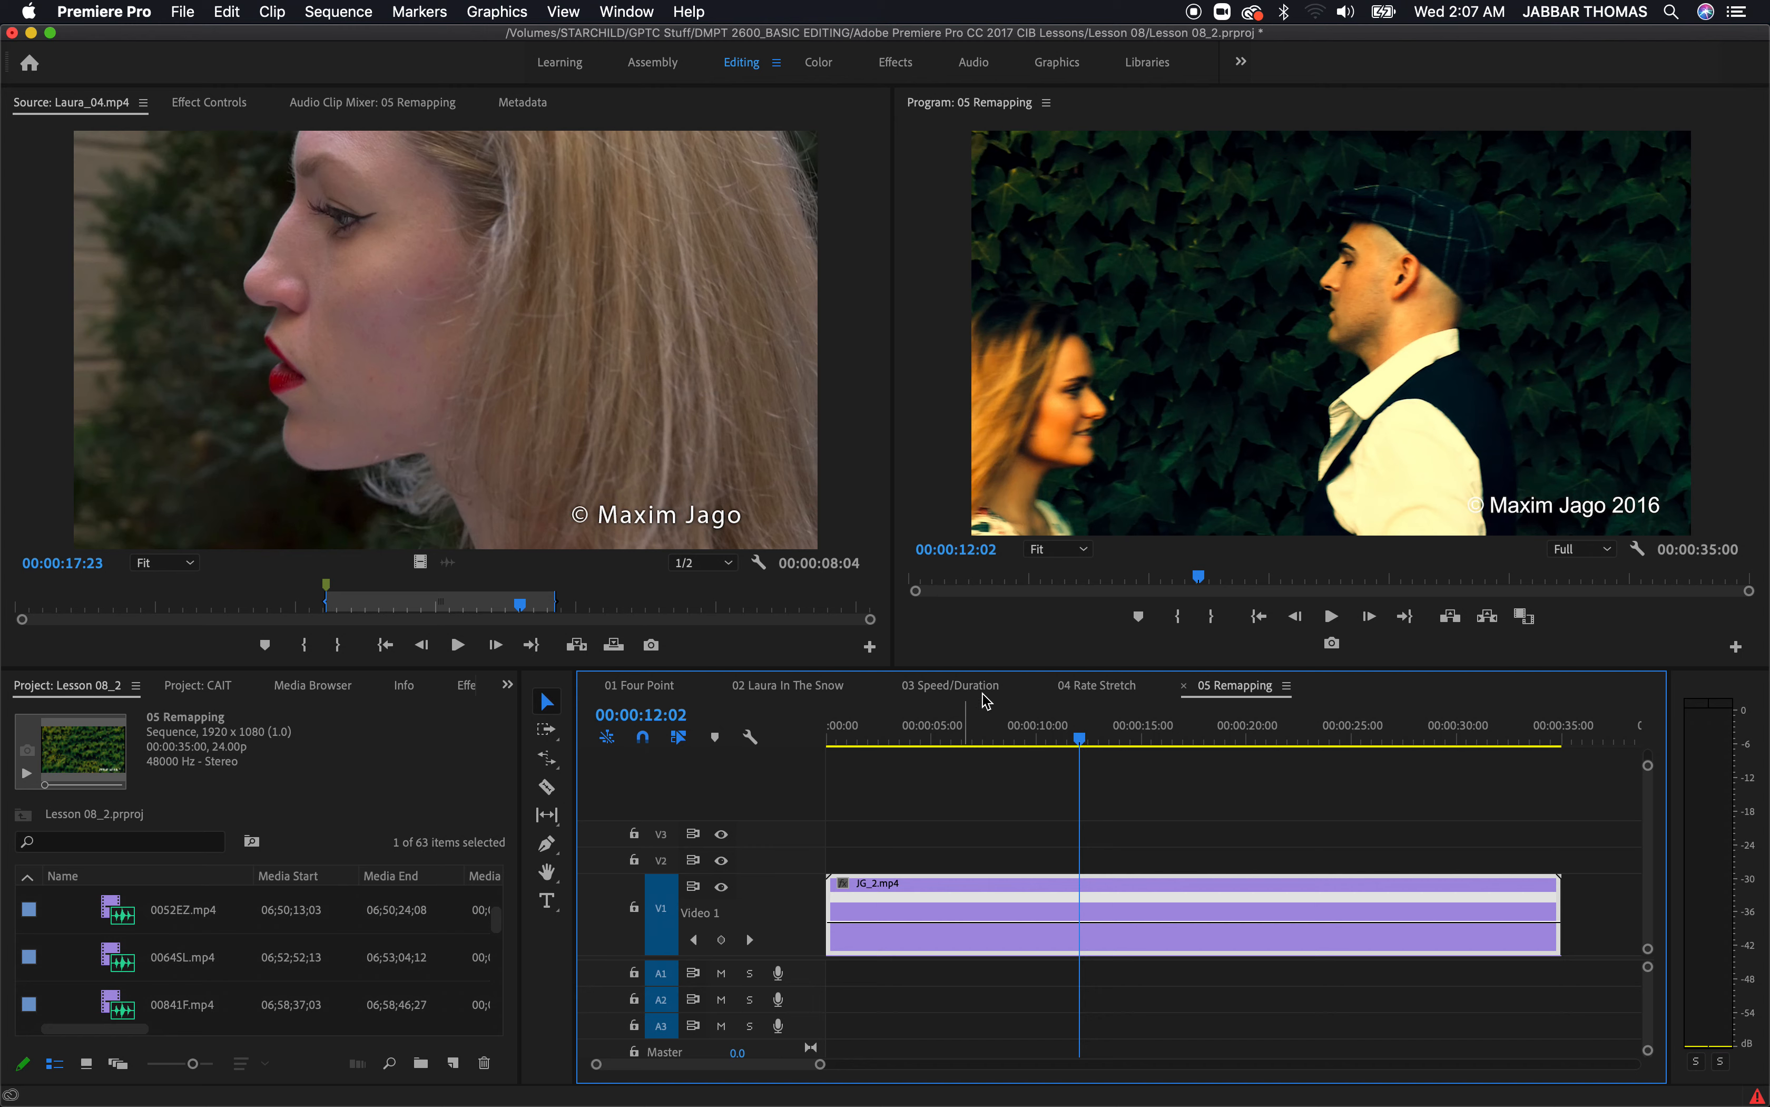
click(653, 714)
text(1)
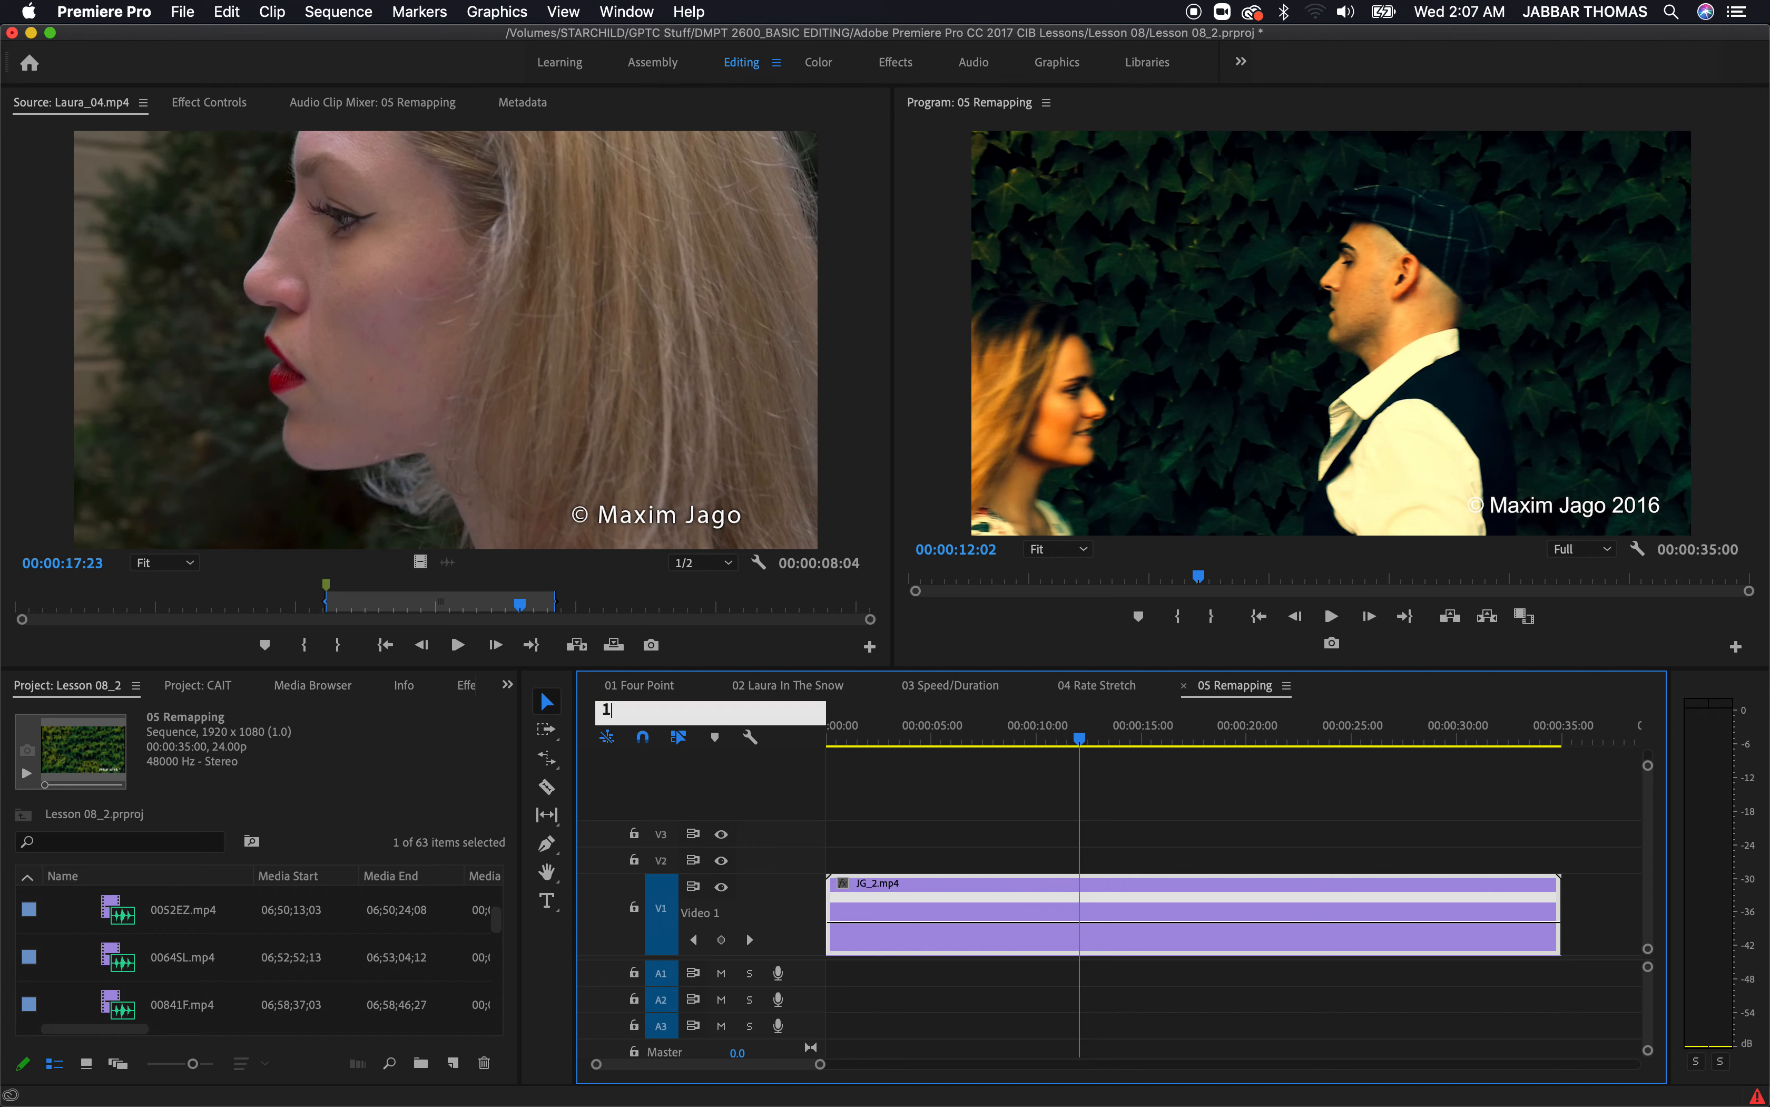
text(5:00)
key(Return)
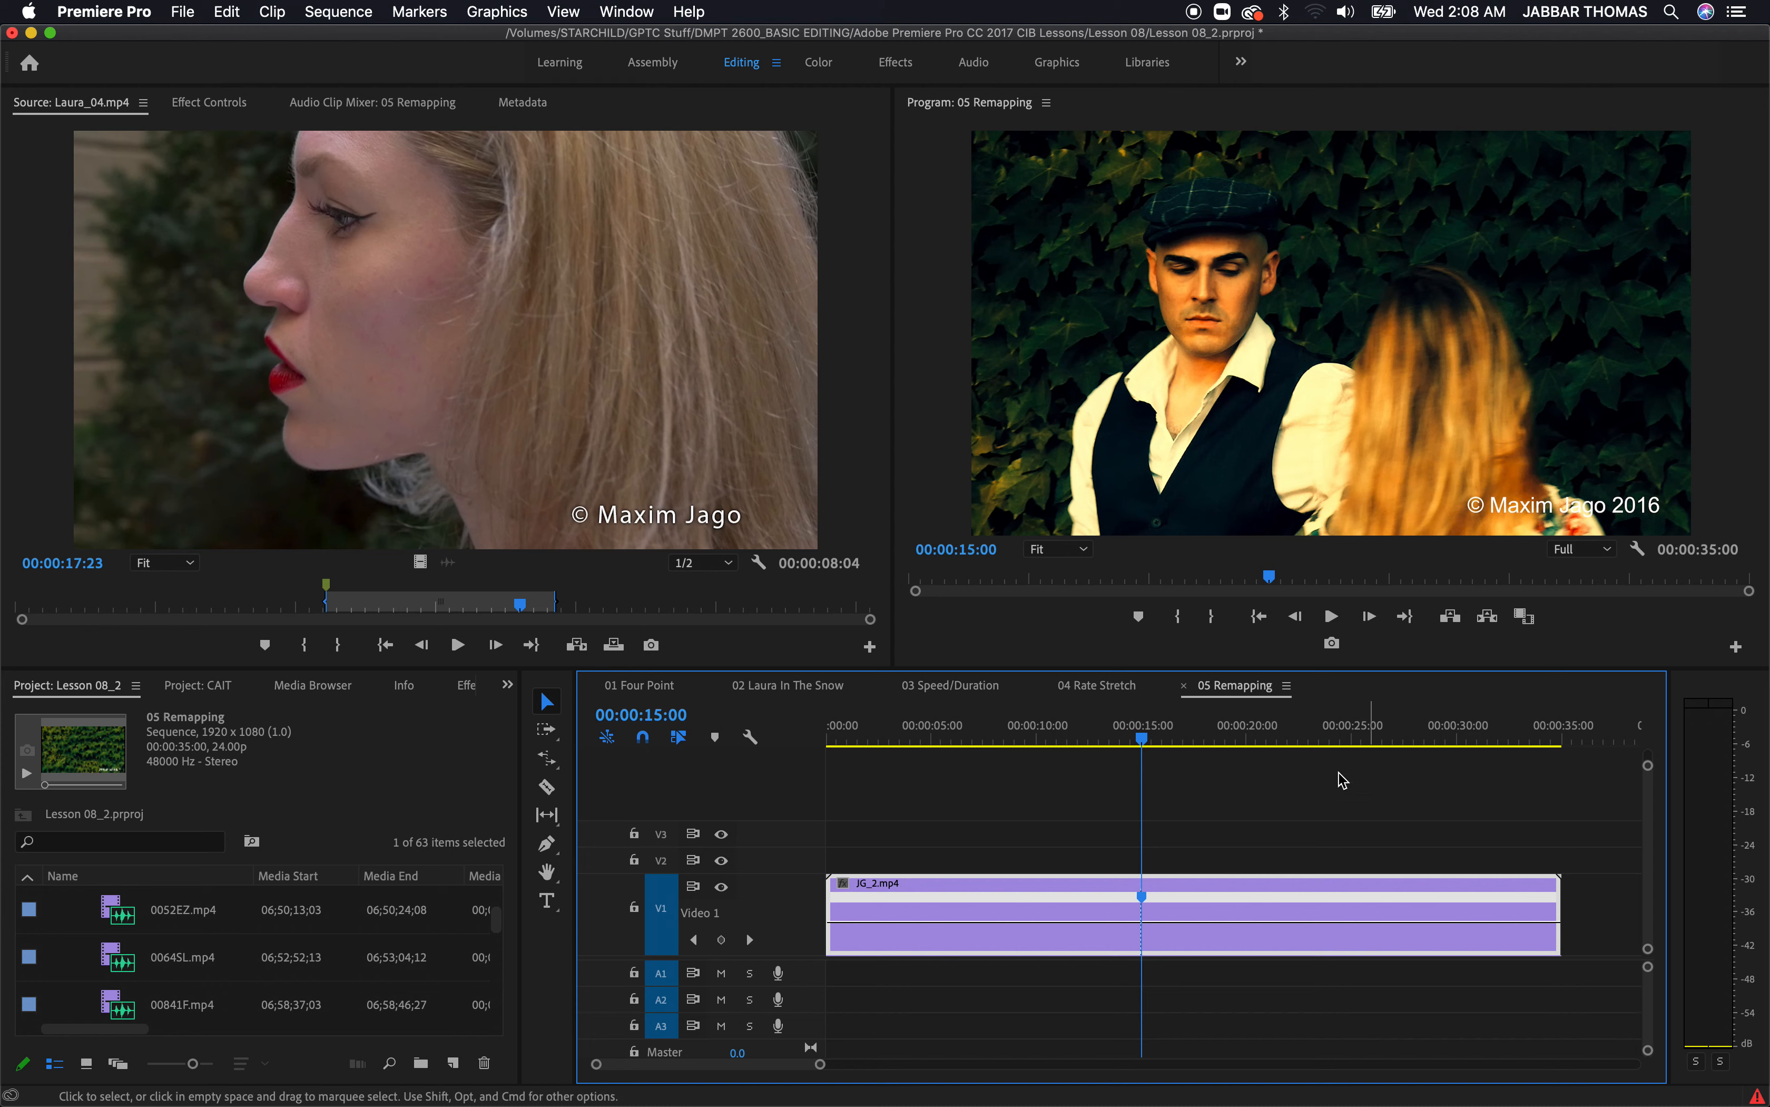
Play and scrub through the footage following the 15-second speed keyframe
click(1092, 734)
key(space)
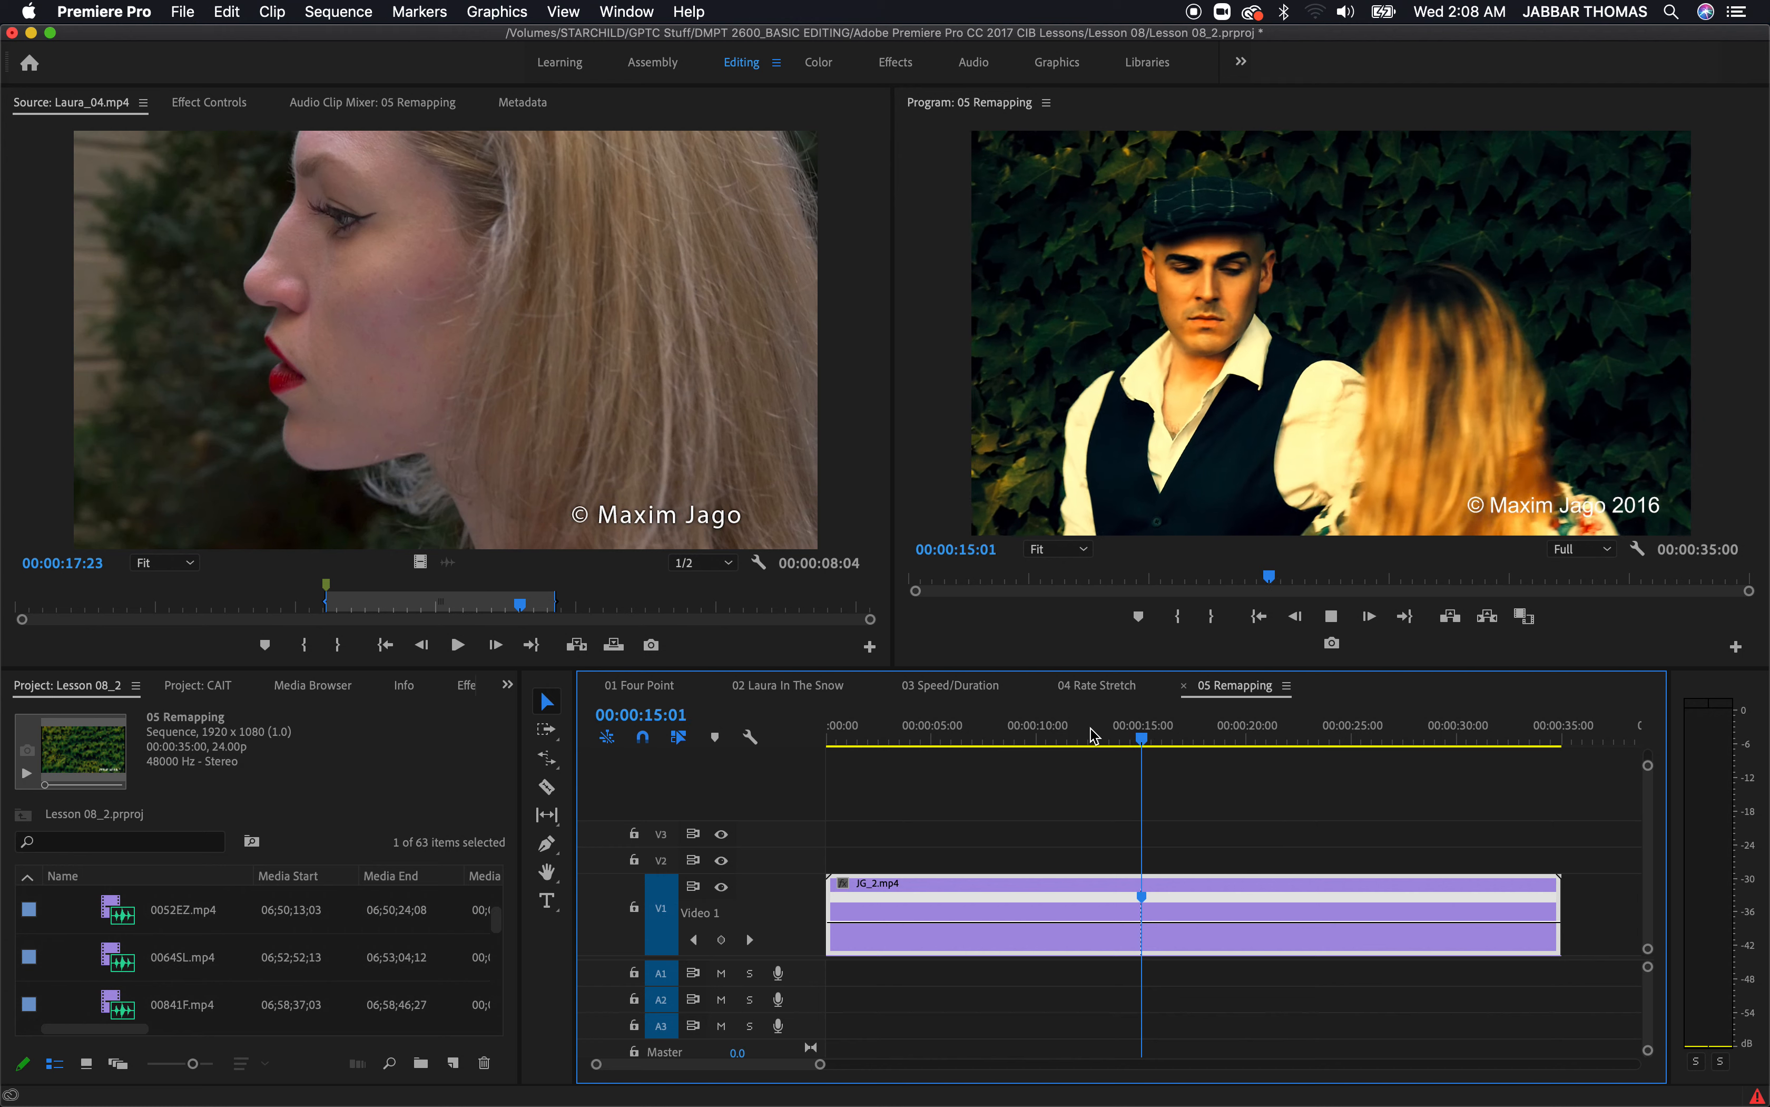
key(space)
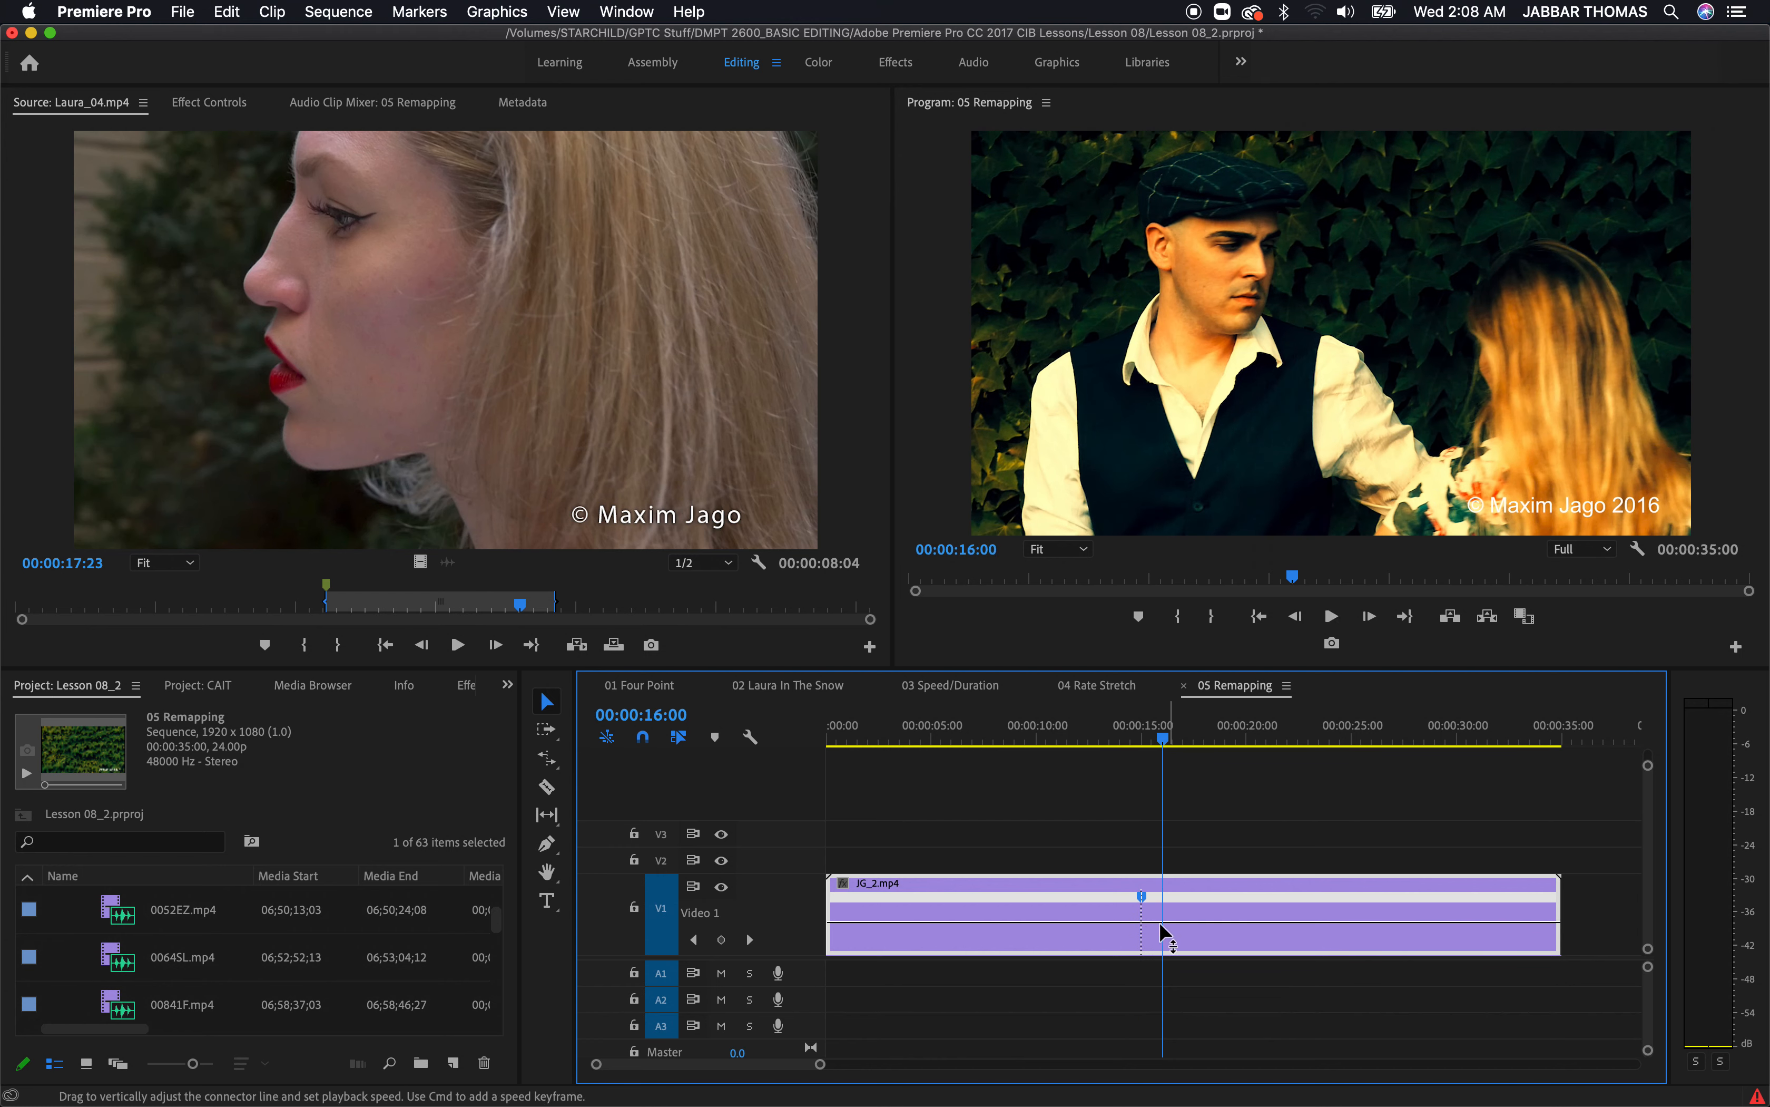
click(1061, 741)
drag(1028, 734, 1249, 847)
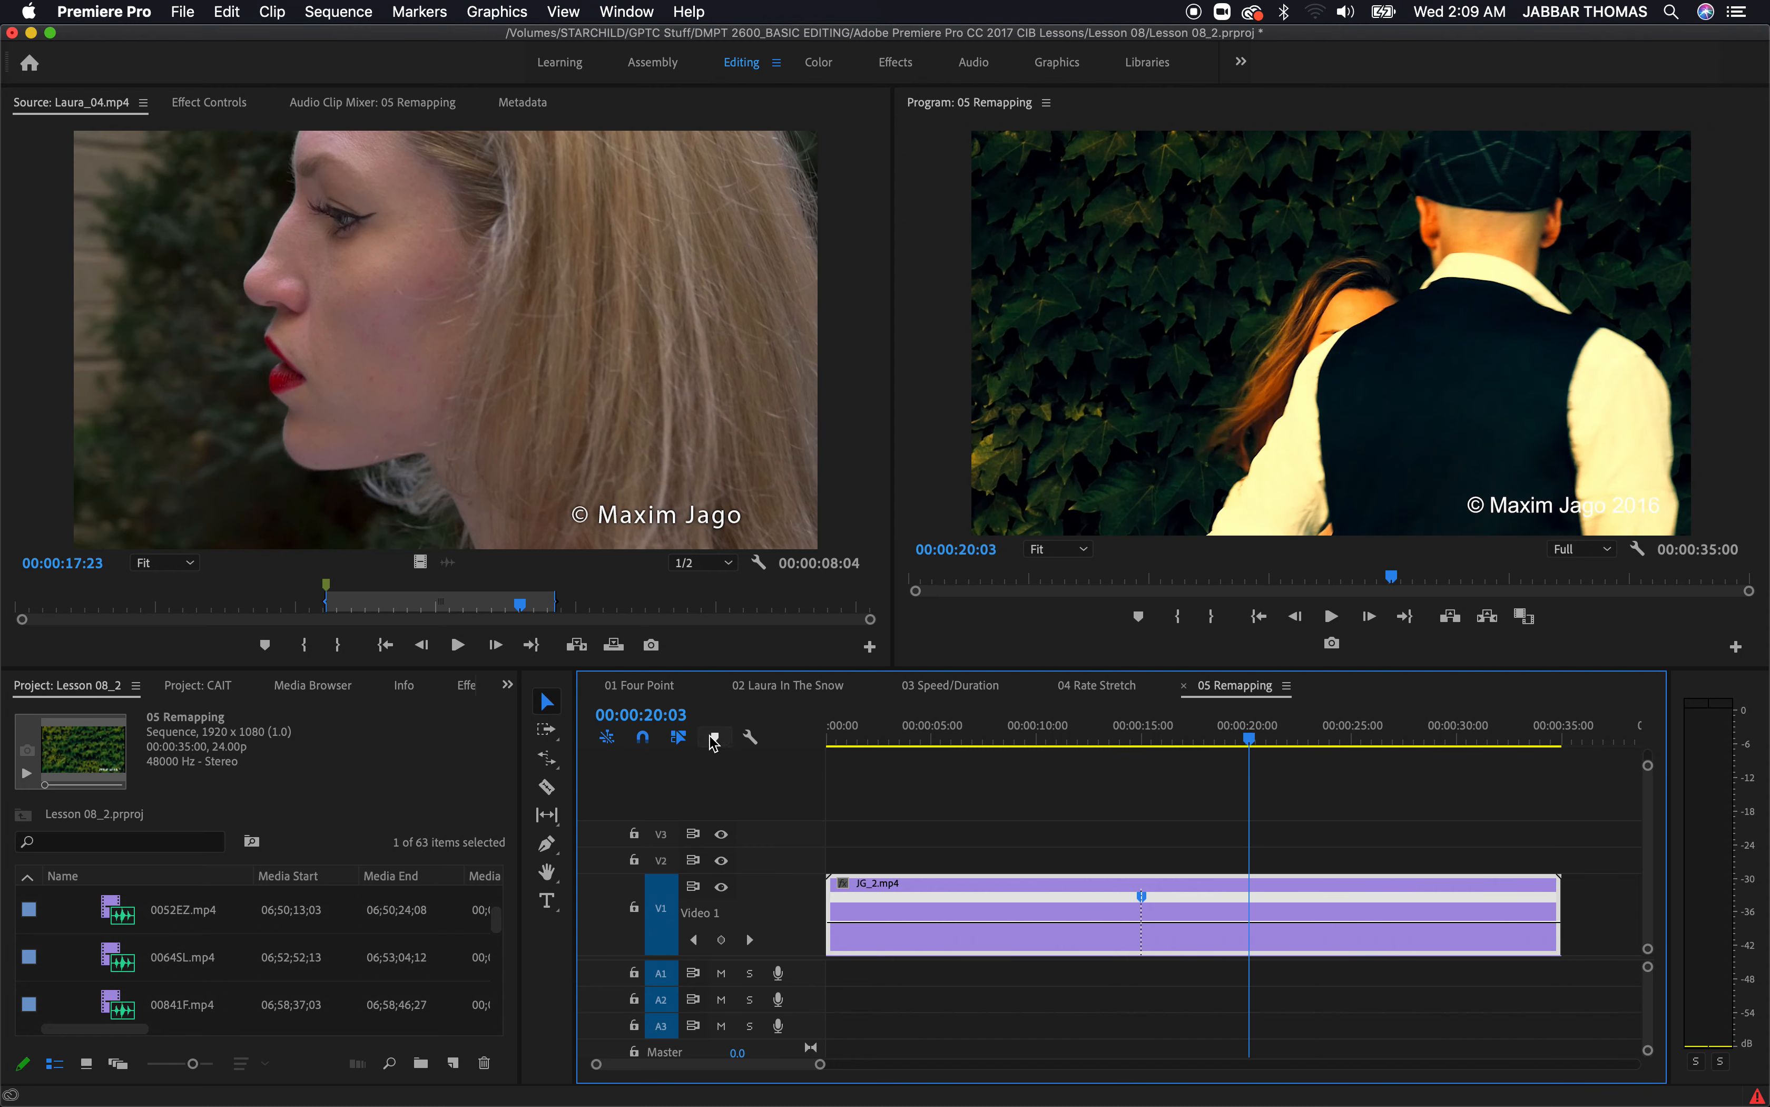
Add a second speed keyframe to the JG_2.mp4 clip at 00:00:24:00
click(676, 713)
text(2400)
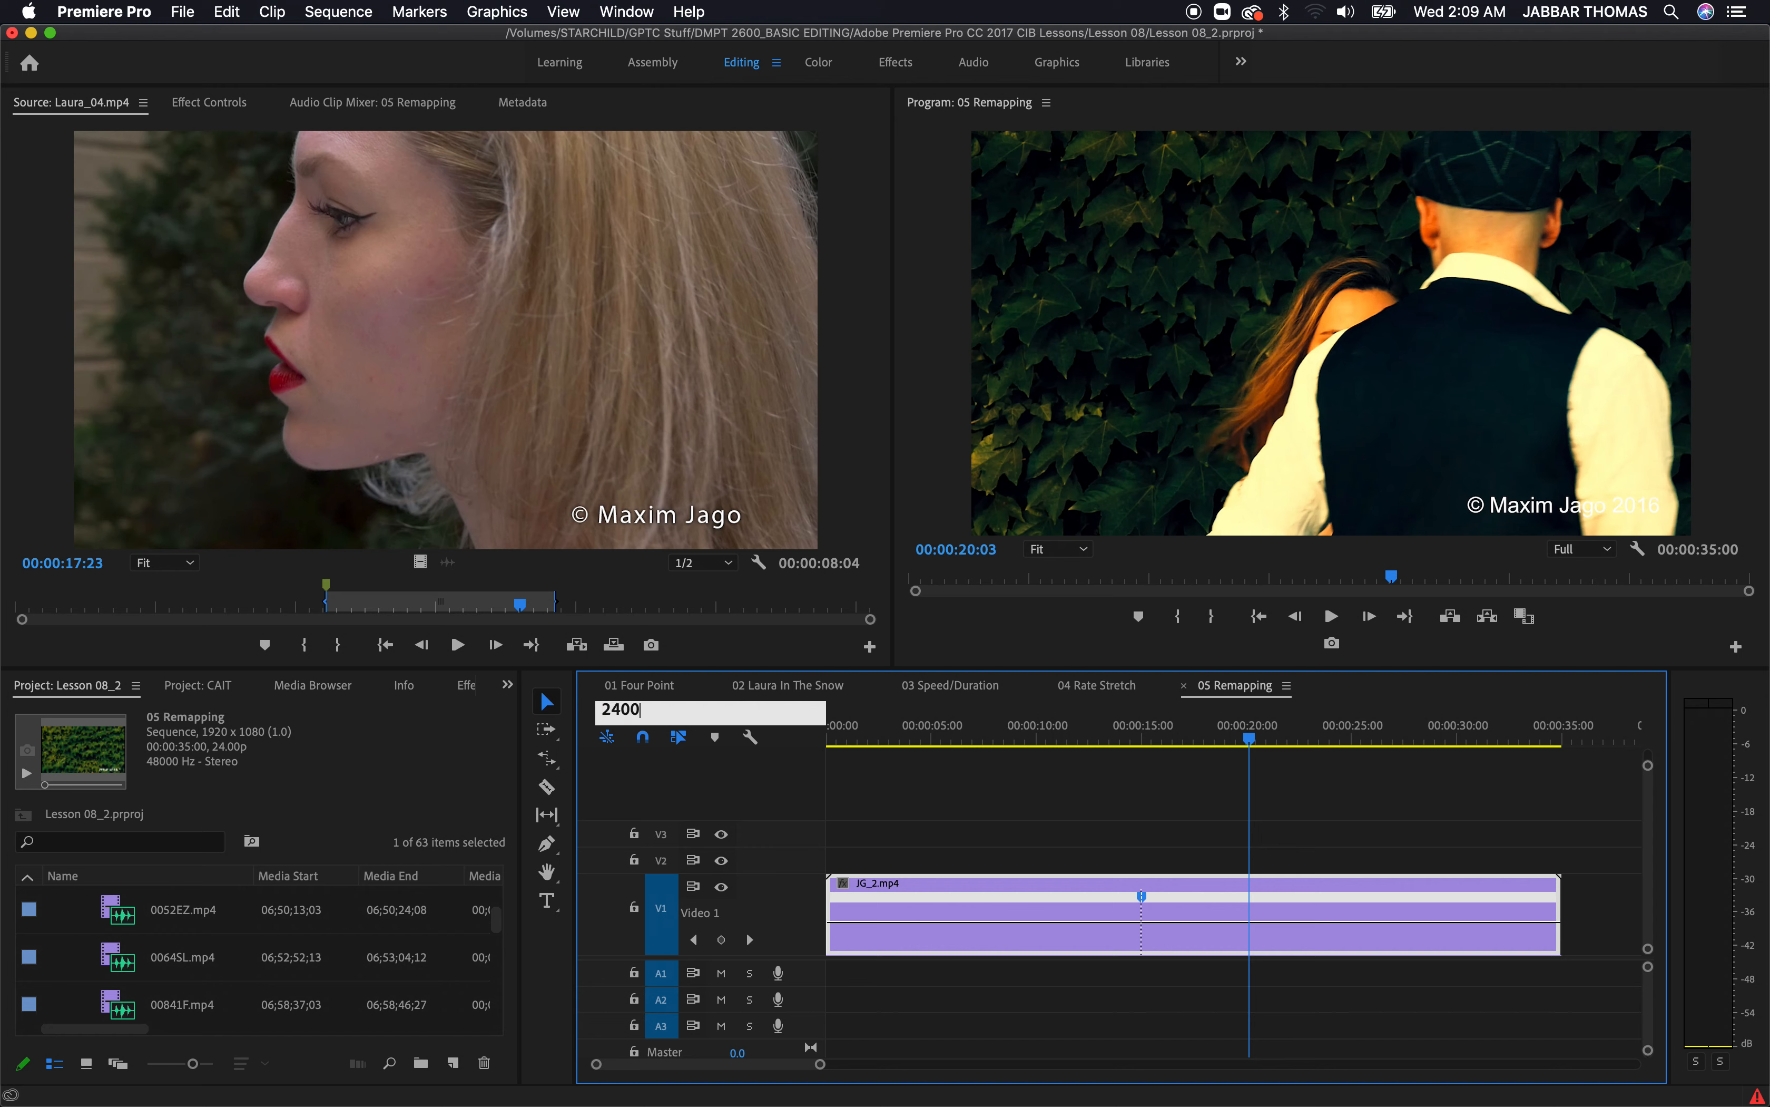
key(Return)
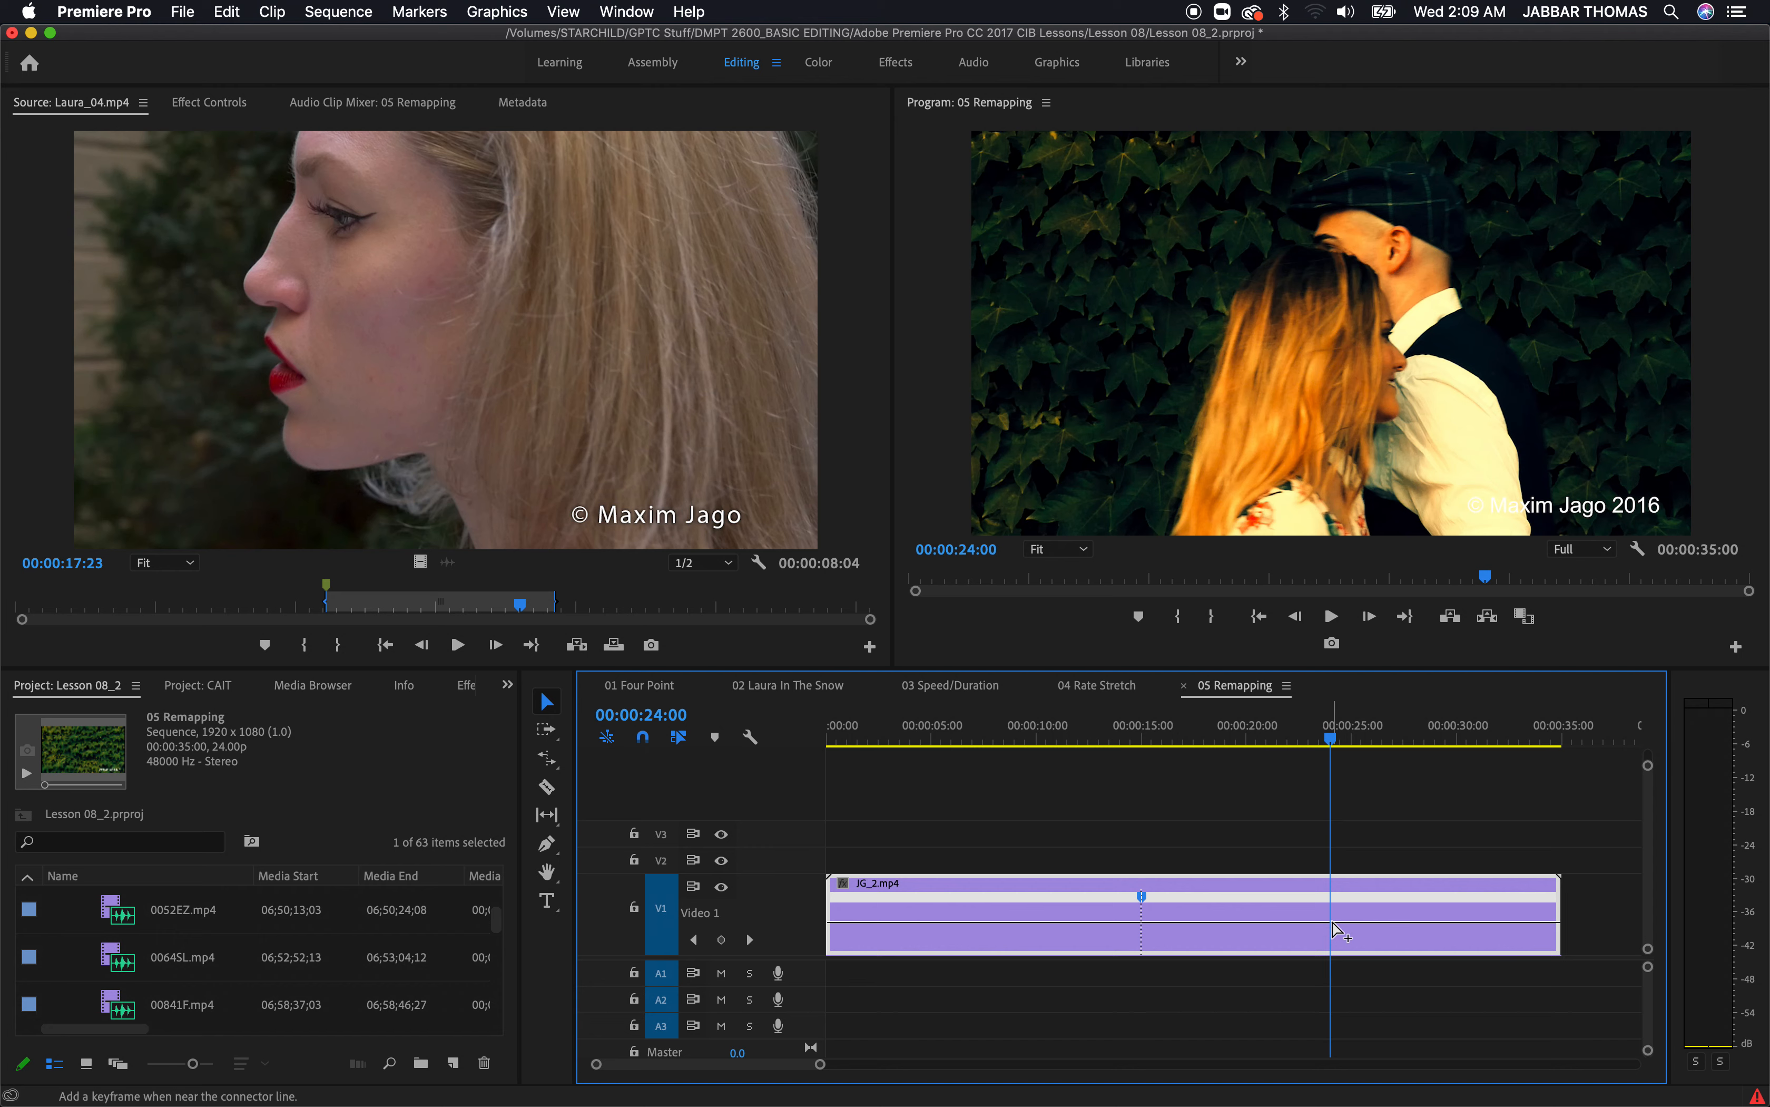
super+click(1331, 923)
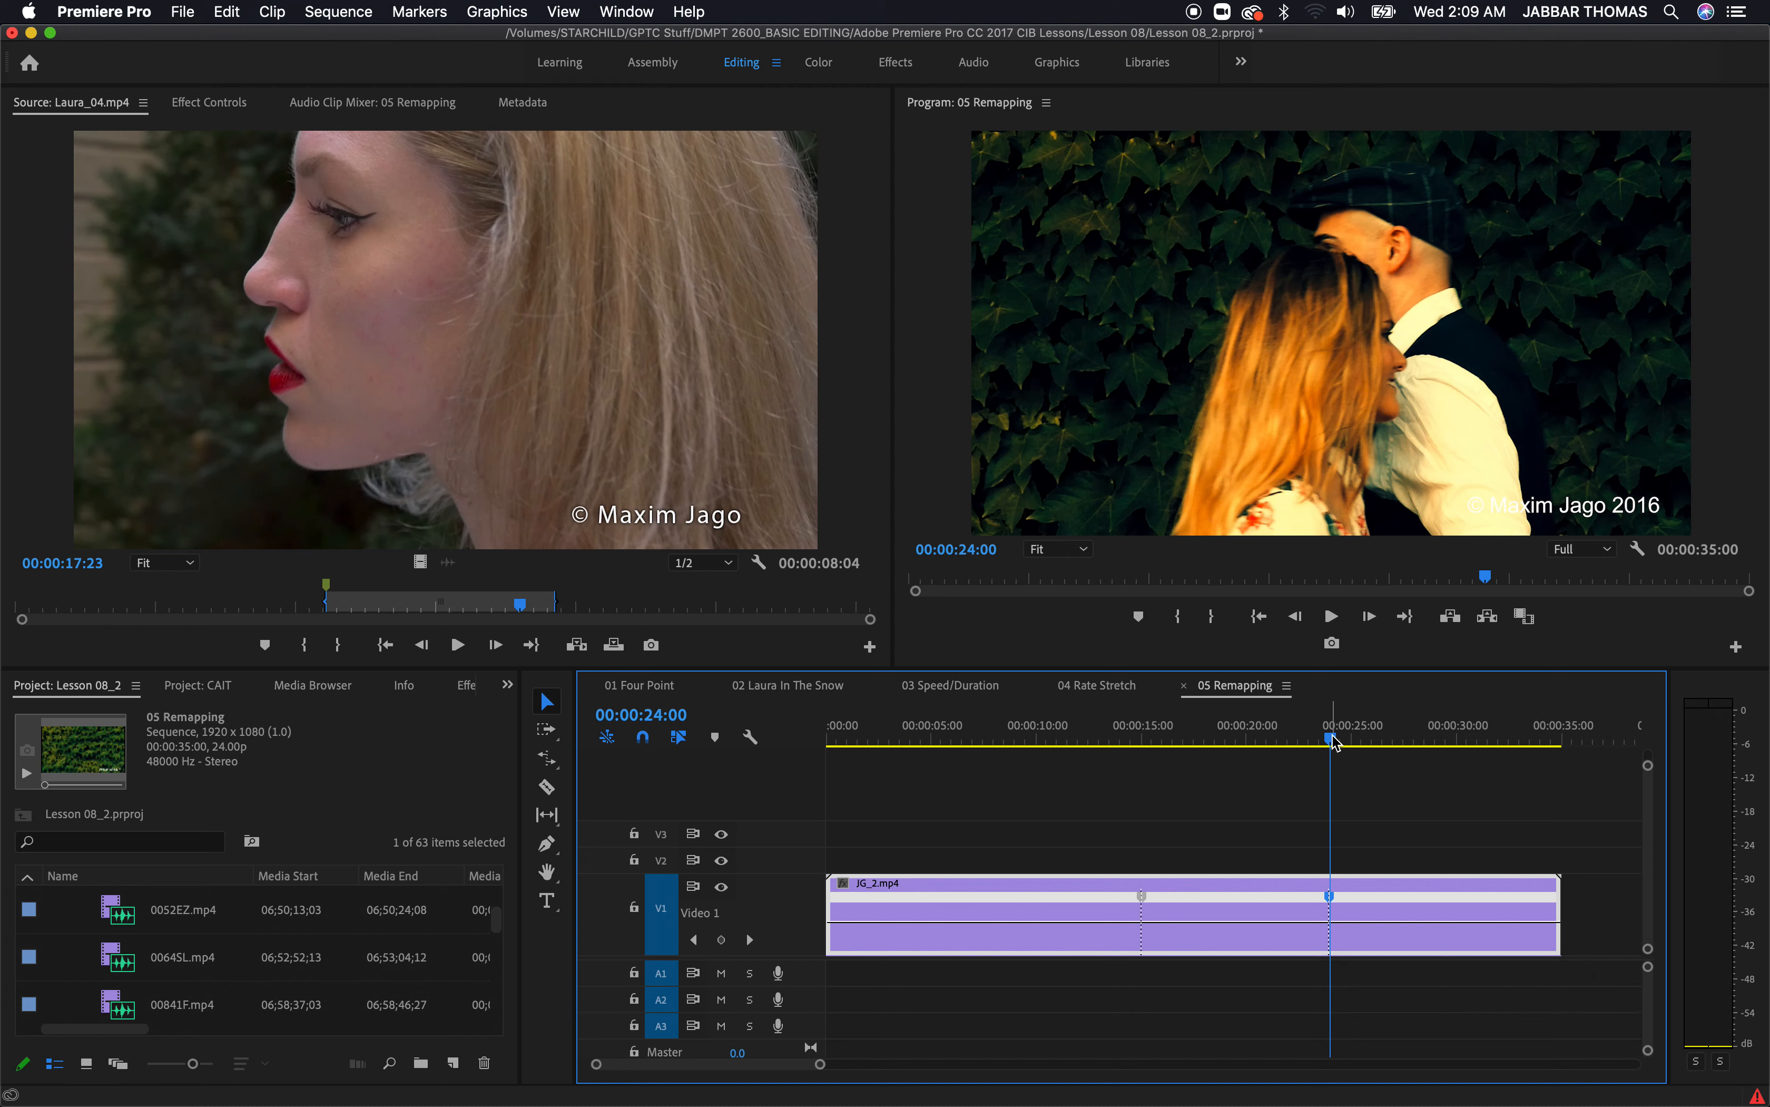
Examine the placement of both speed keyframes and the clip sections before, between and after them
drag(1332, 736, 1155, 770)
scroll(1133, 871, down, 10)
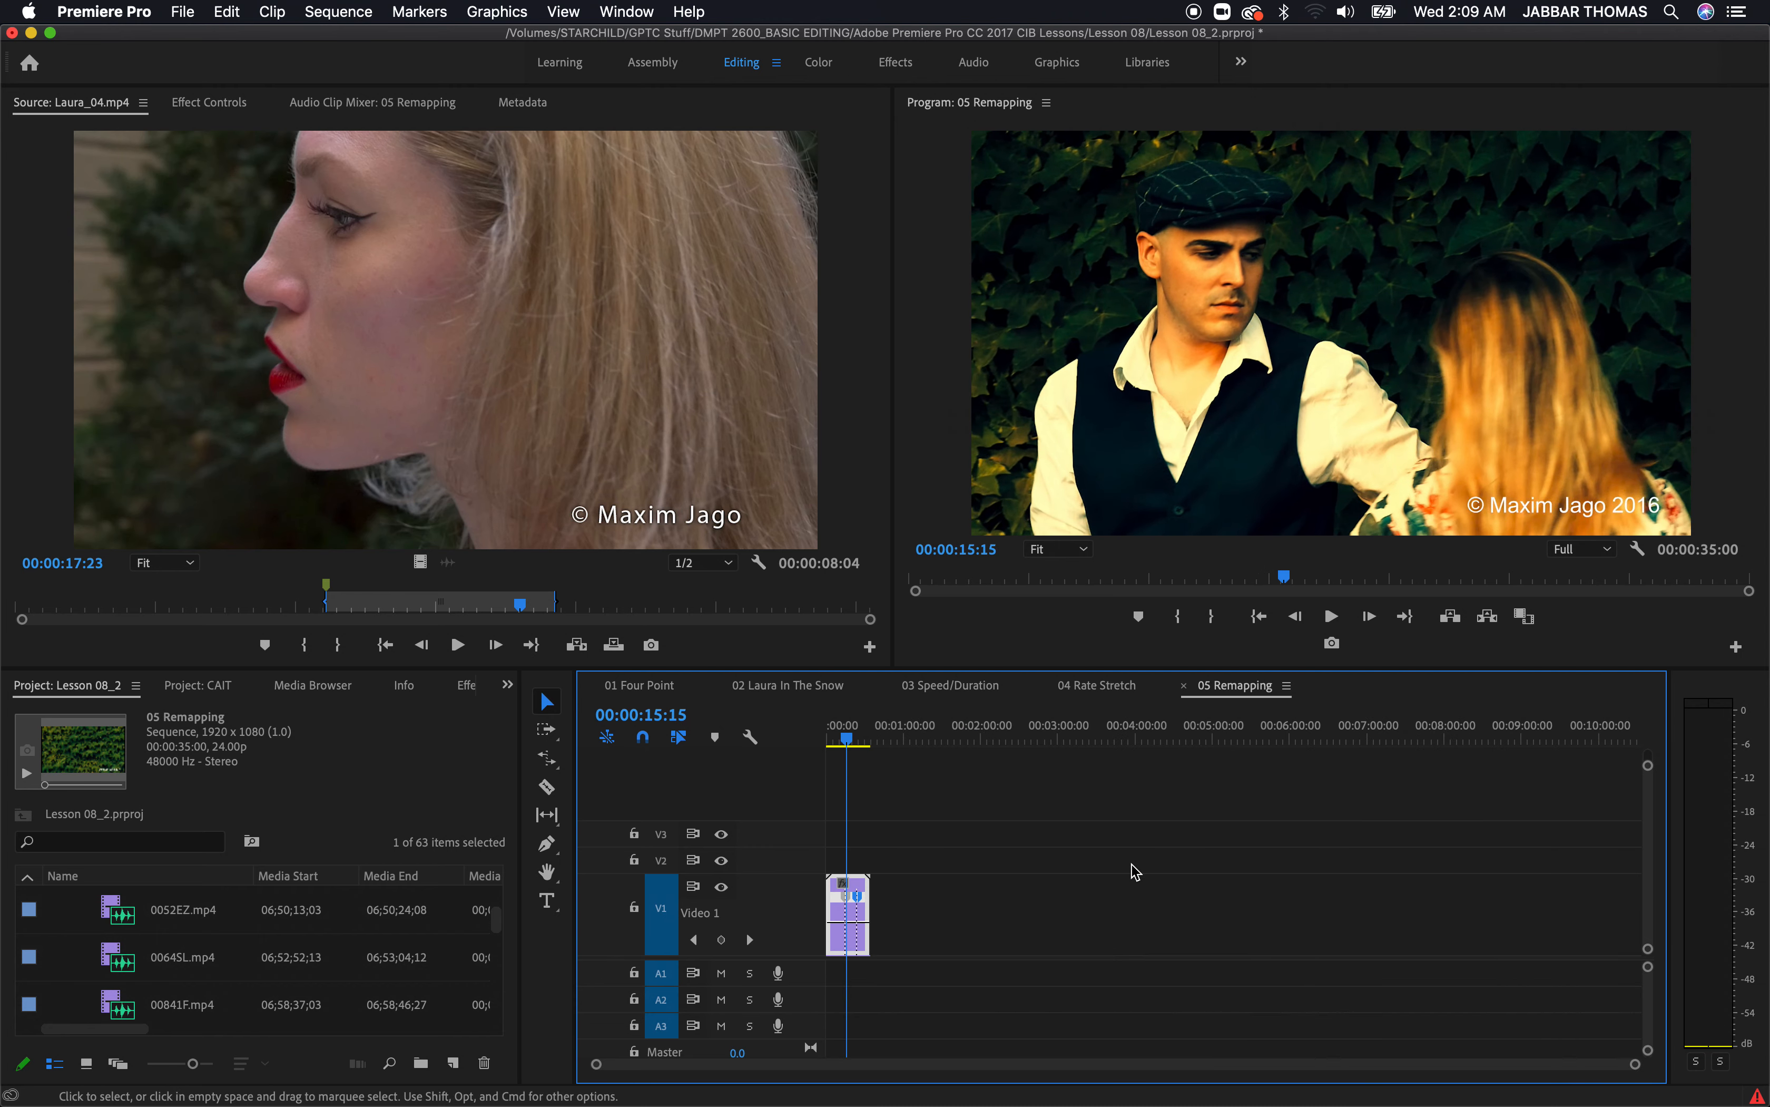
scroll(1134, 871, right, 5)
key(backslash)
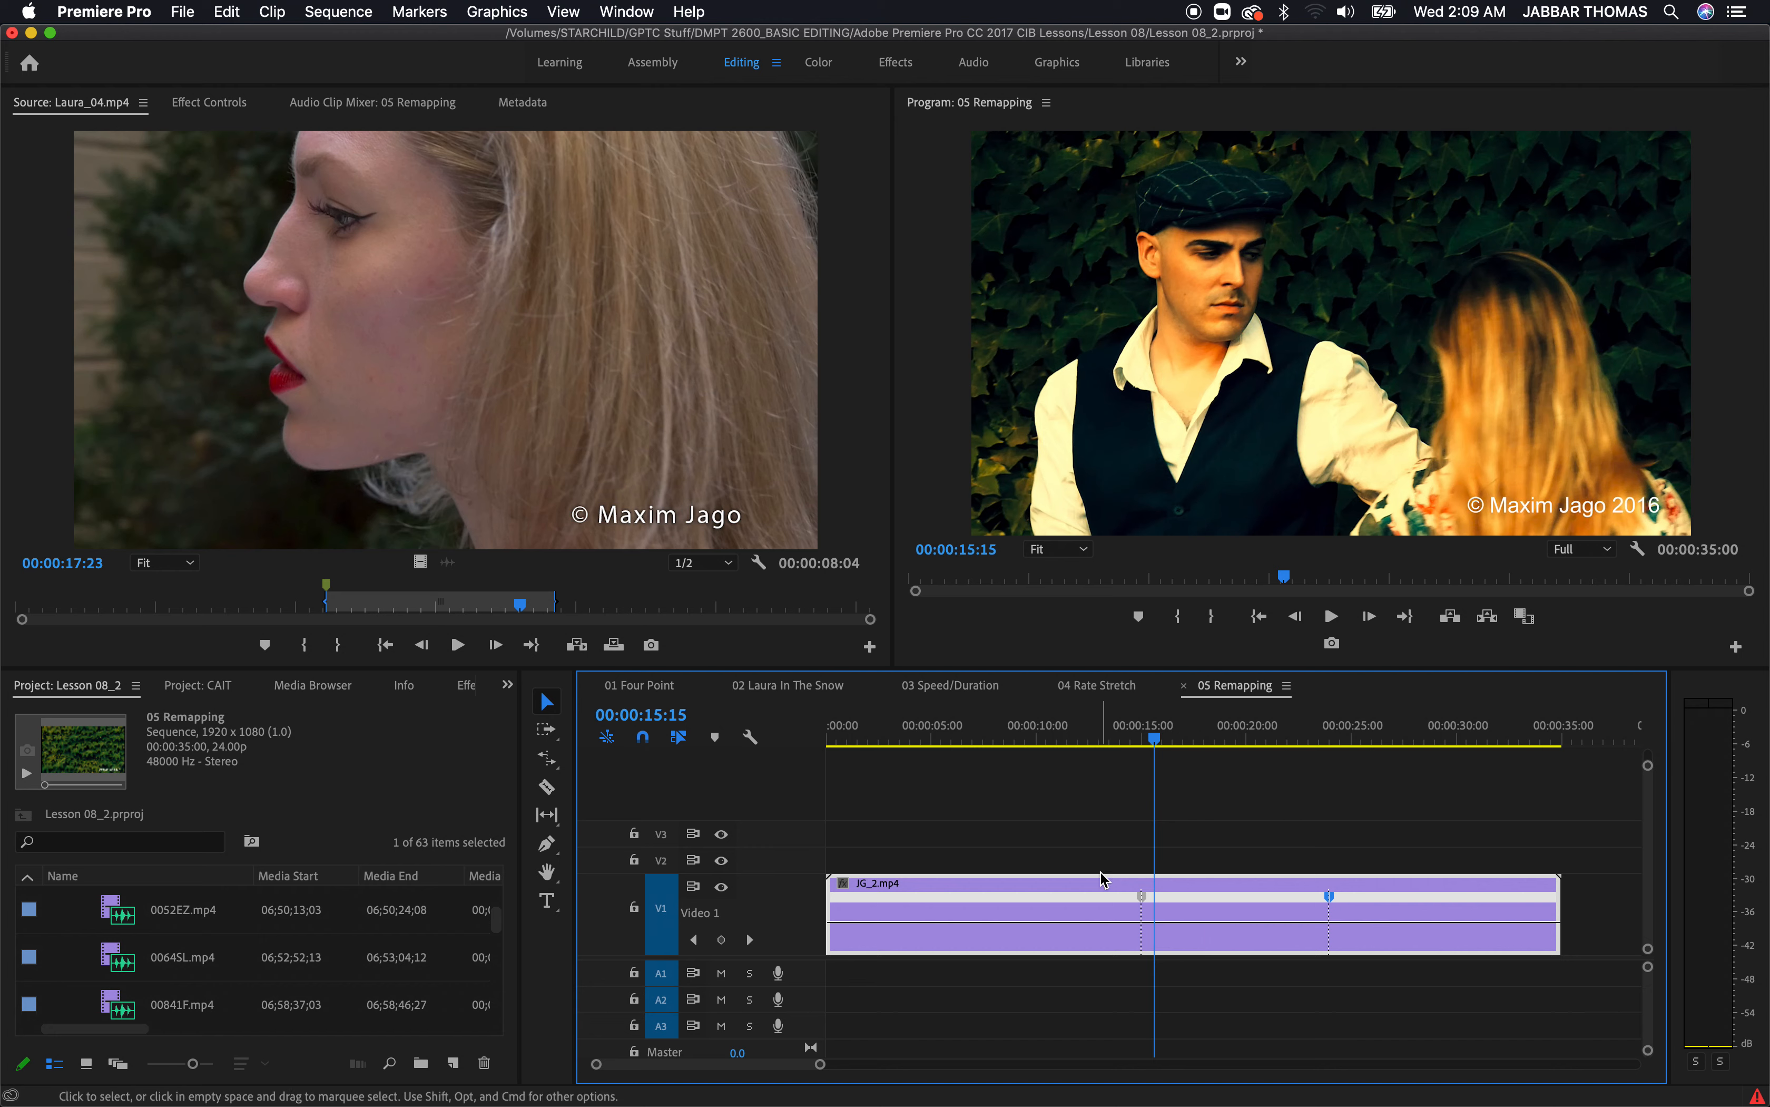
scroll(1141, 936, down, 5)
scroll(1134, 948, right, 3)
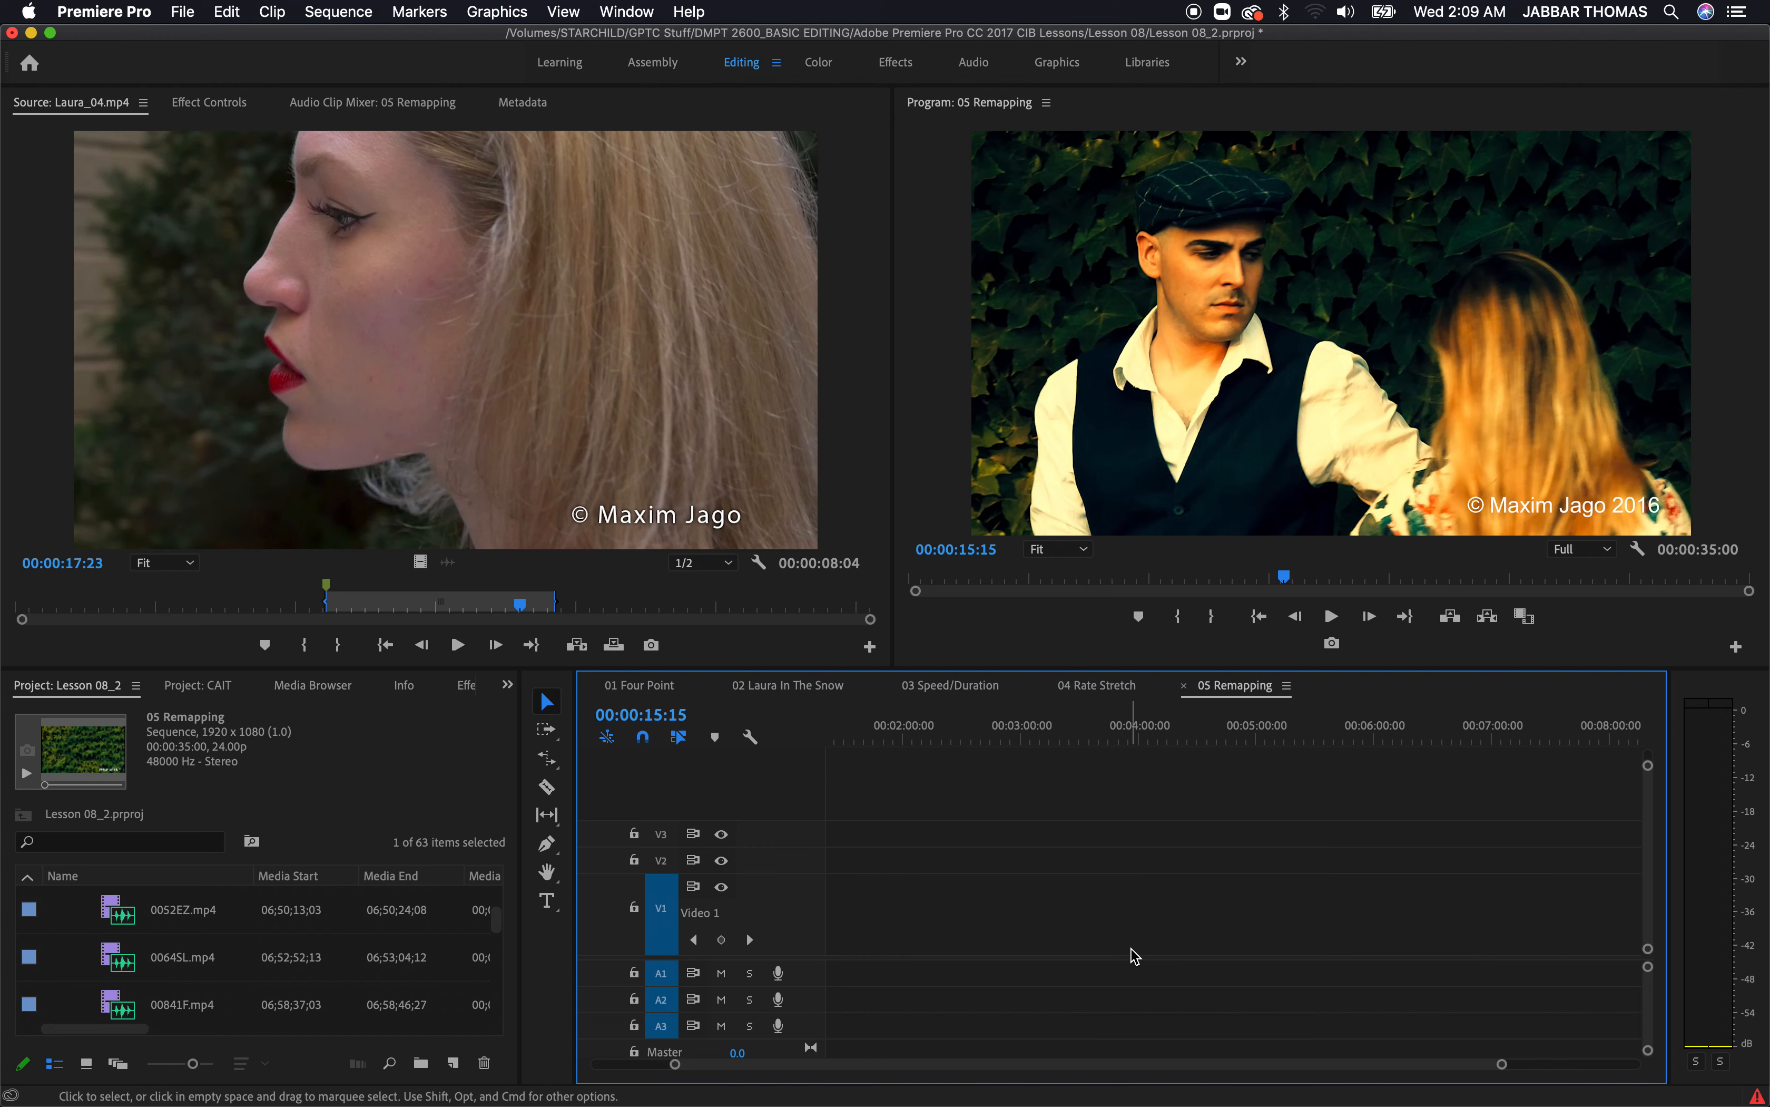
key(backslash)
scroll(1101, 935, down, 4)
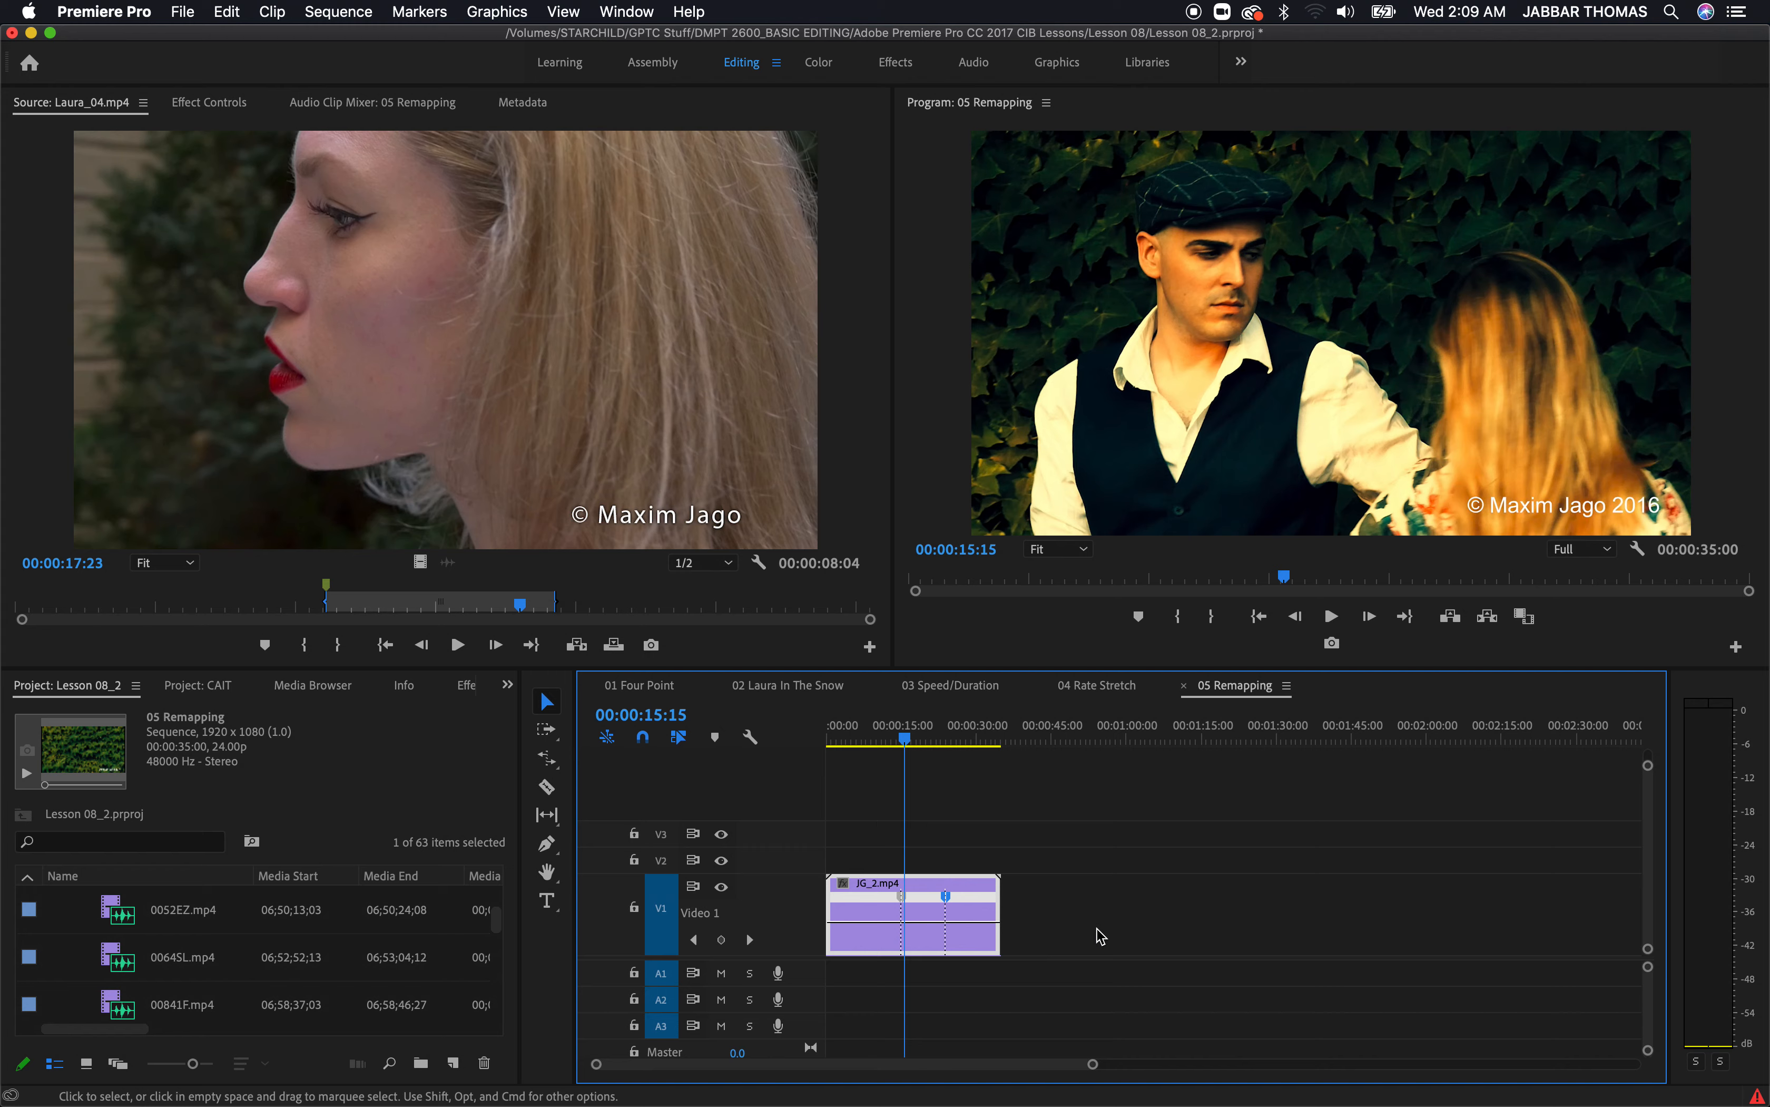
key(backslash)
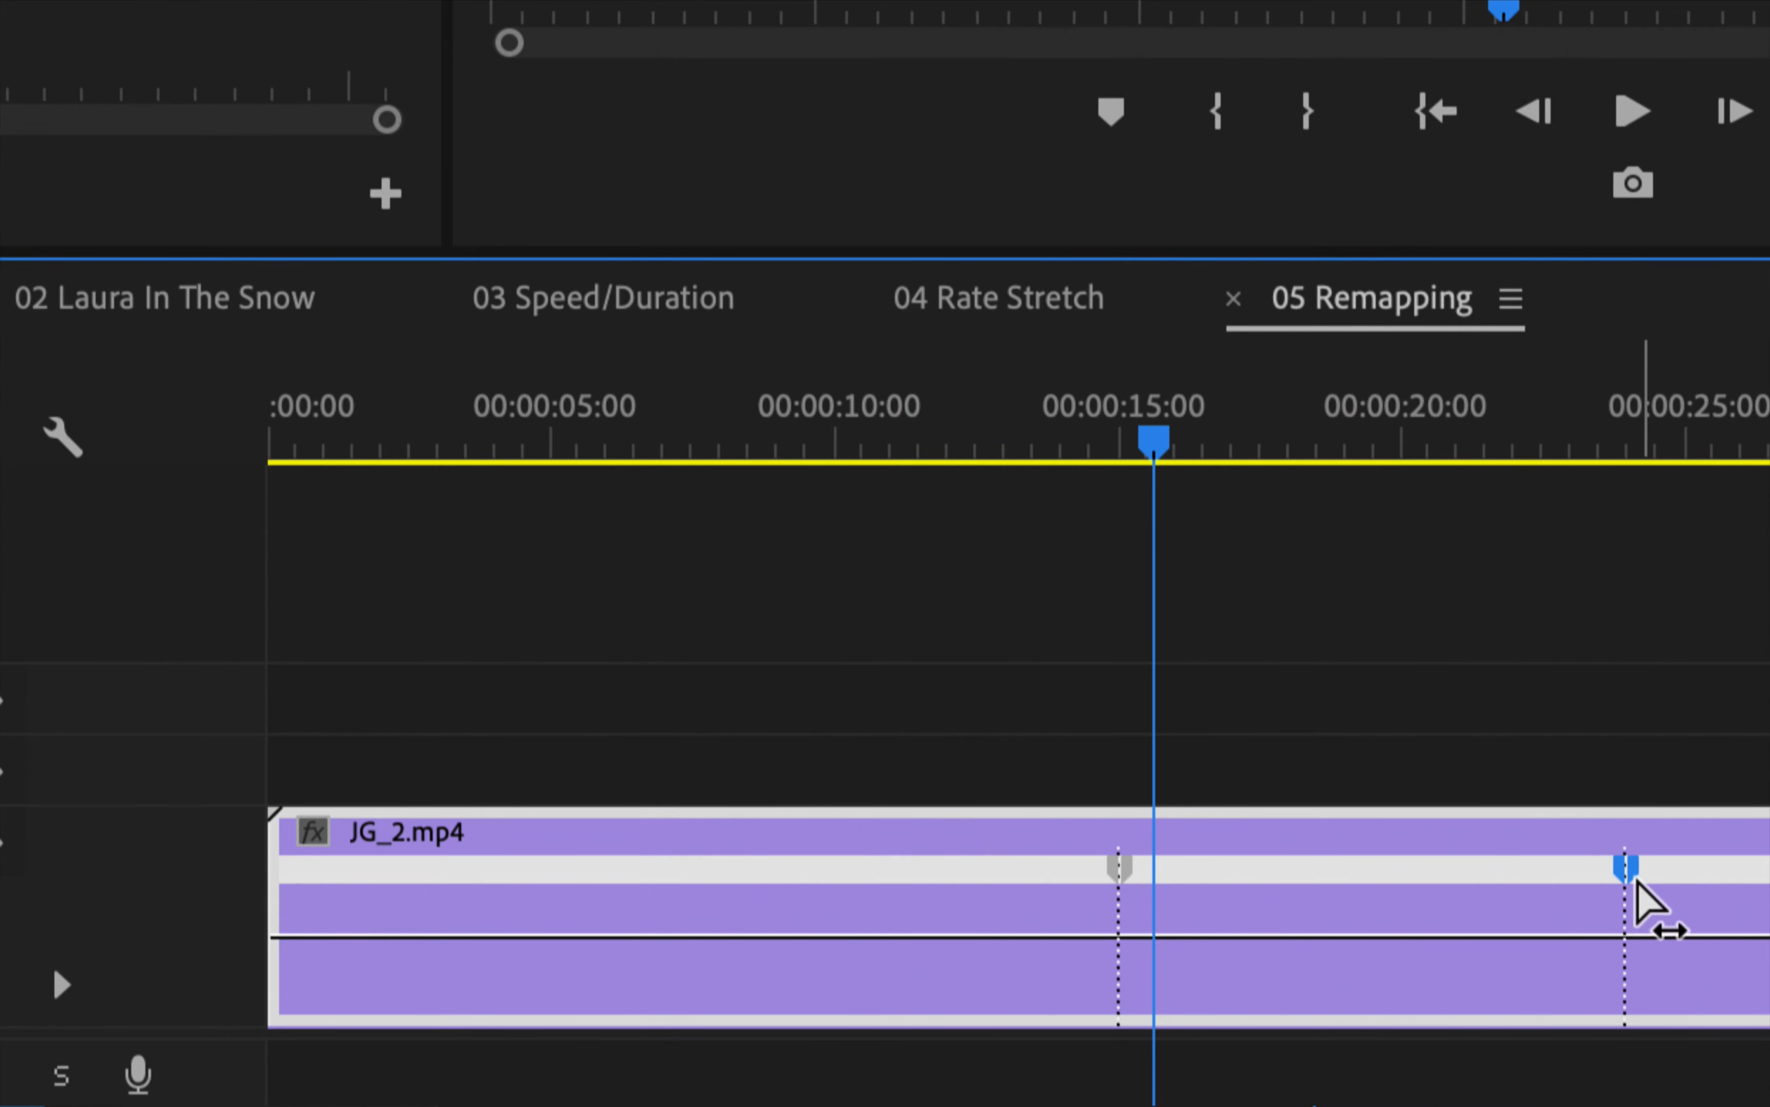
scroll(1628, 917, right, 5)
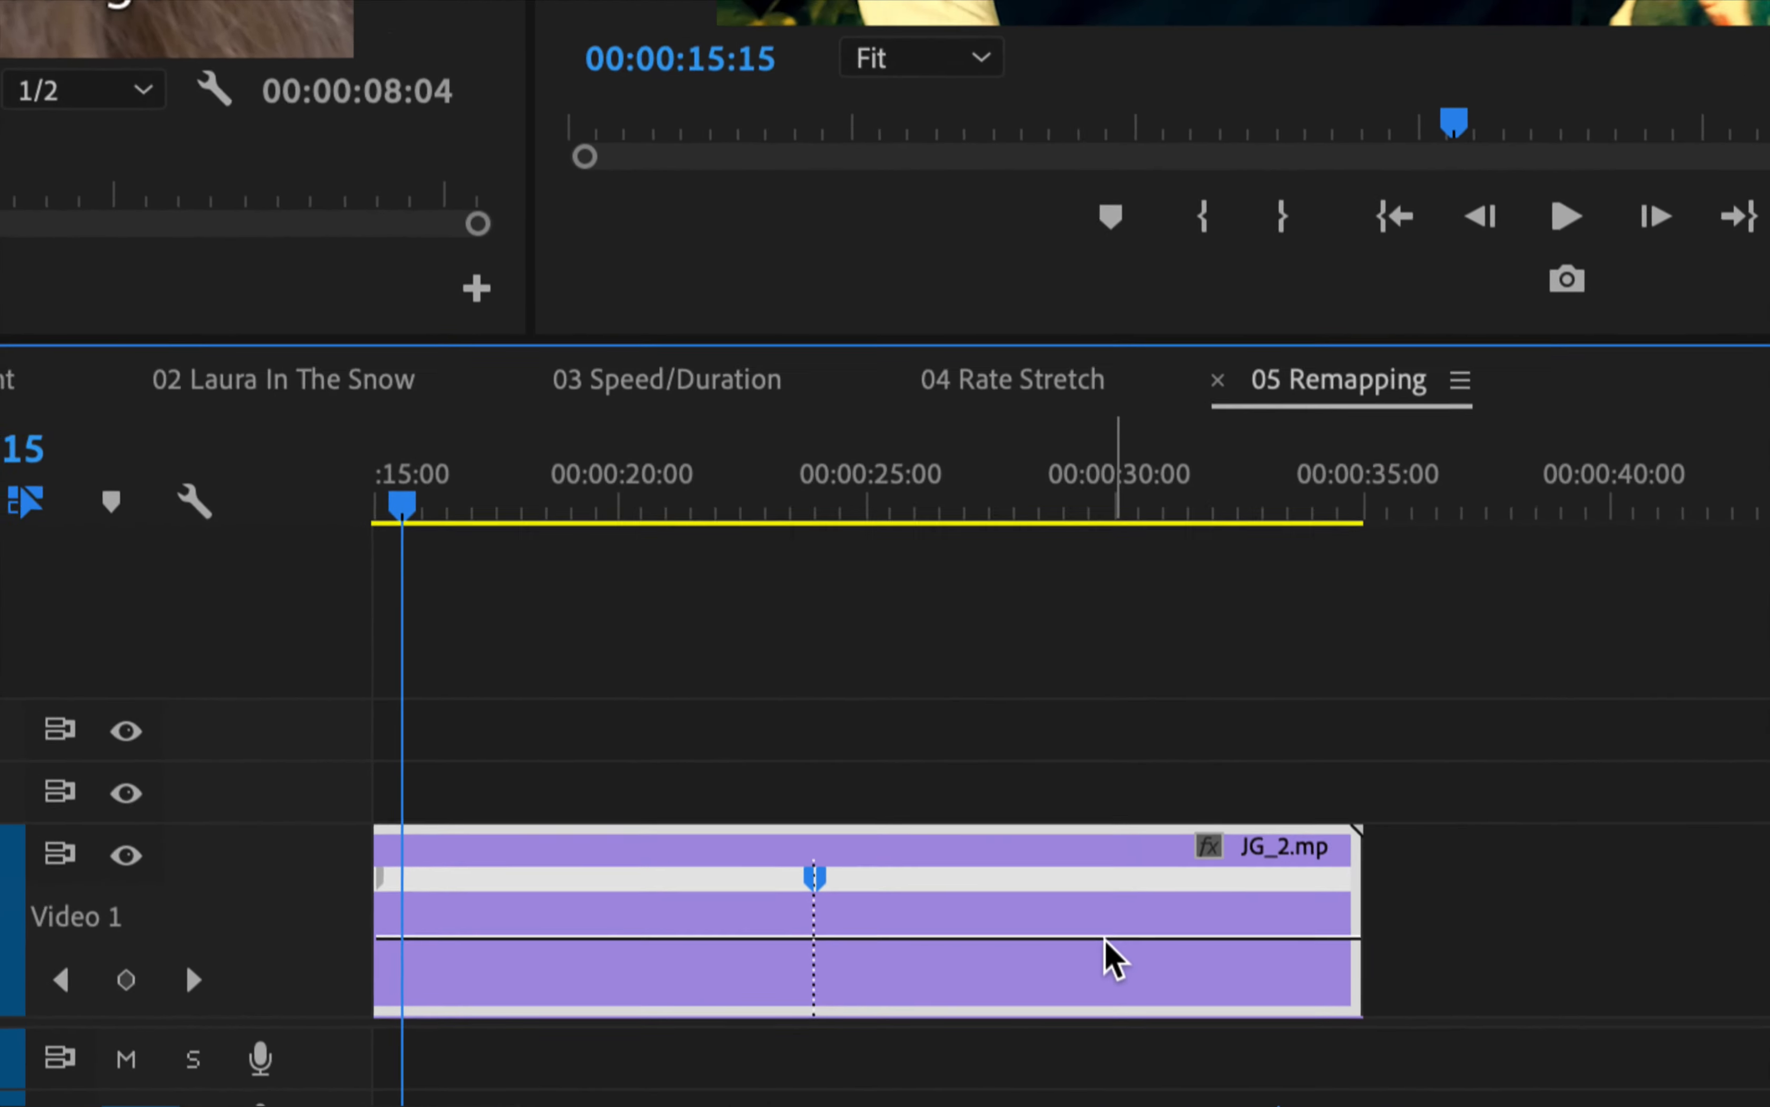
scroll(1076, 952, left, 5)
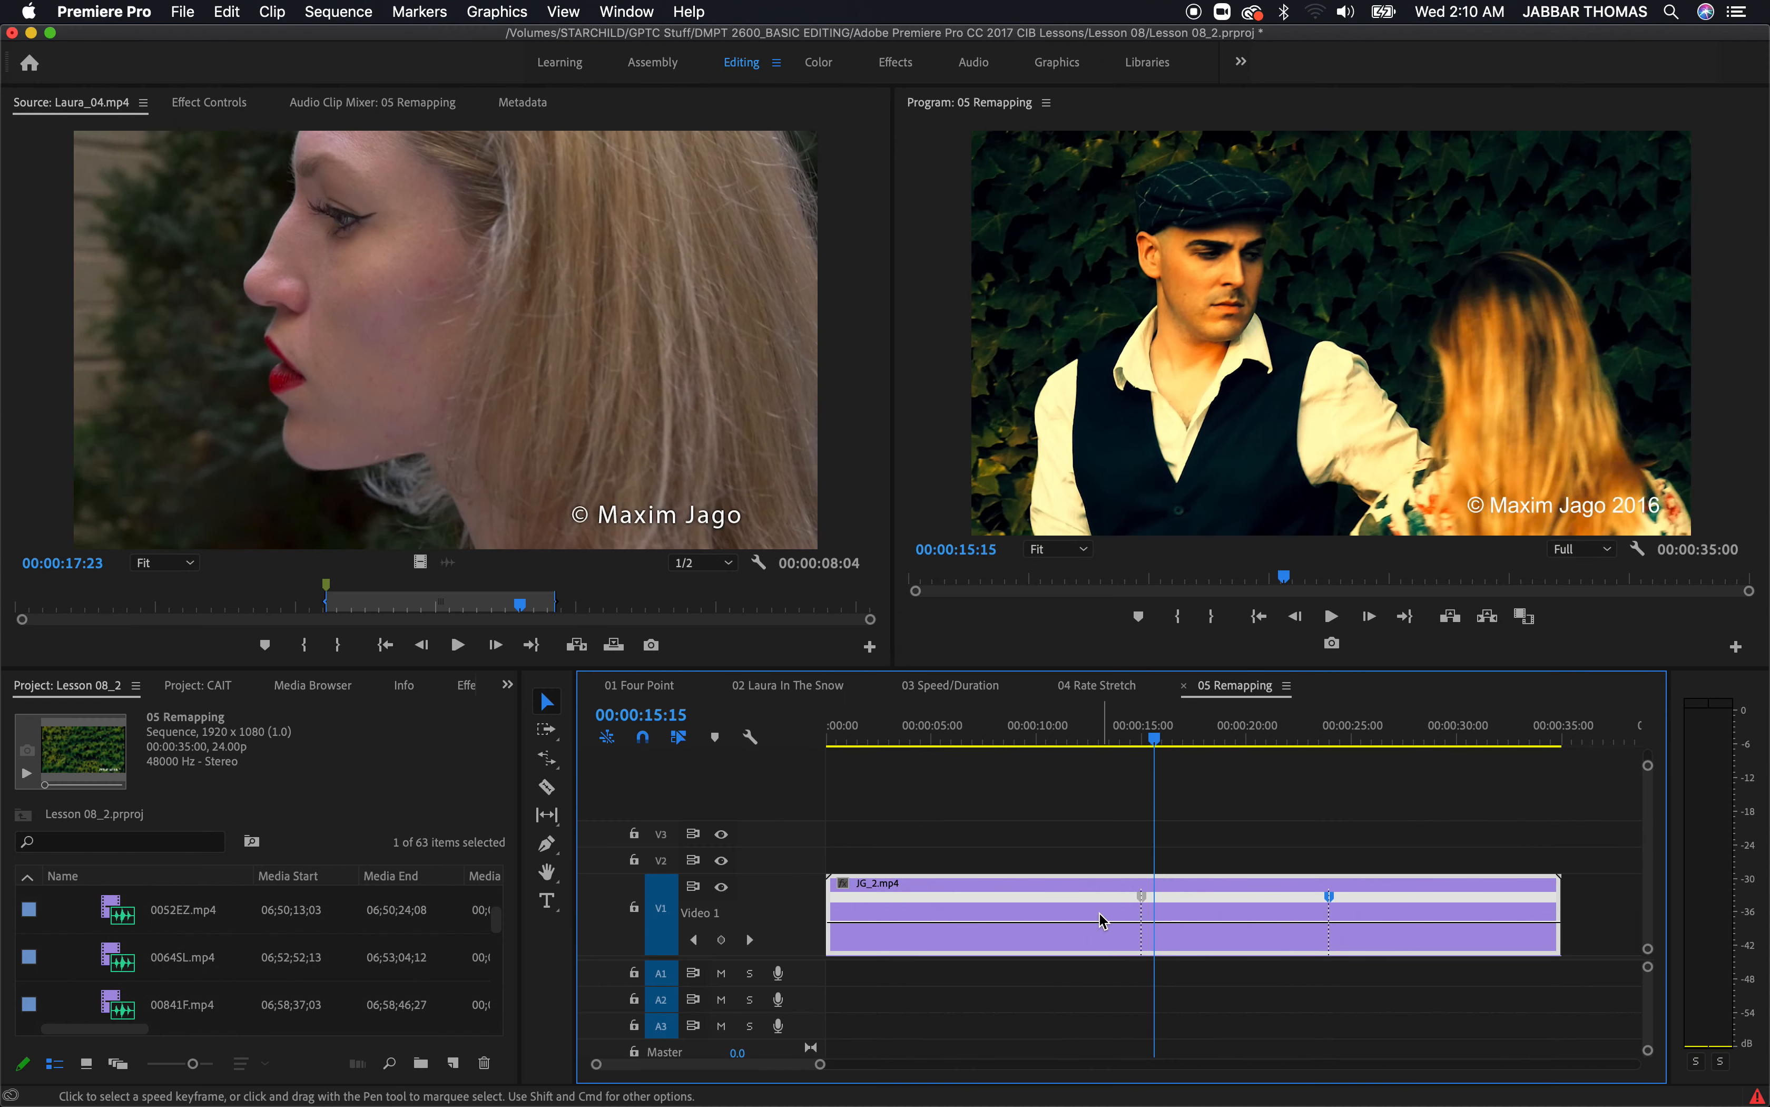
Raise the clip's speed between the two speed keyframes to 300%
mouse_move(1090, 935)
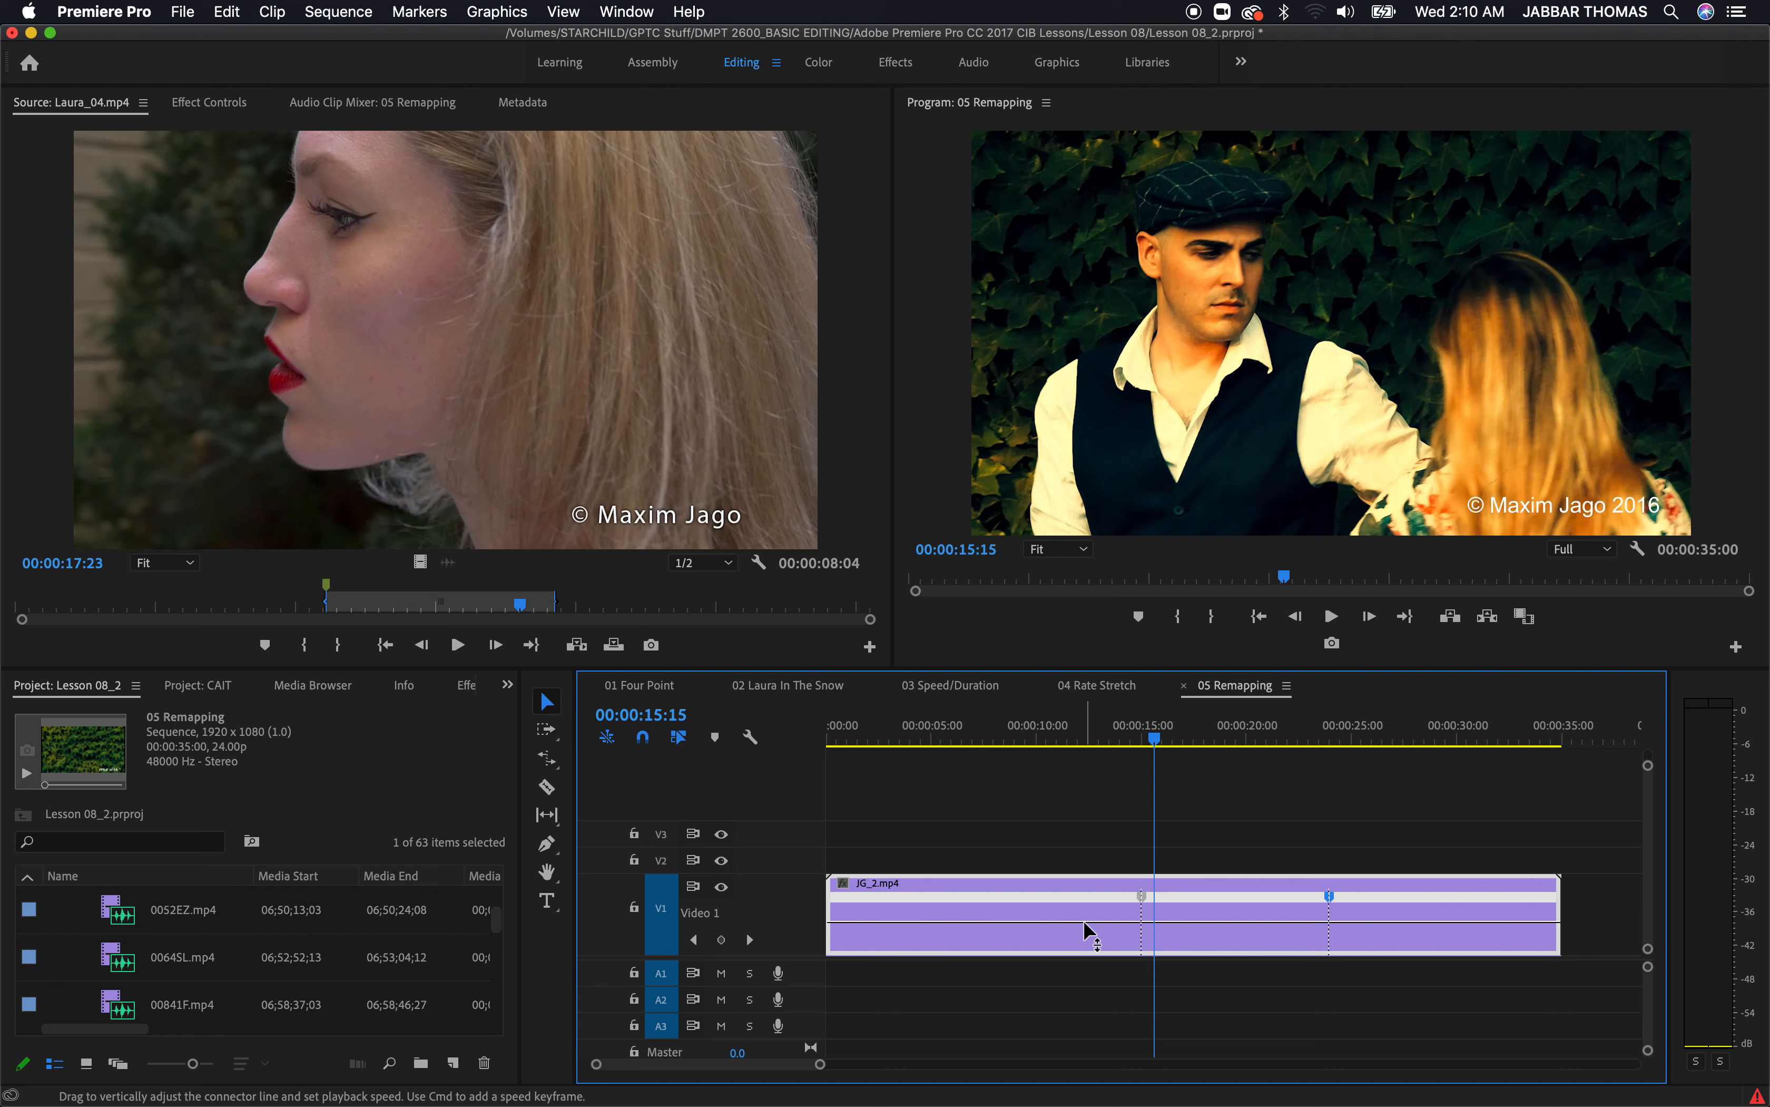
click(1213, 920)
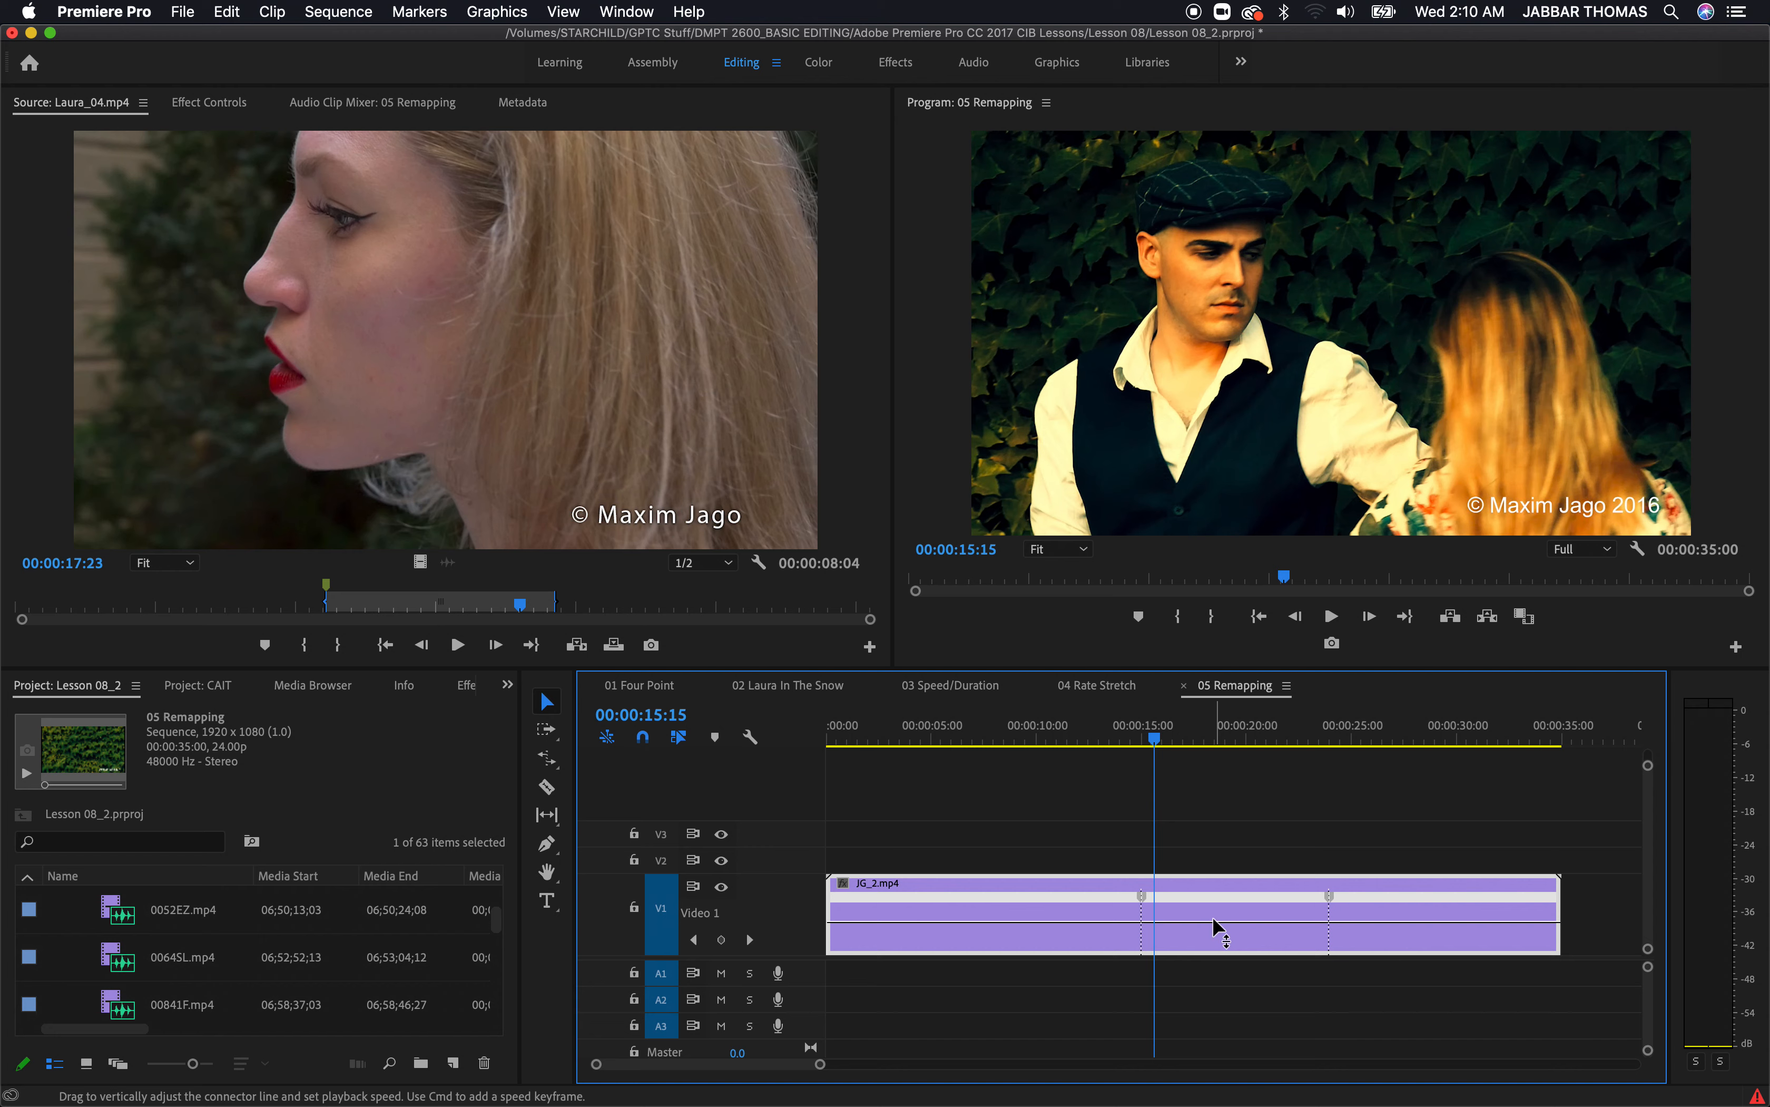
drag(1214, 924, 1214, 899)
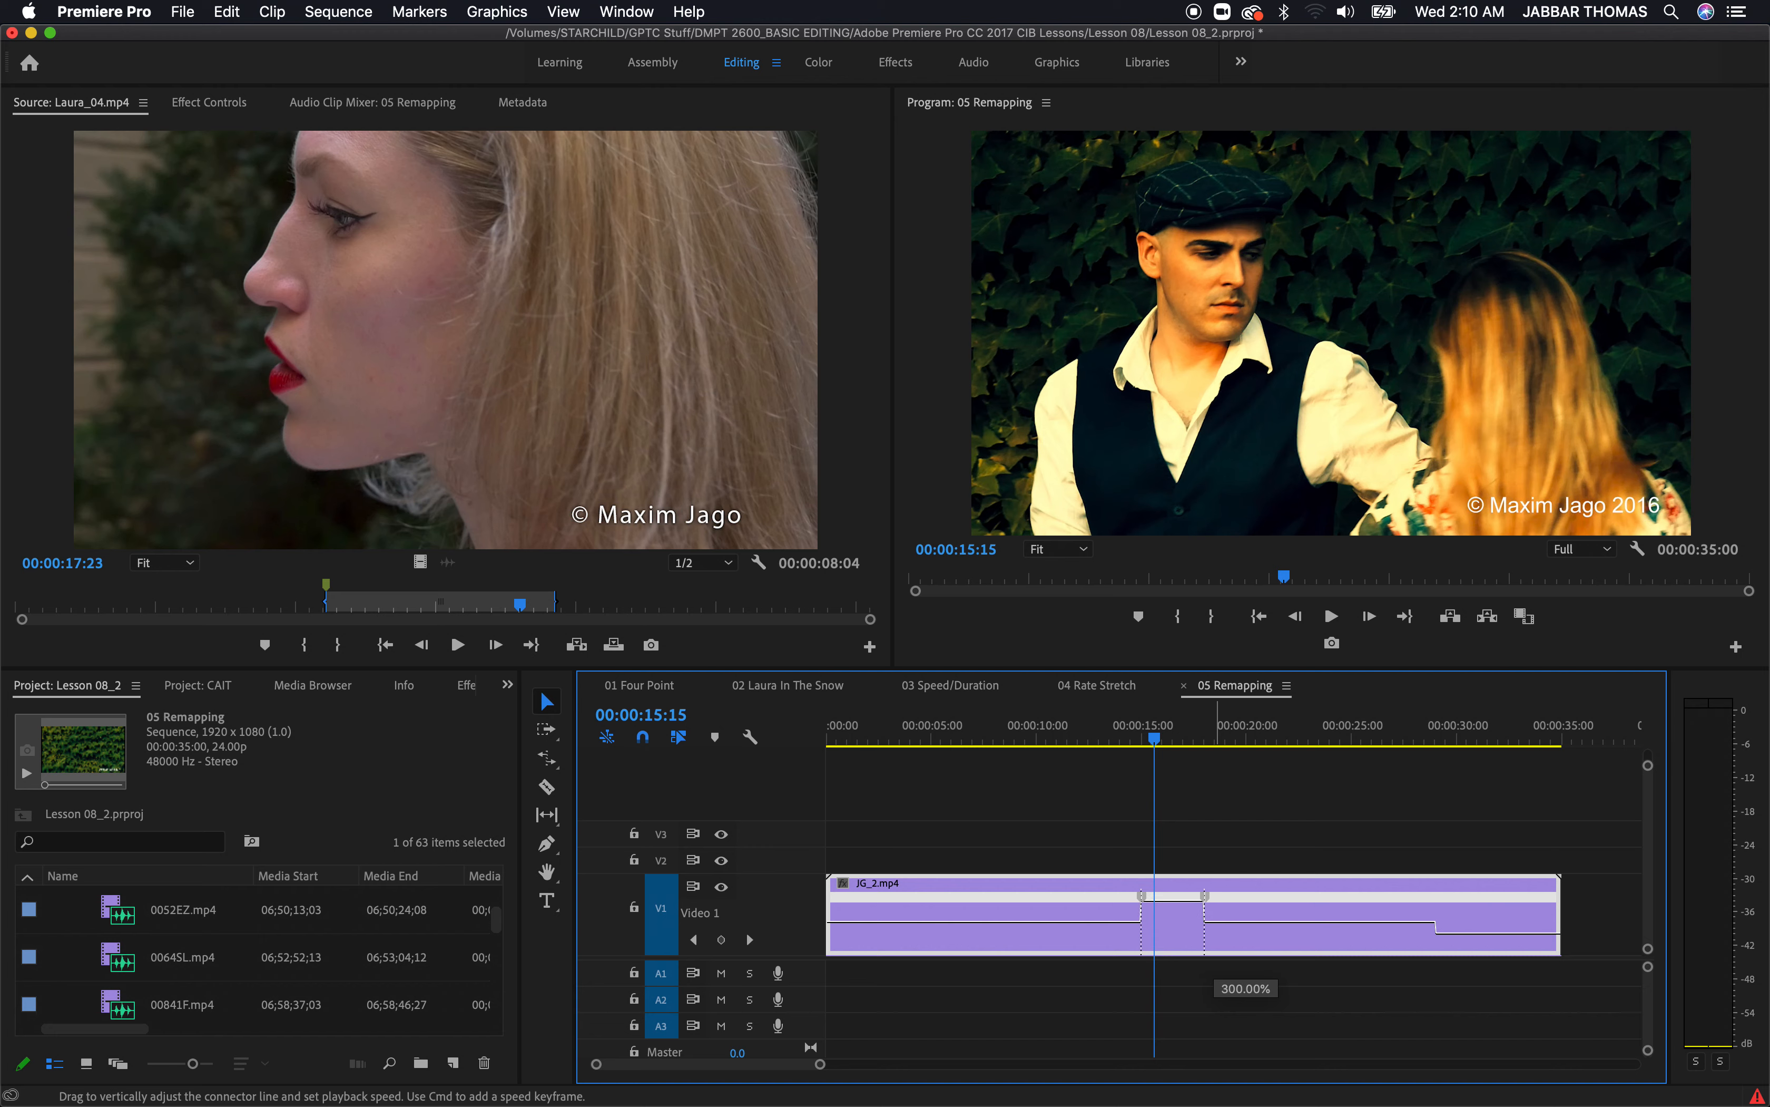
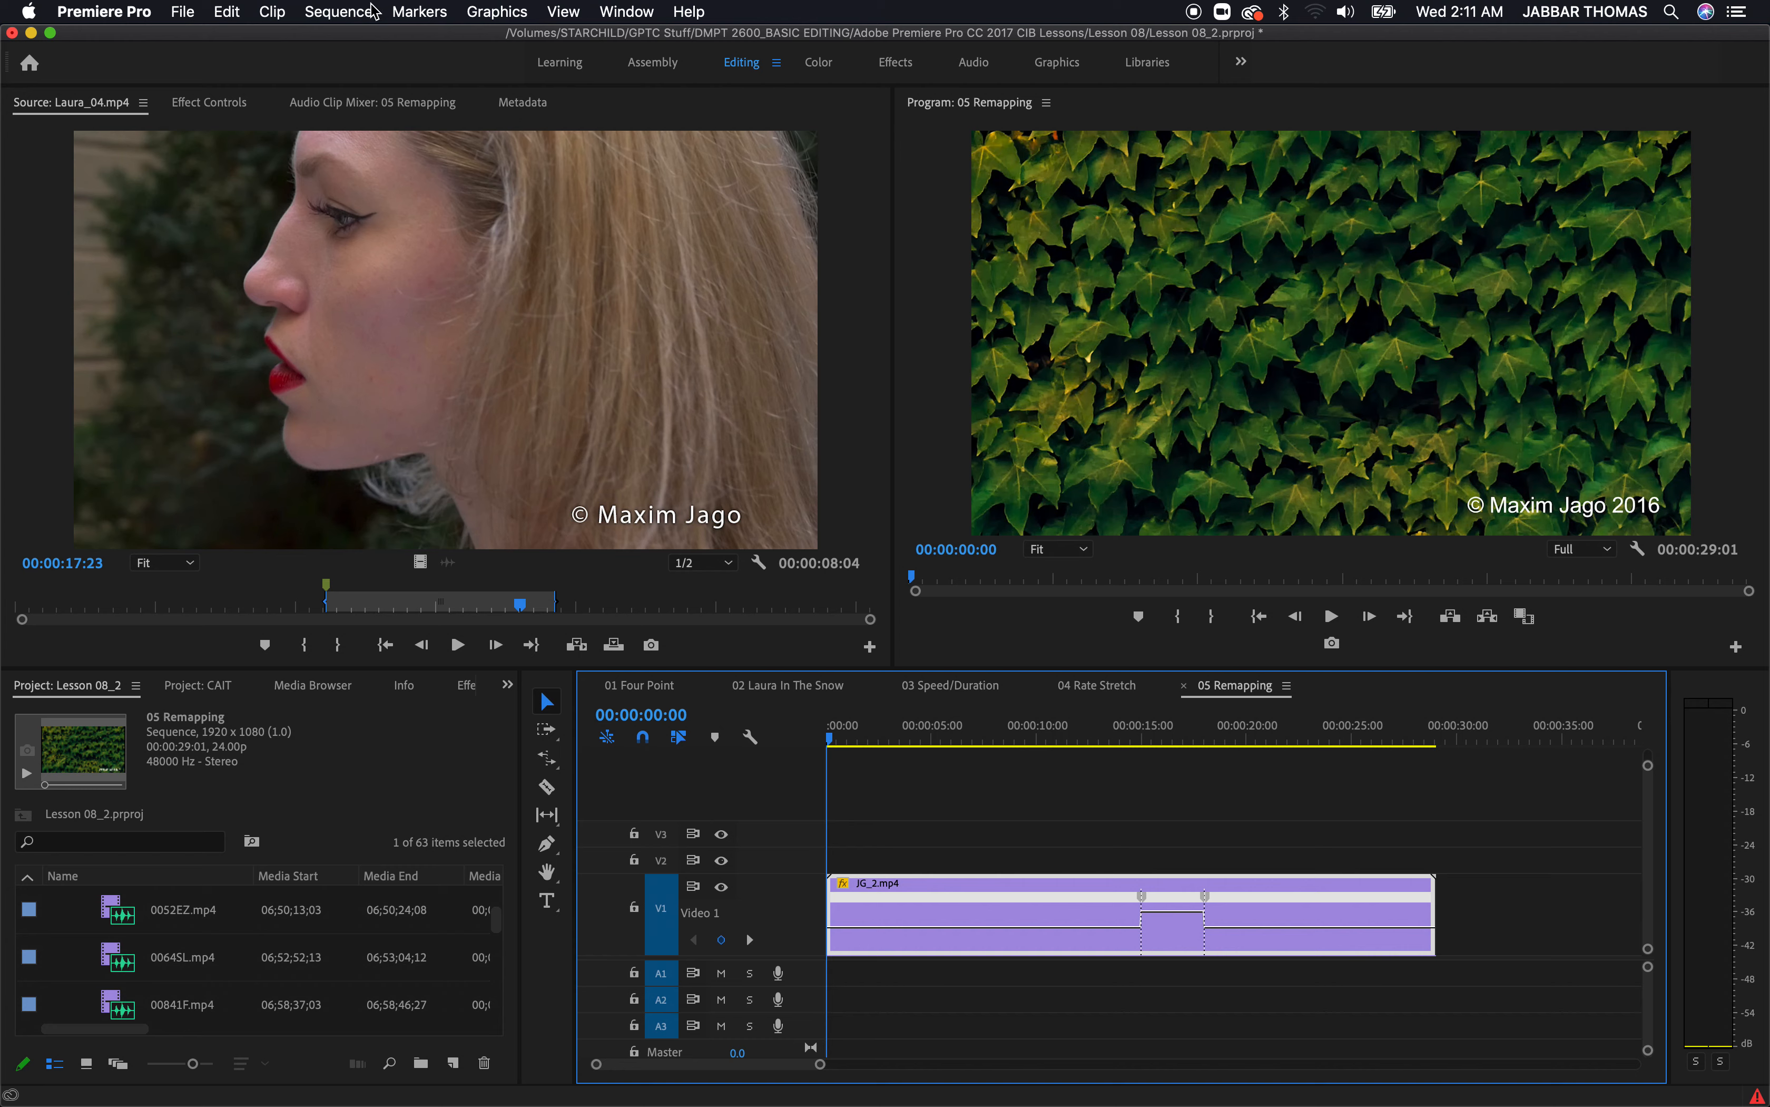
Render the sequence's effects from In to Out to preview the remapped clip
click(364, 13)
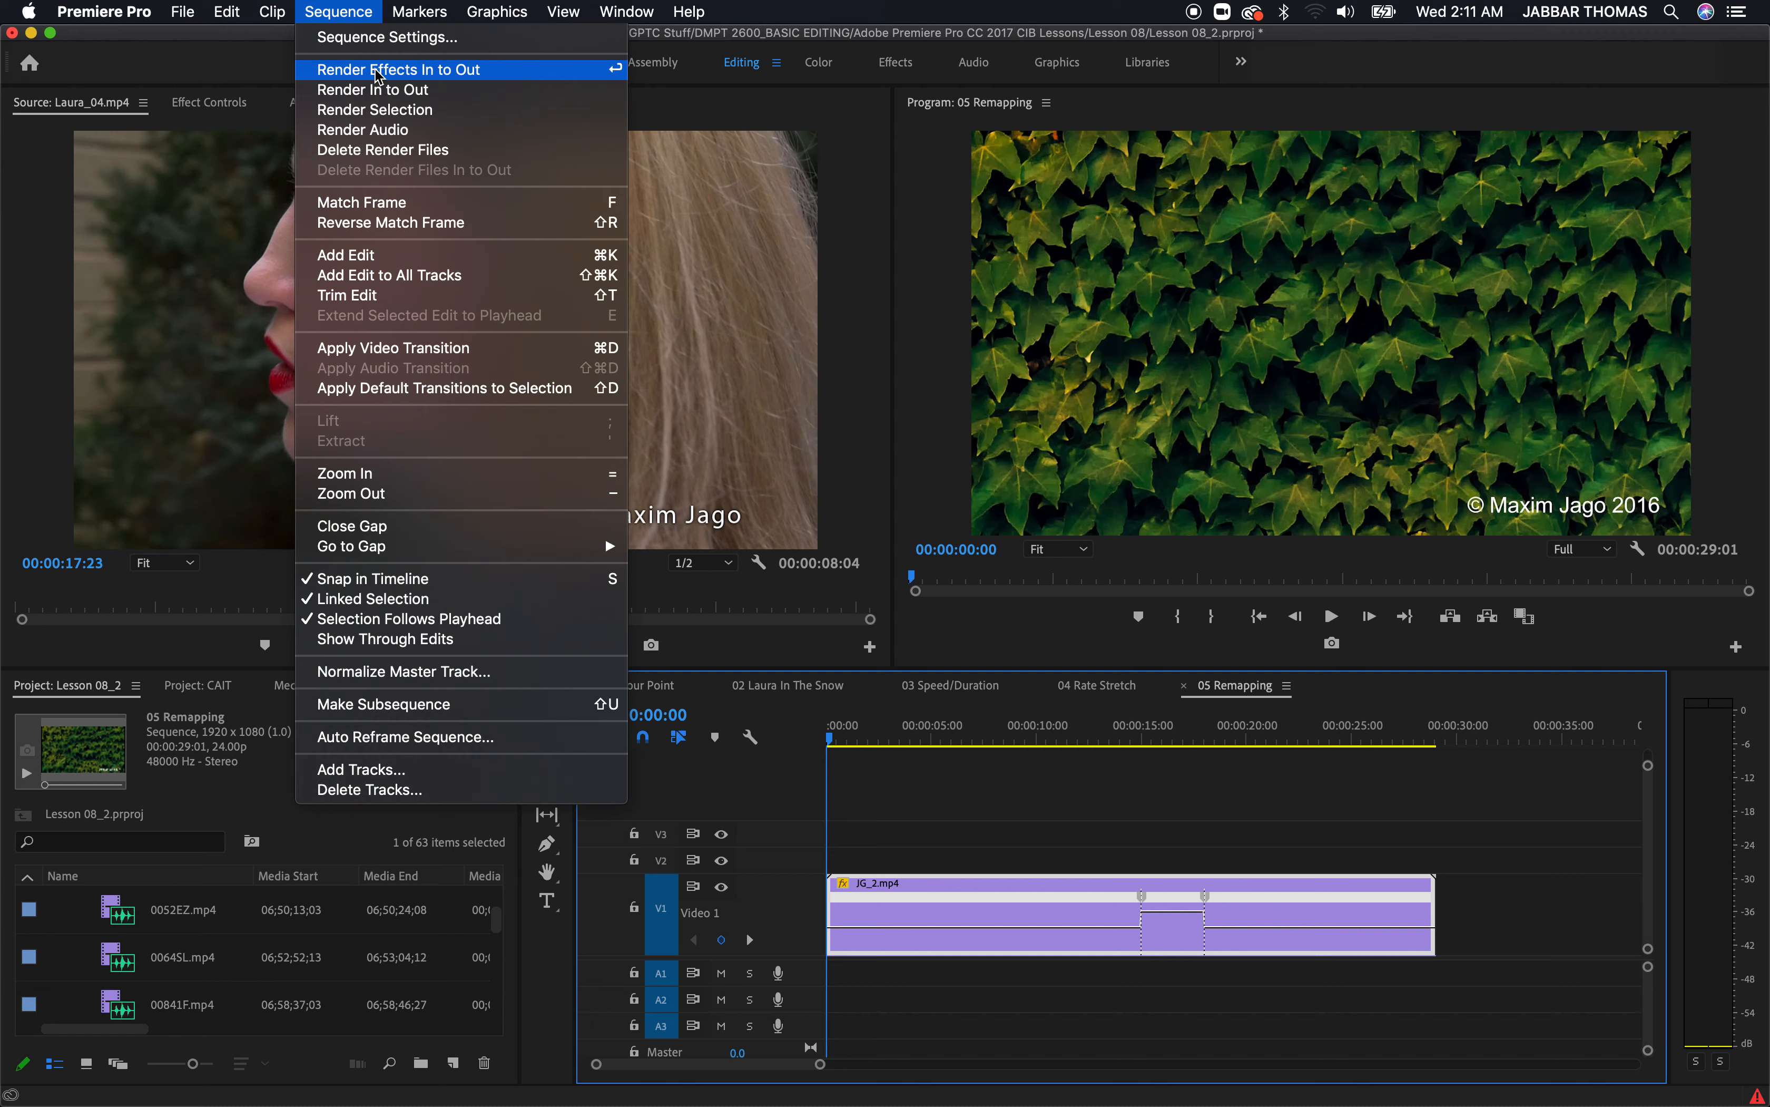
click(379, 72)
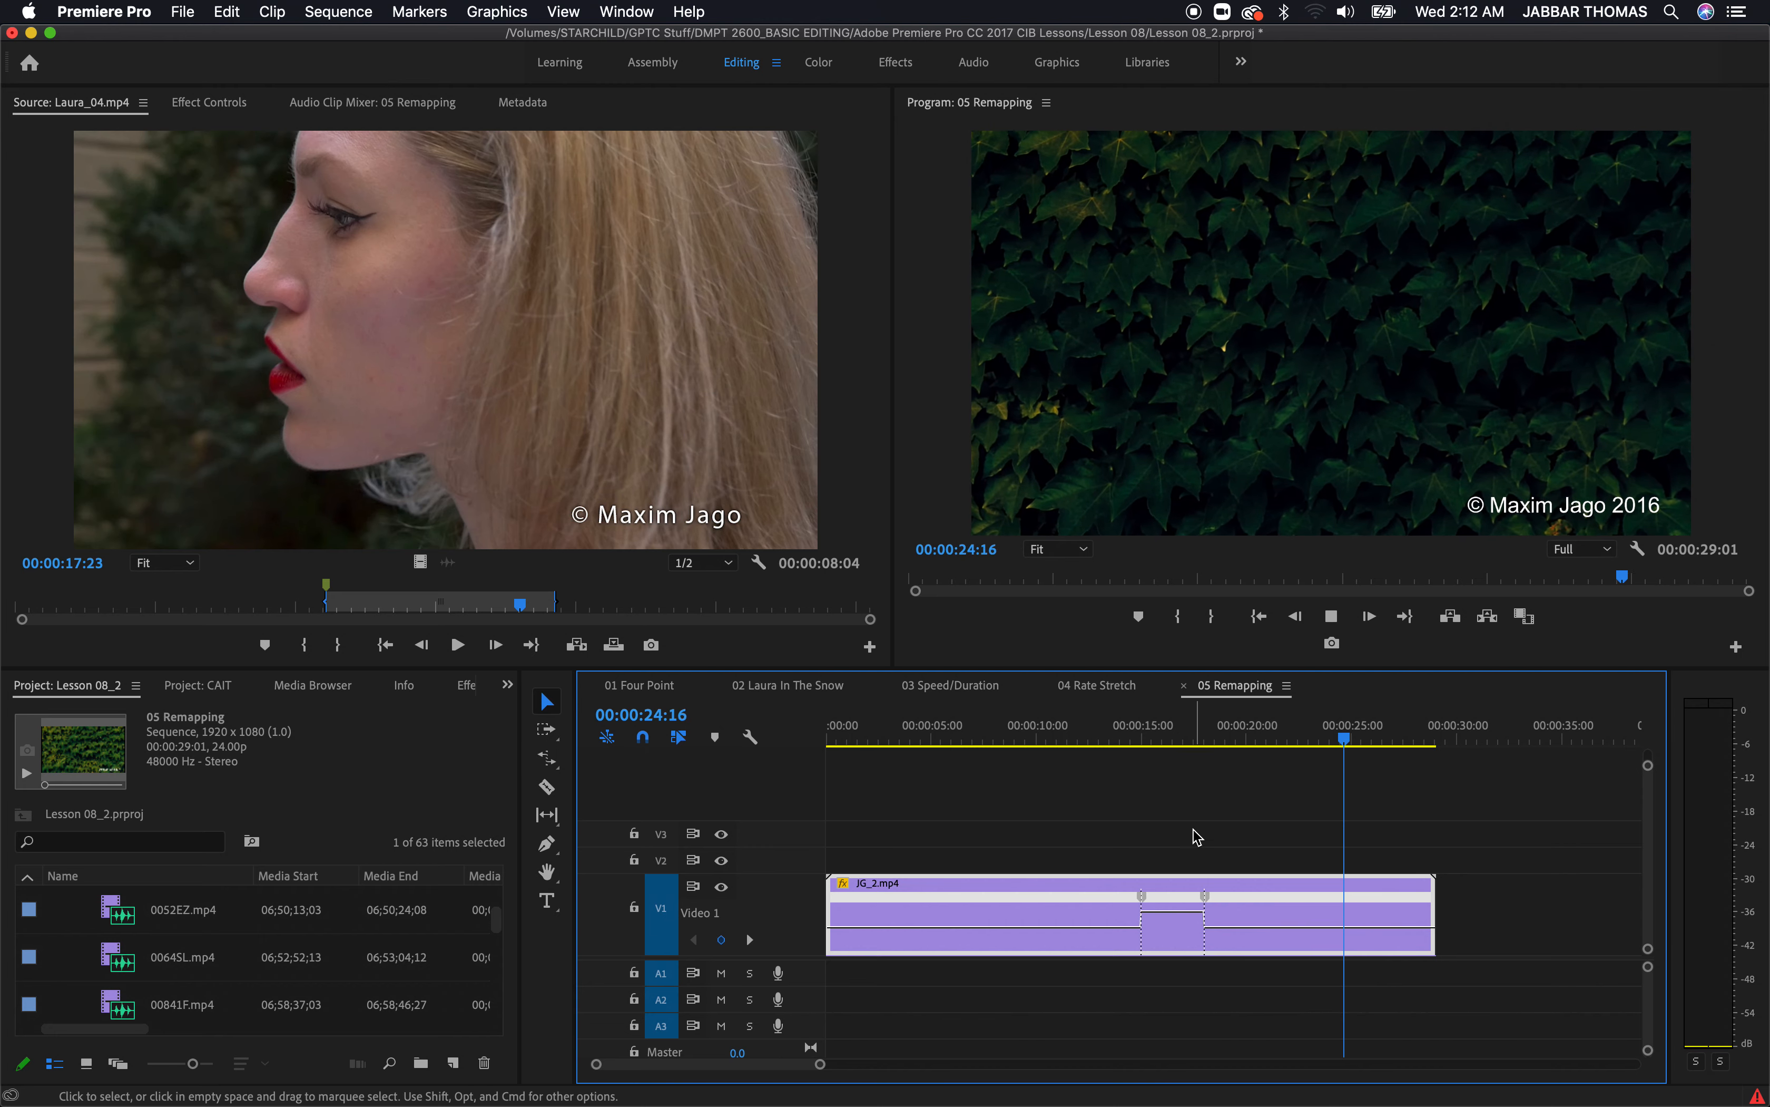
Scrub through the sped-up section between the two speed keyframes, up to about 00:00:17:16
mouse_move(1172, 913)
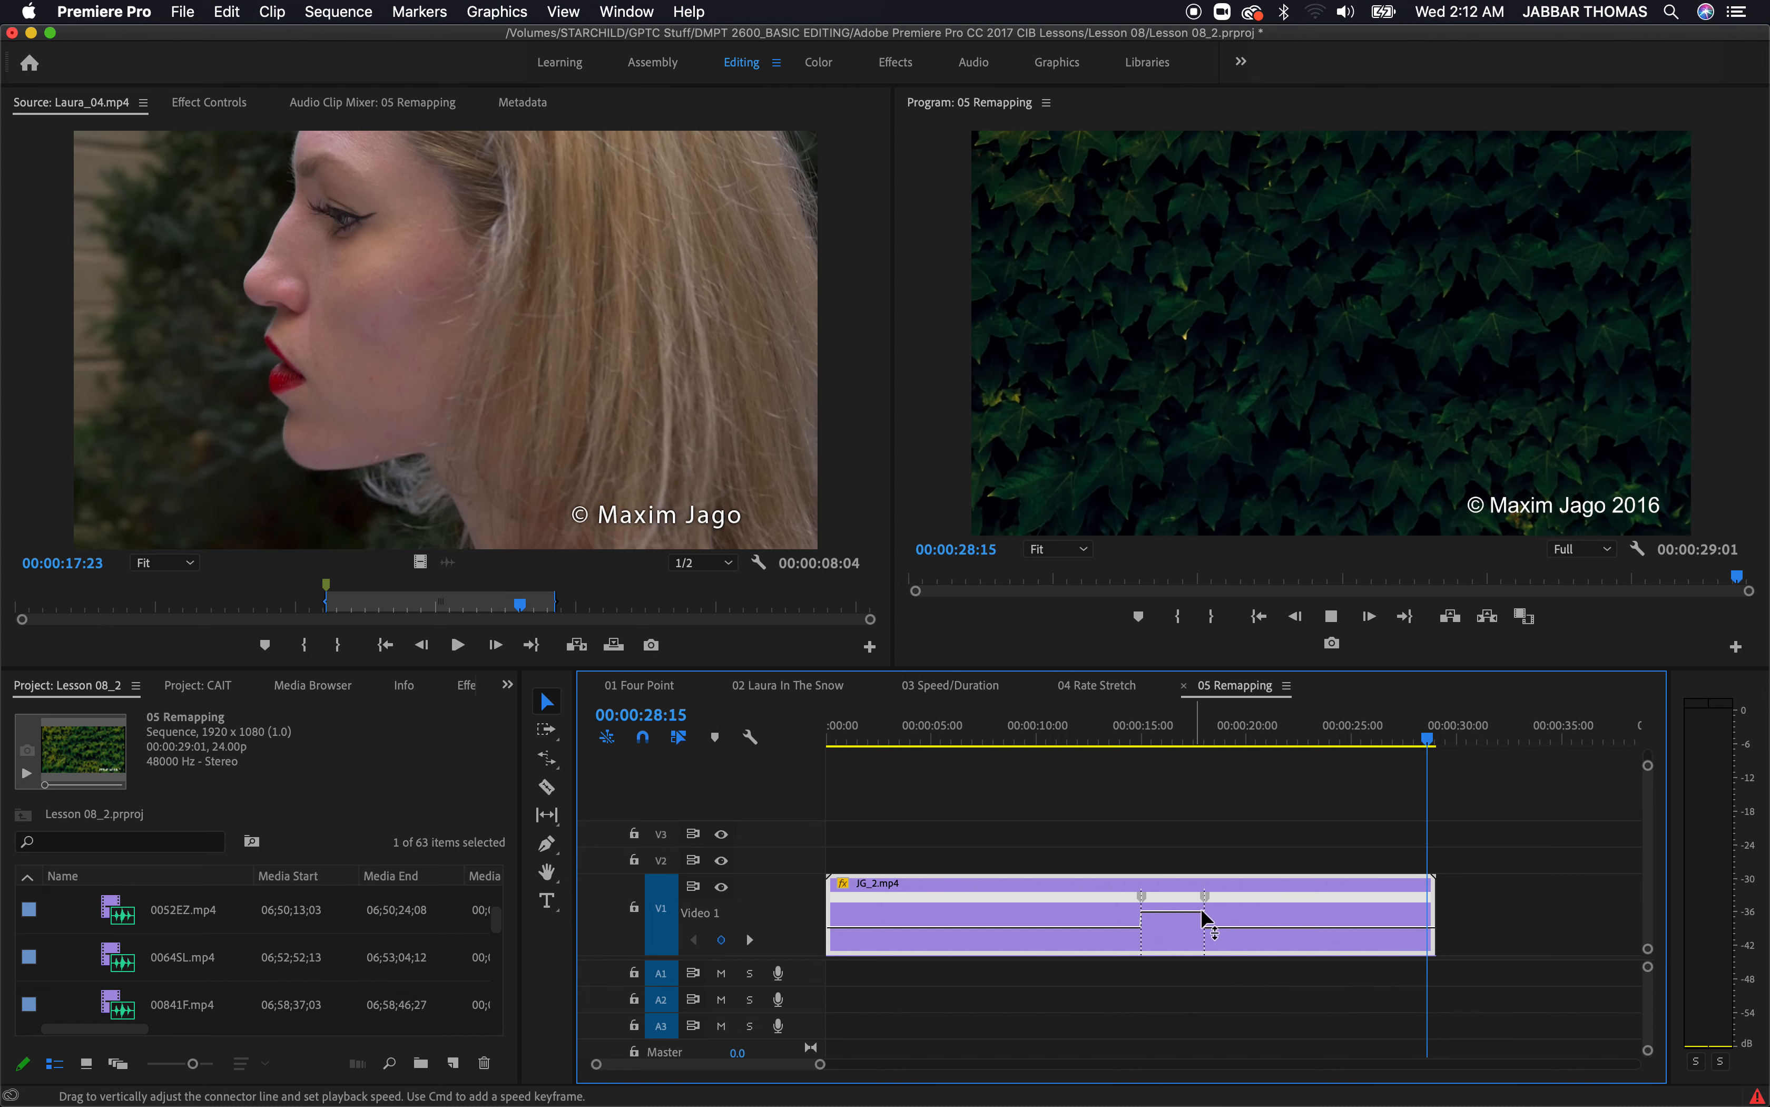
click(1175, 728)
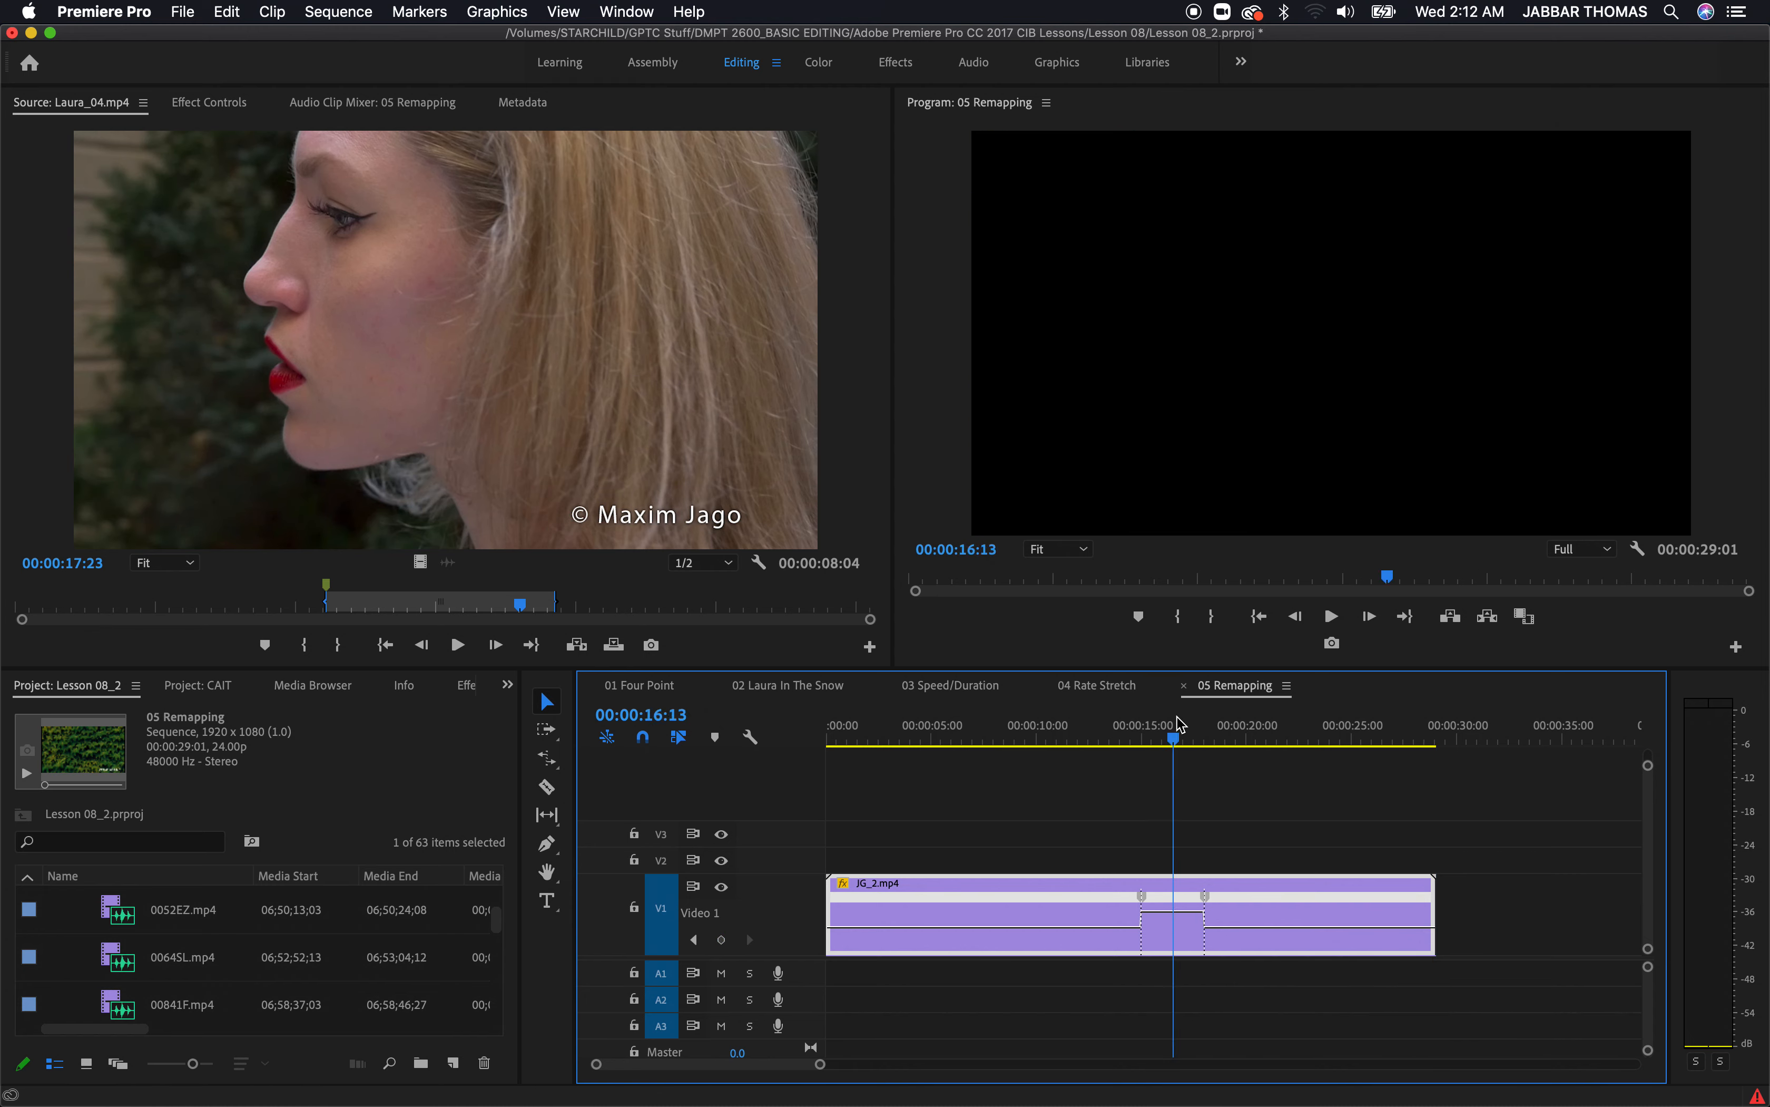
mouse_move(1181, 724)
mouse_down()
mouse_move(1147, 728)
mouse_move(1198, 739)
mouse_up()
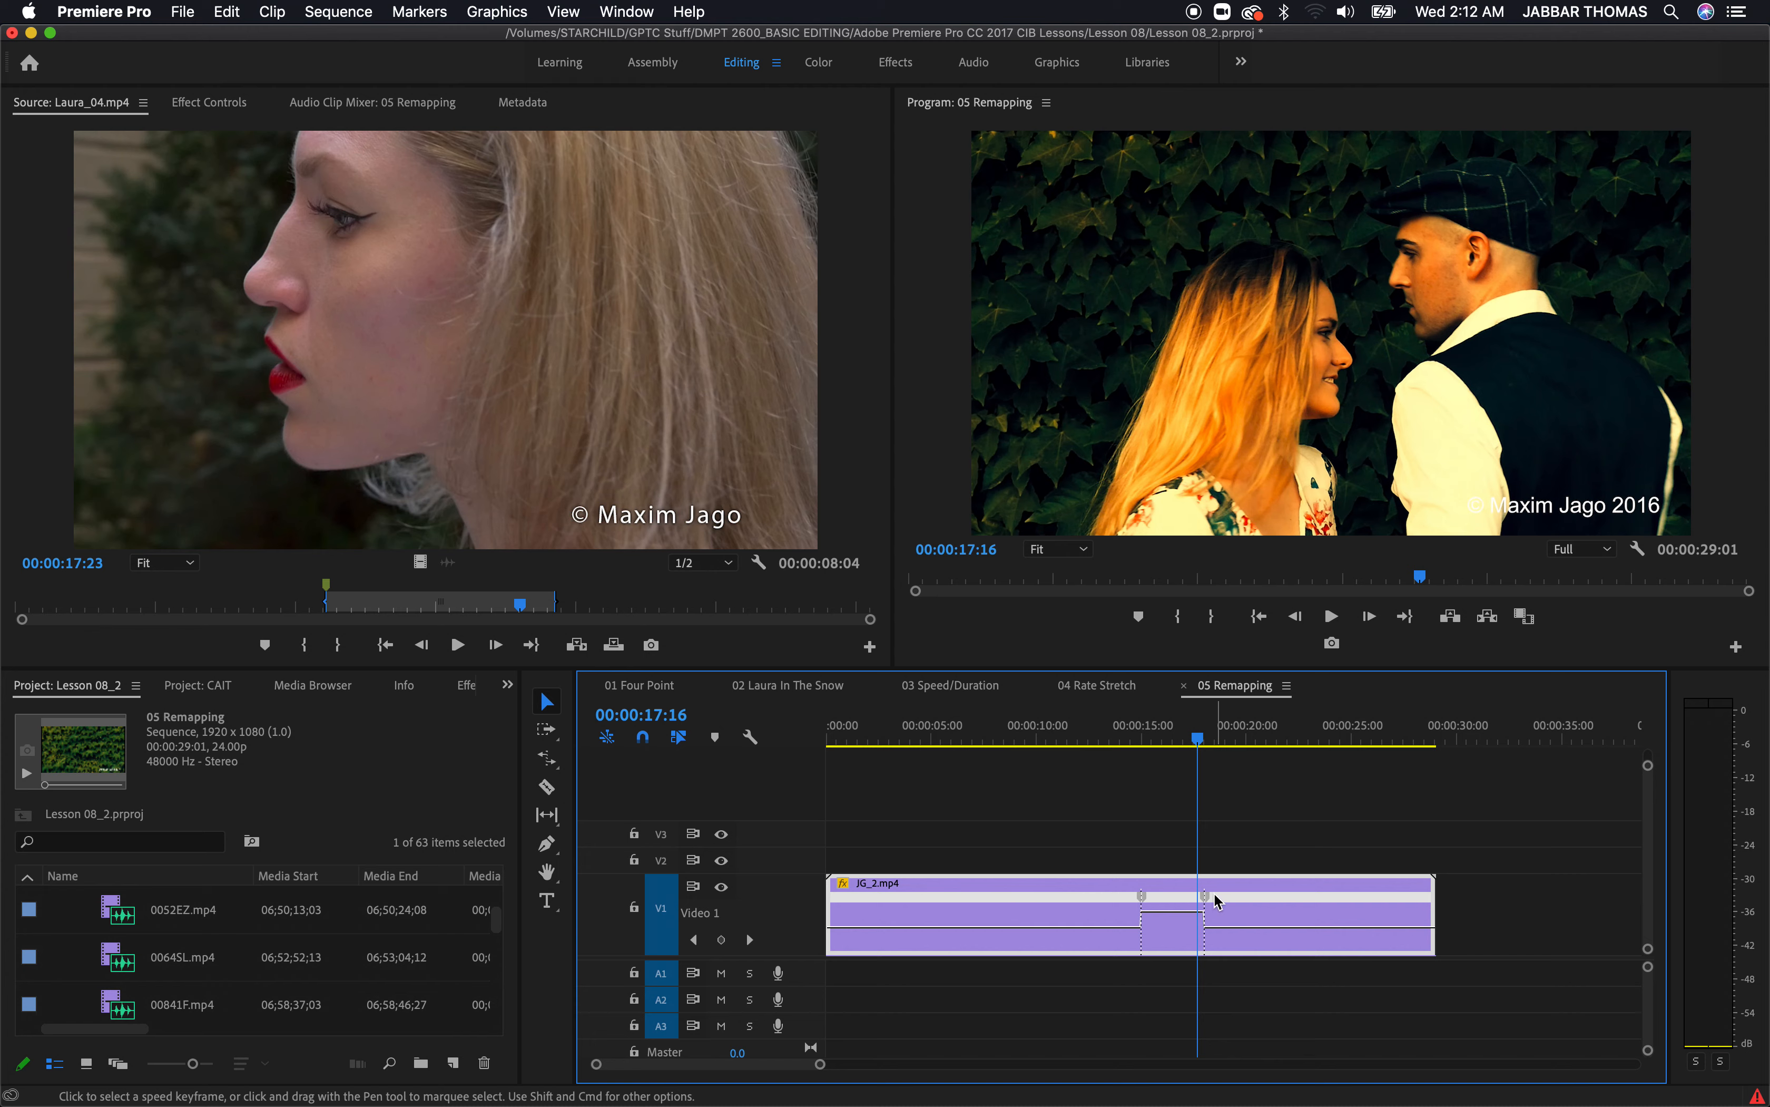
Reapply the speed change between the two keyframes and play through the sped-up section, starting from about 00:00:13:07
drag(1206, 905, 1203, 907)
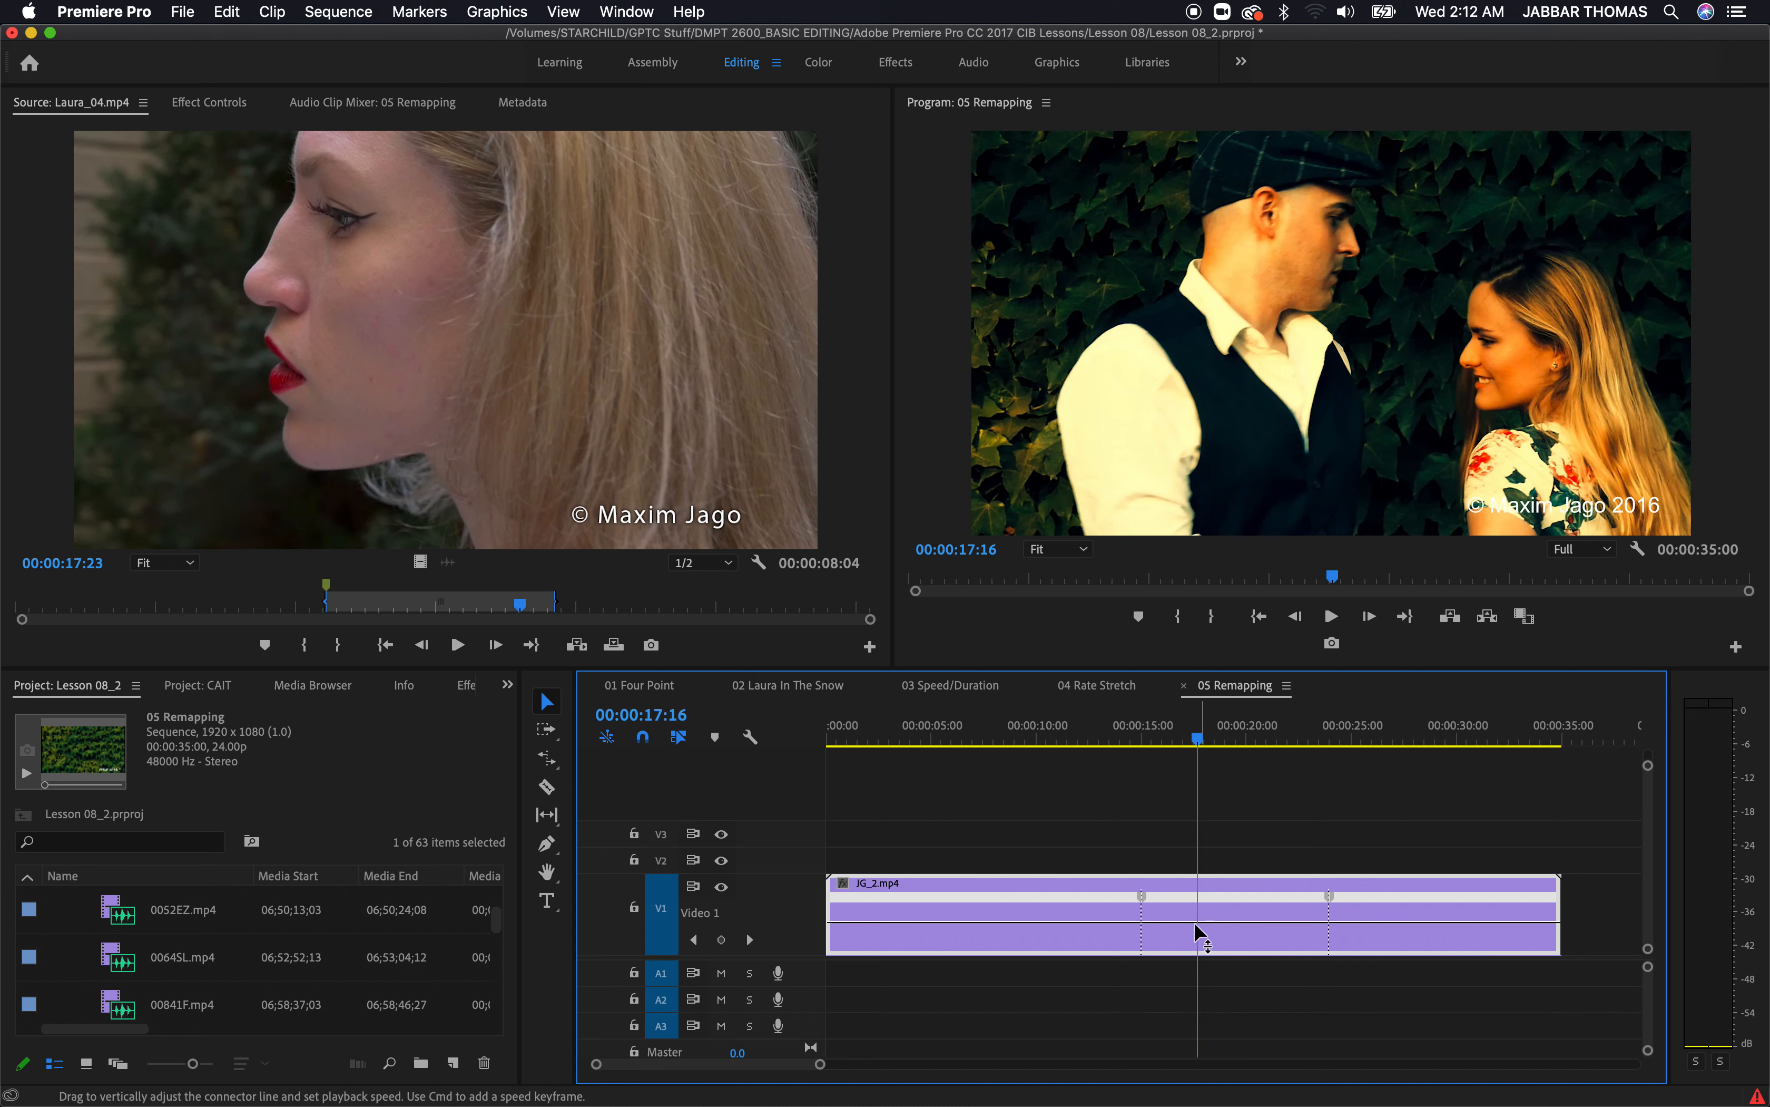
key(super+shift+z)
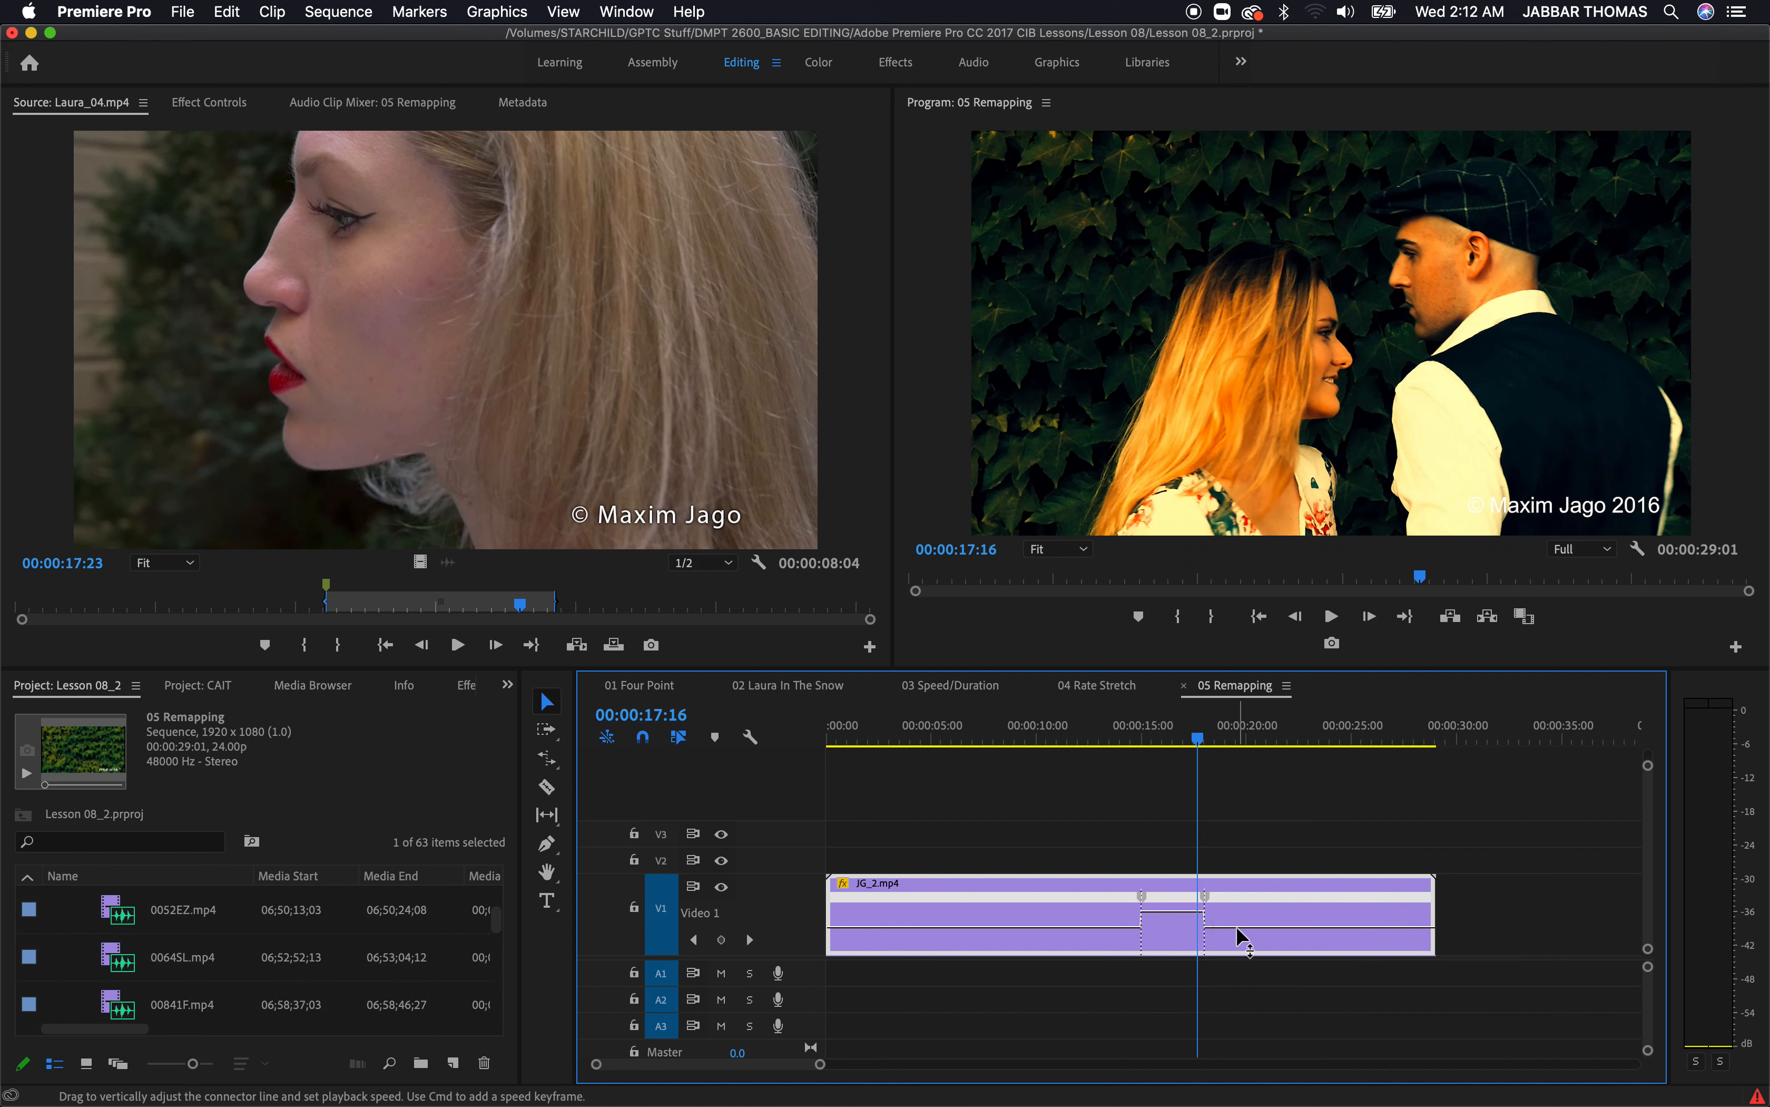
click(1112, 743)
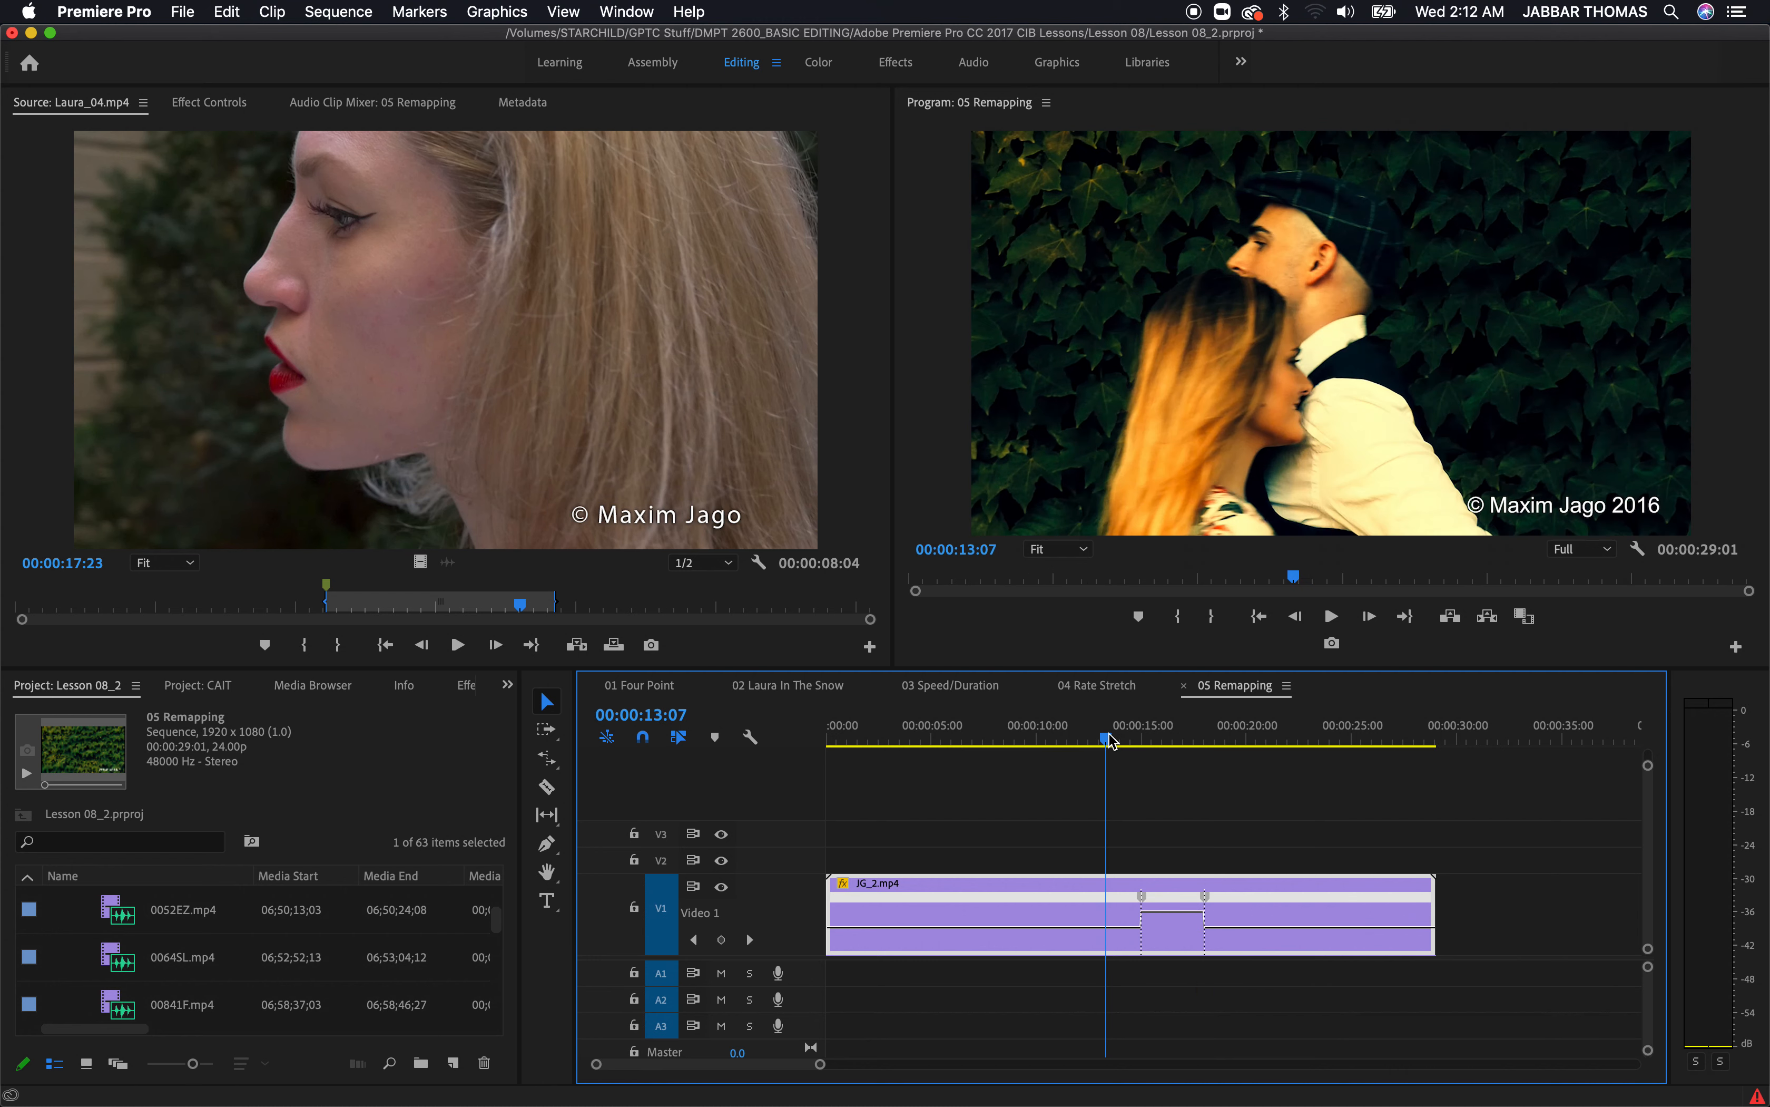
key(space)
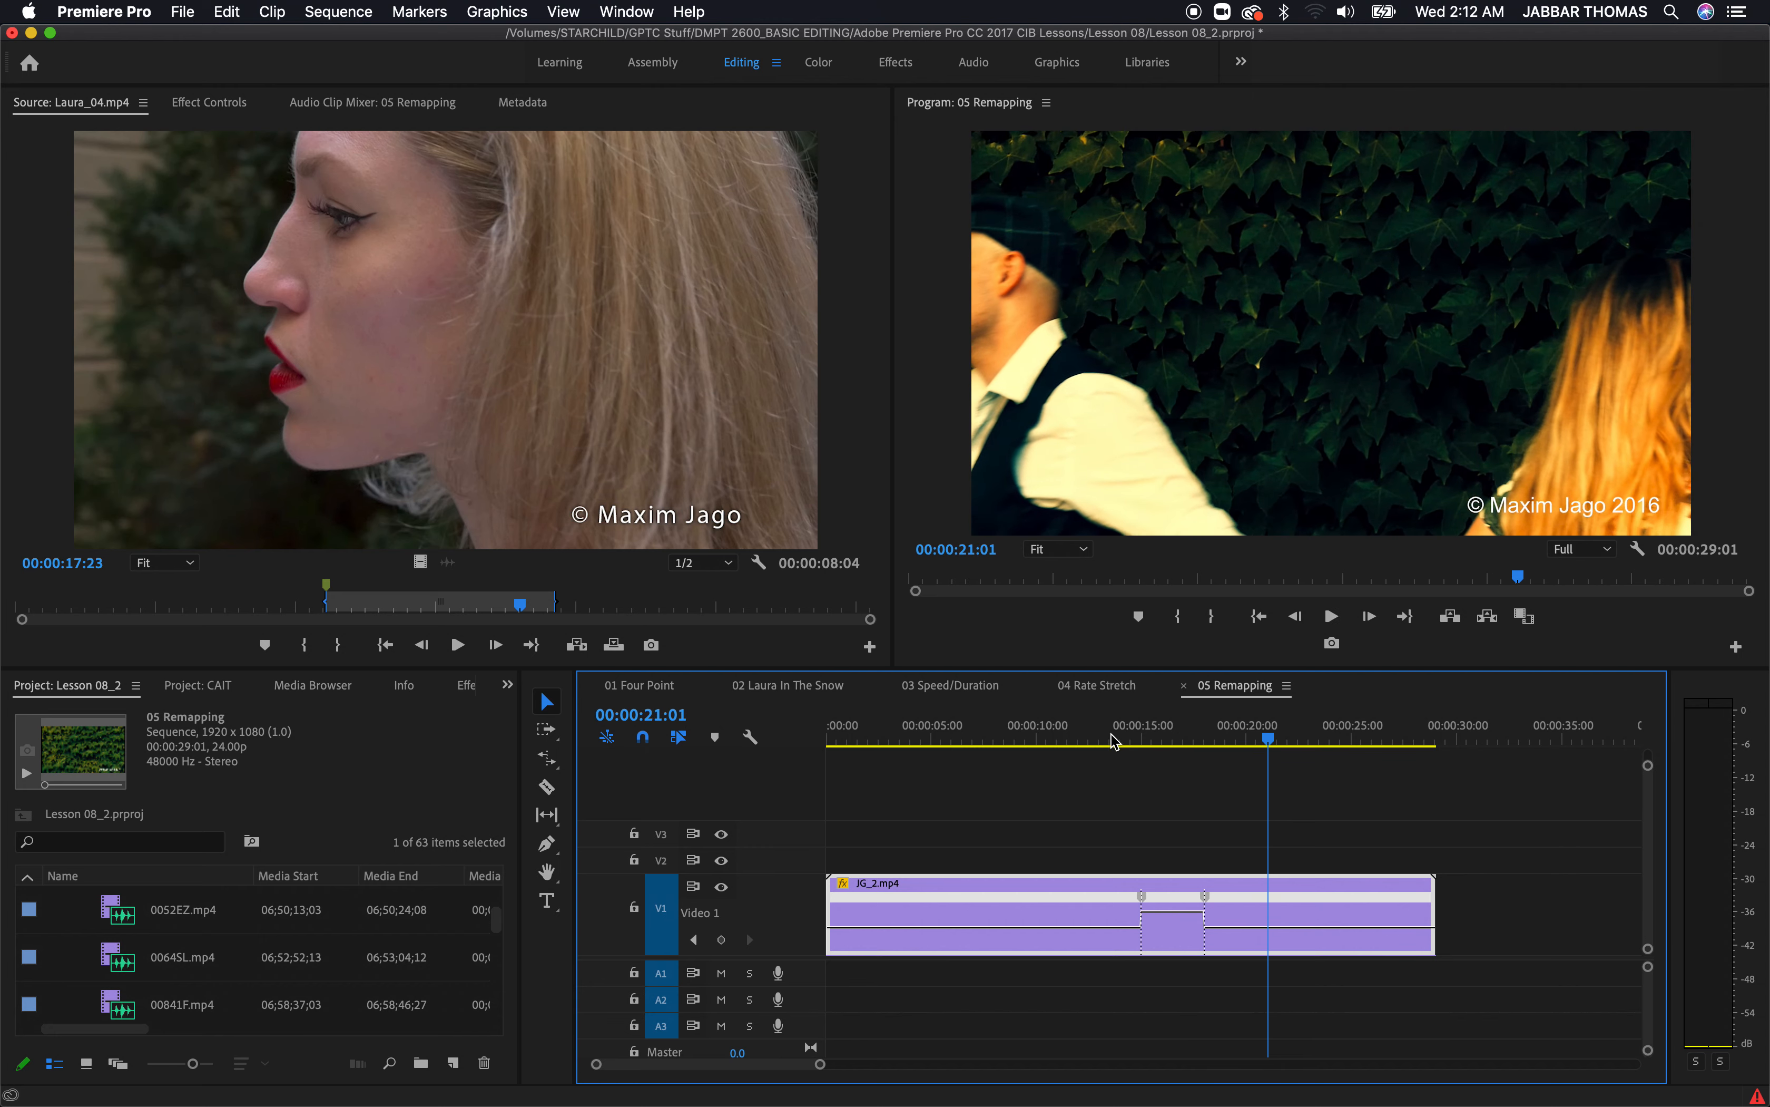
click(1118, 741)
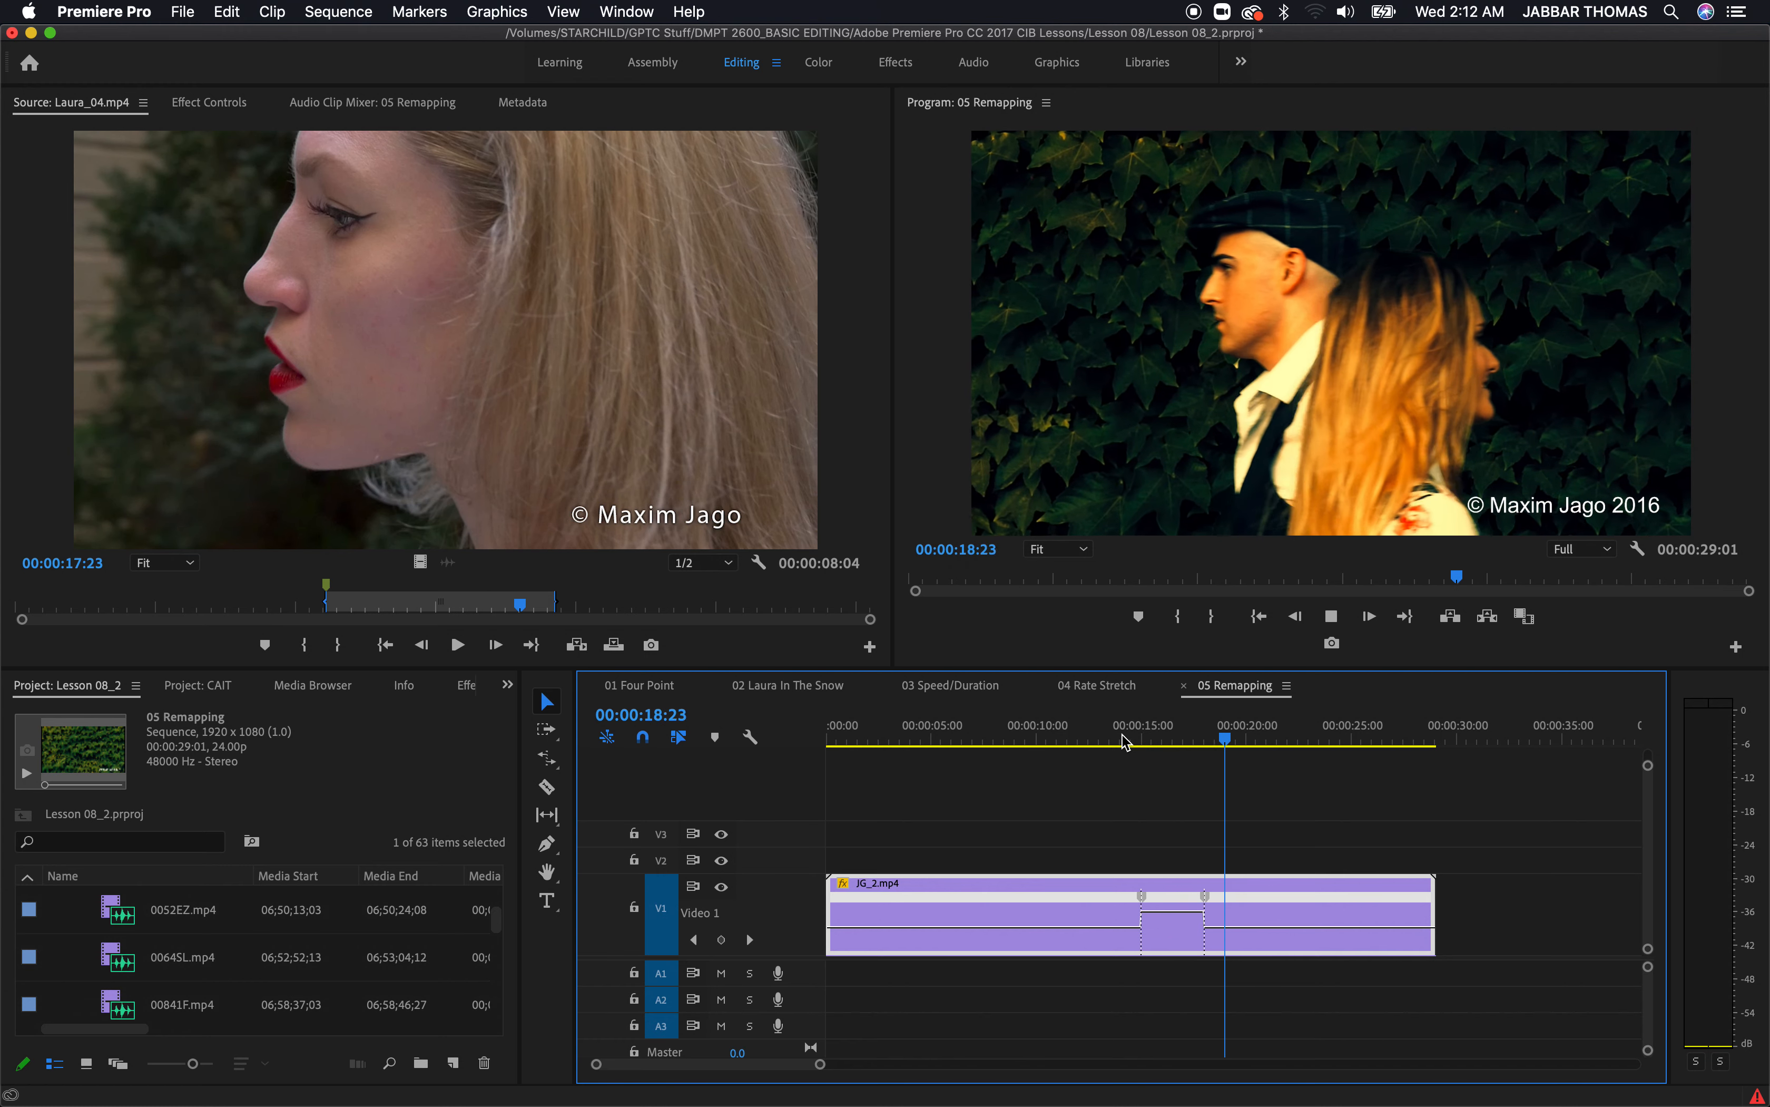
key(space)
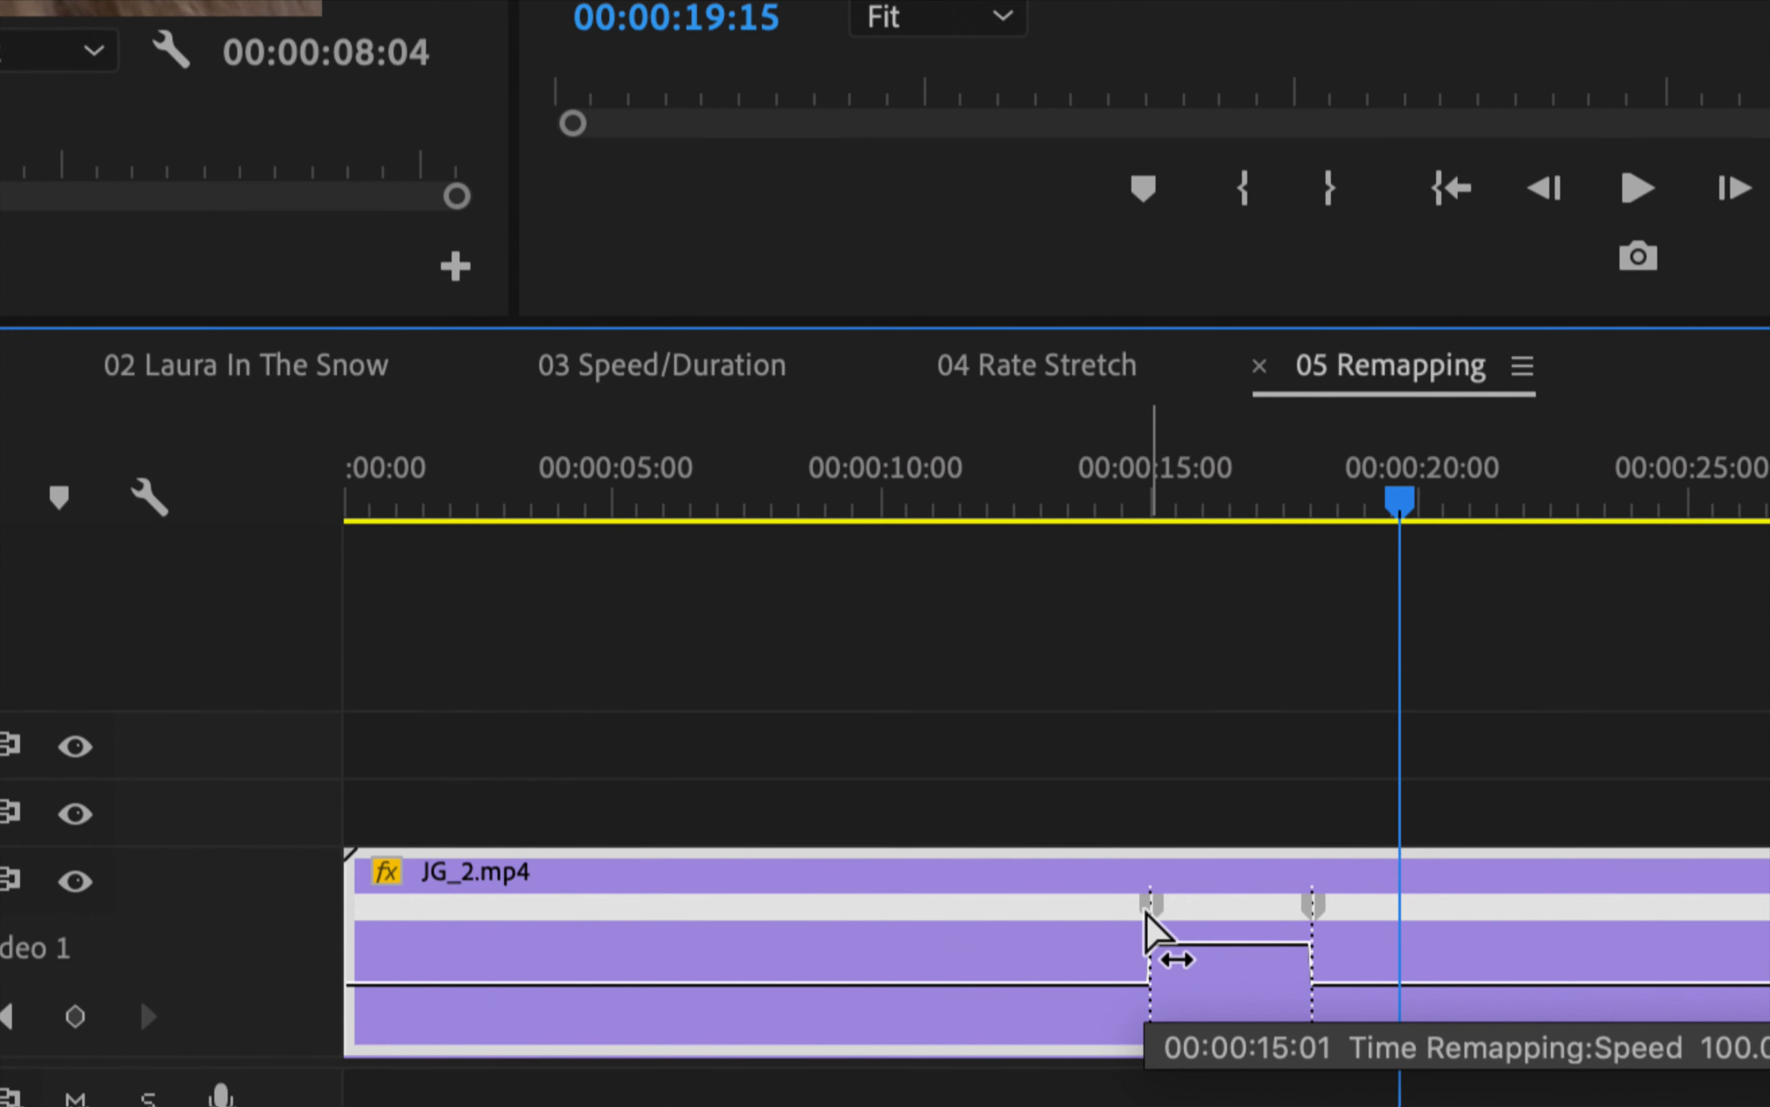
Split both speed keyframes into gradual ramps into and out of the fast section, and select the second ramp to show its curve handle
mouse_move(1146, 915)
mouse_down()
mouse_move(1179, 919)
mouse_move(1106, 911)
mouse_up()
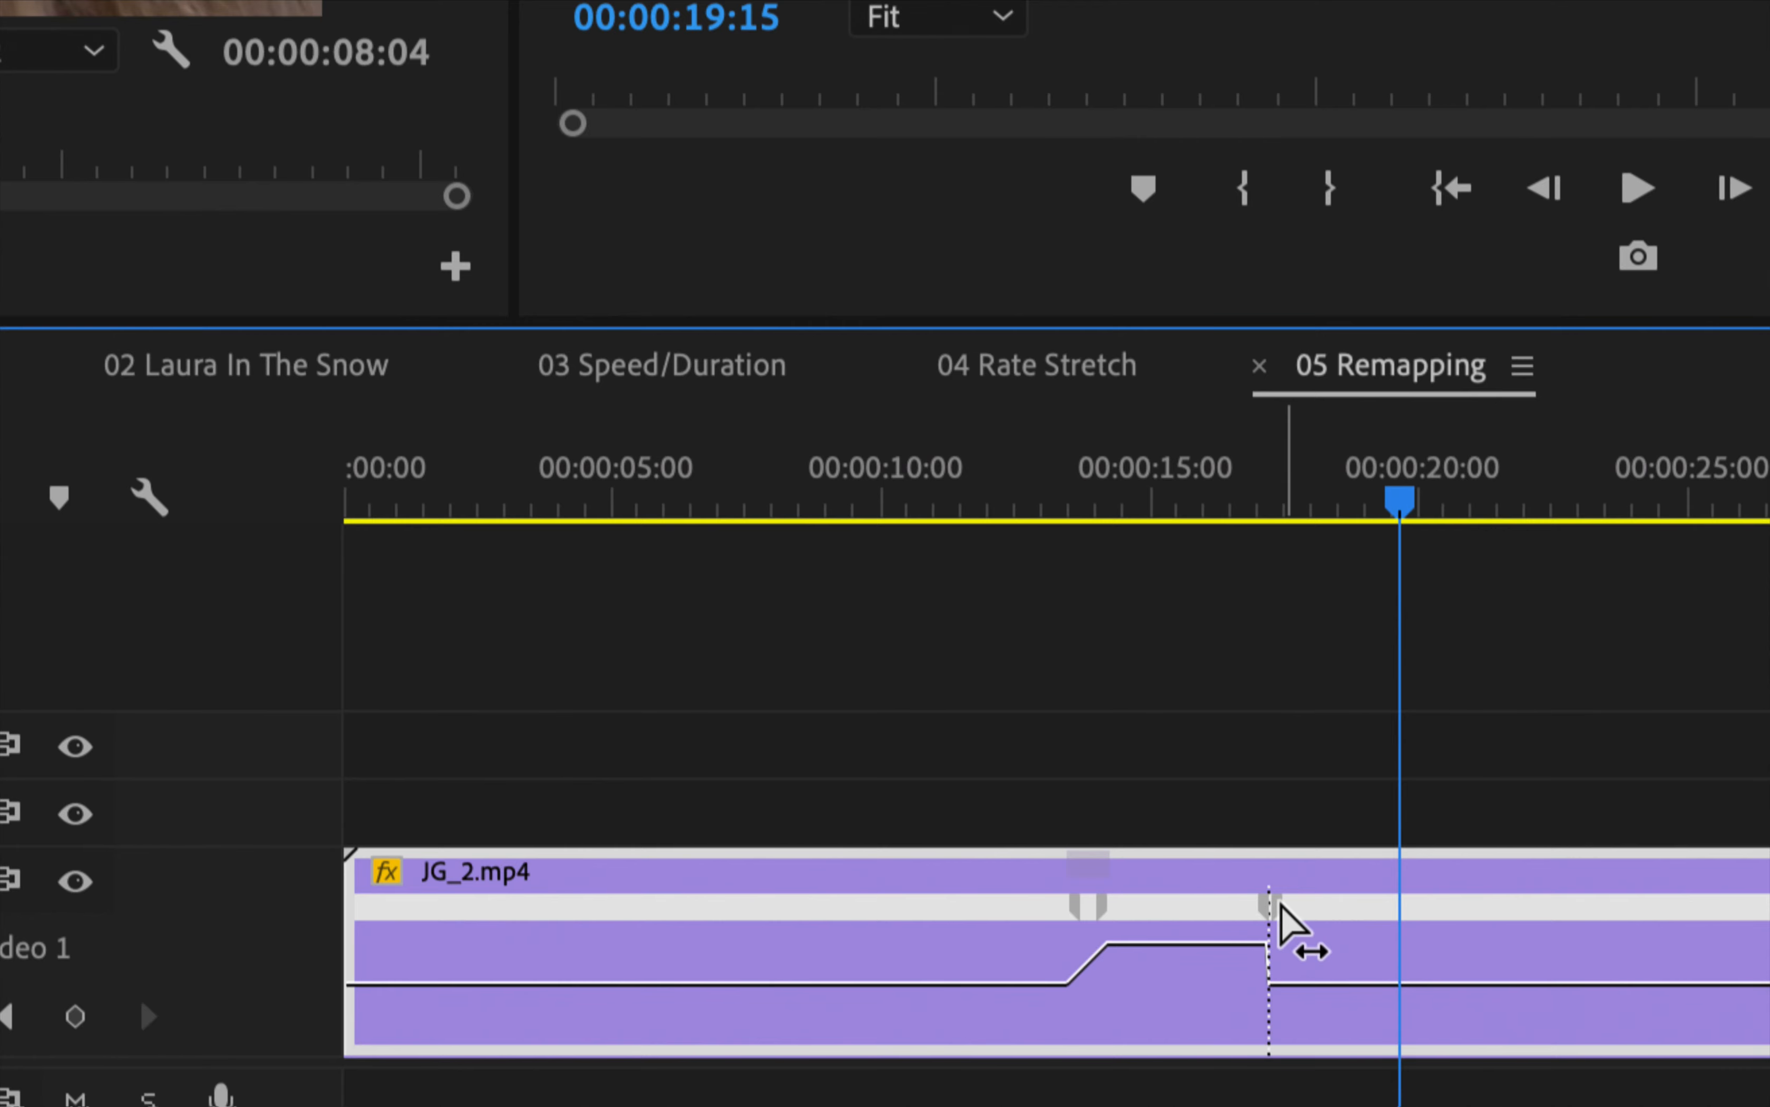
mouse_move(1280, 907)
mouse_down()
mouse_move(1328, 914)
mouse_move(1307, 916)
mouse_up()
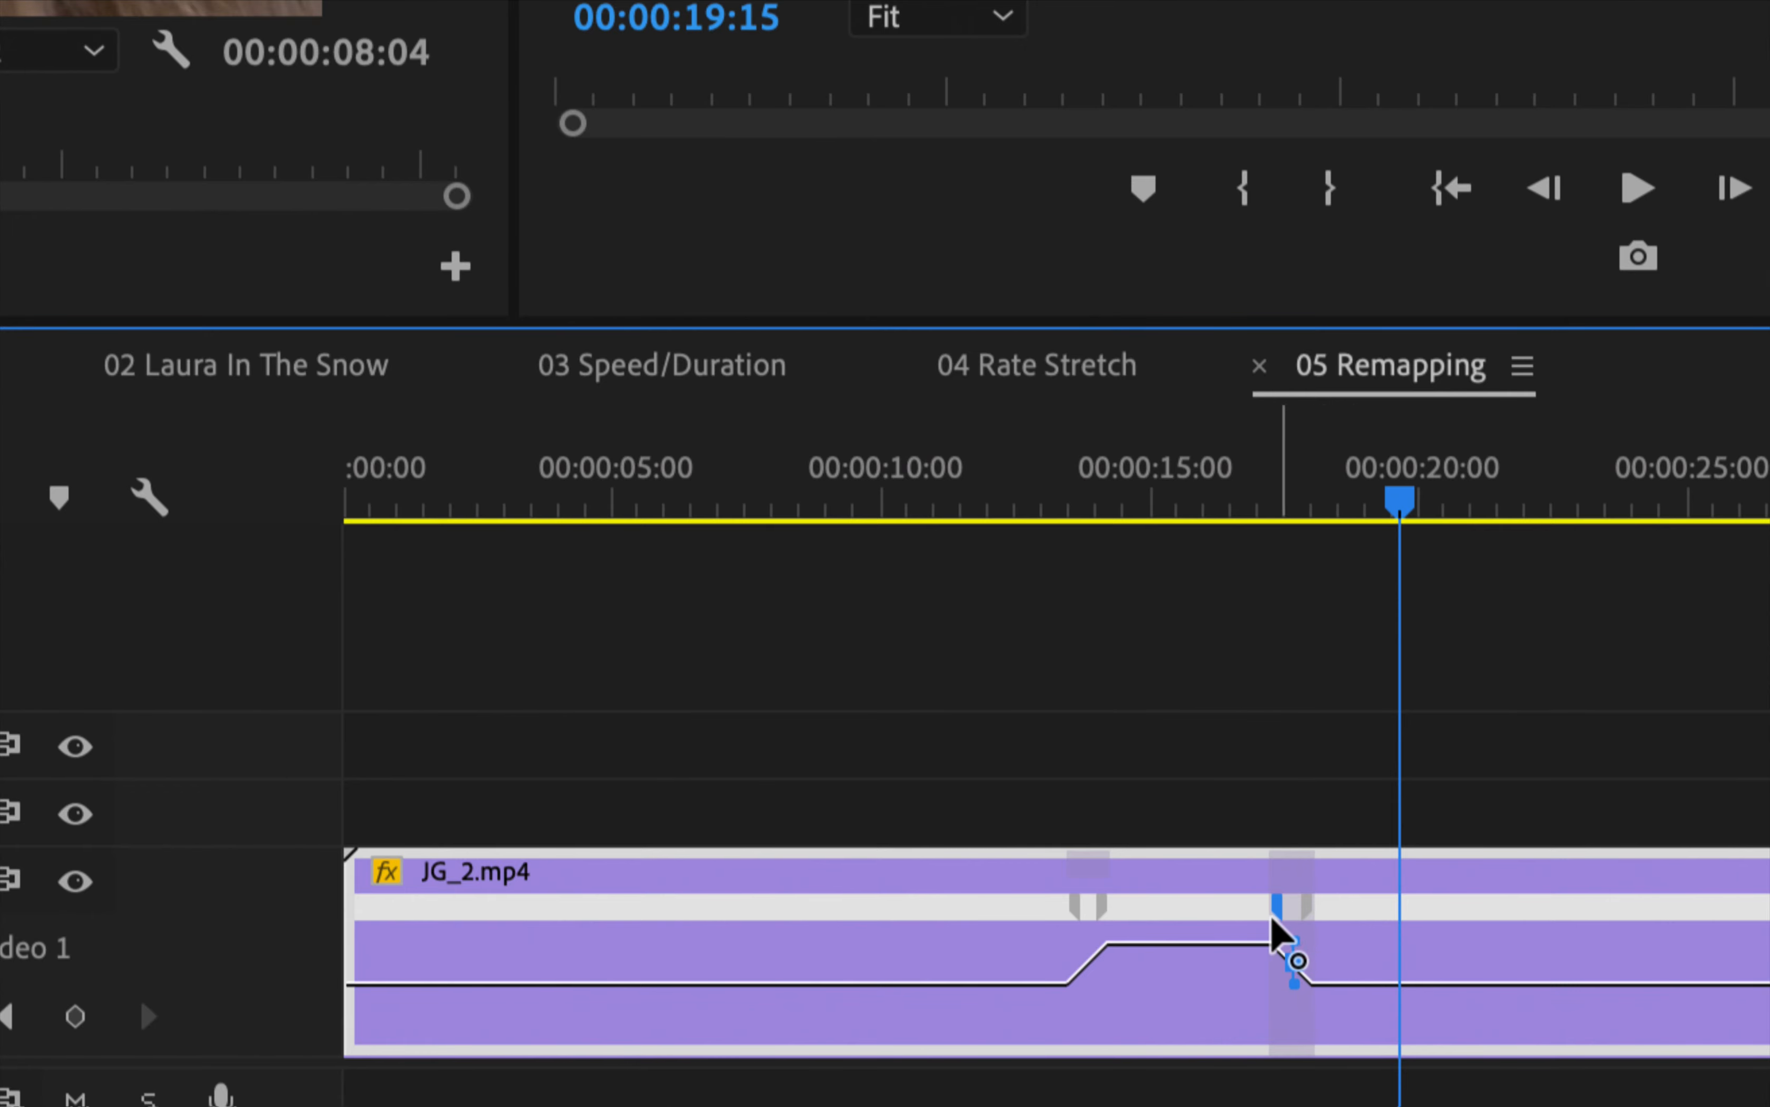
click(1101, 911)
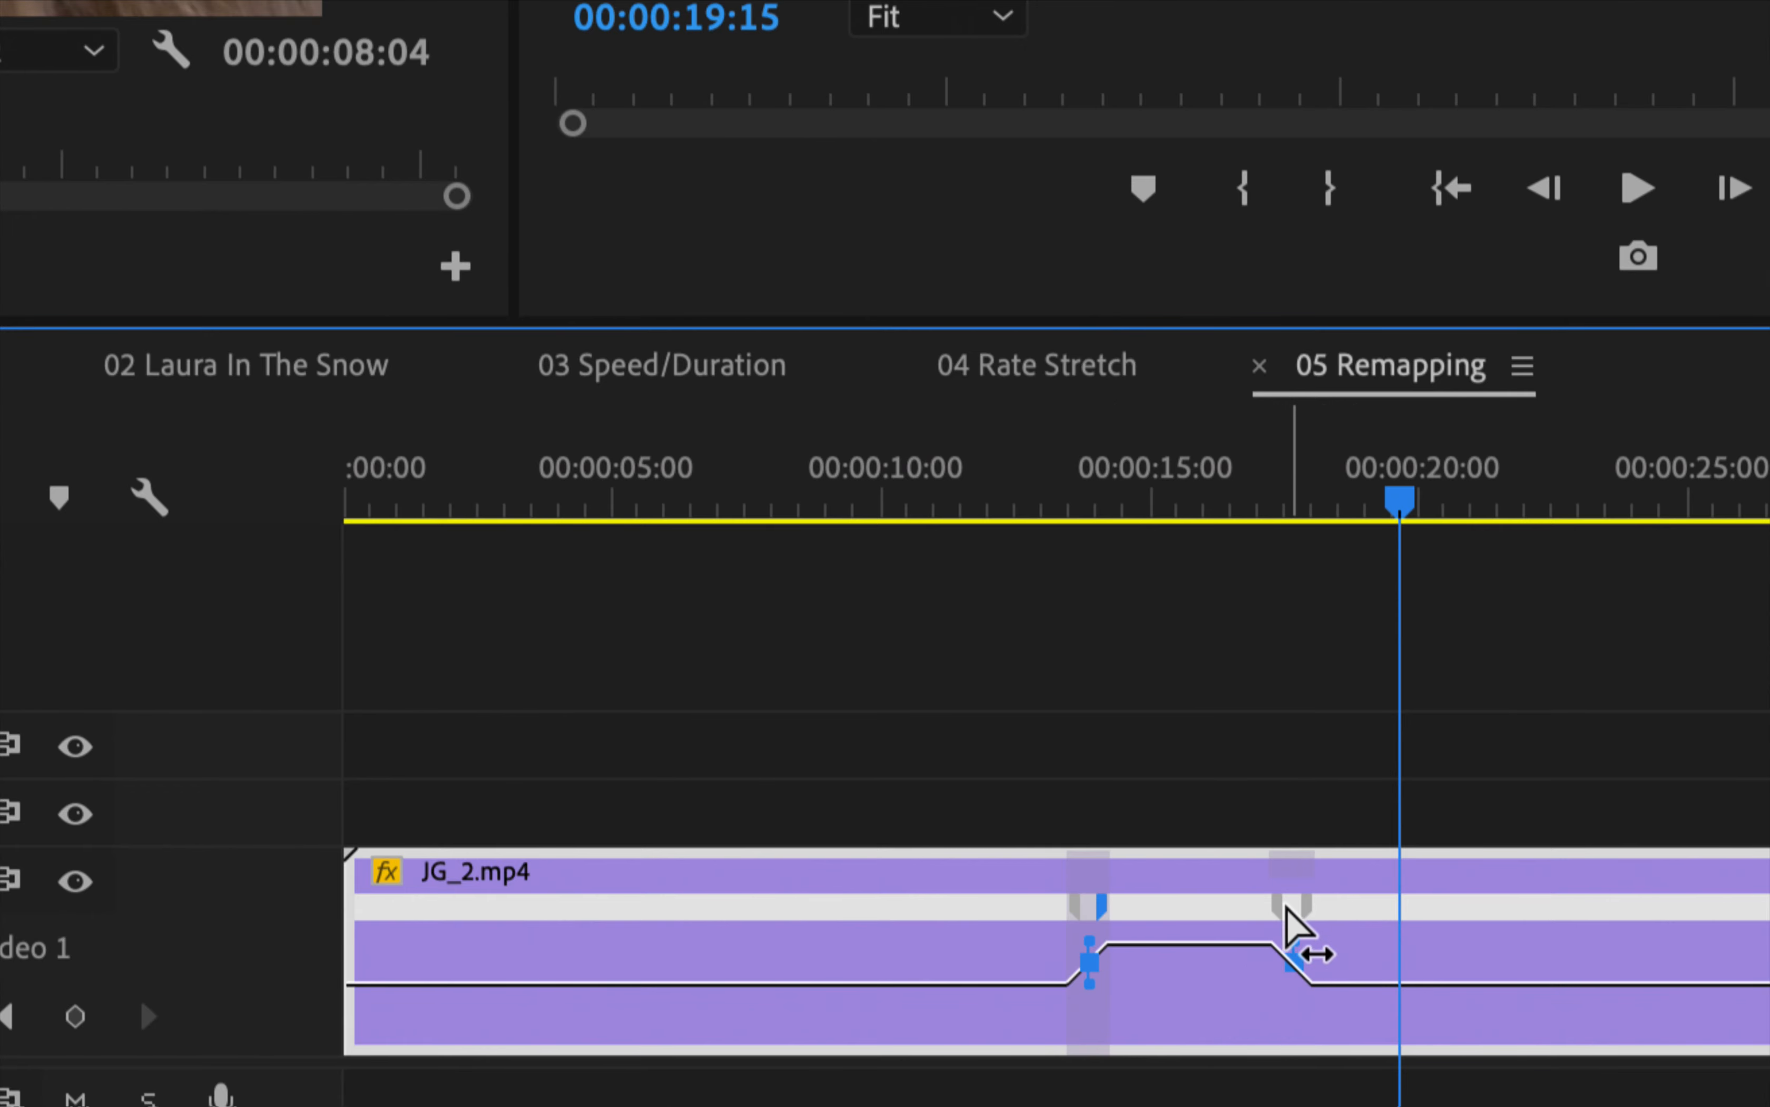
click(1307, 911)
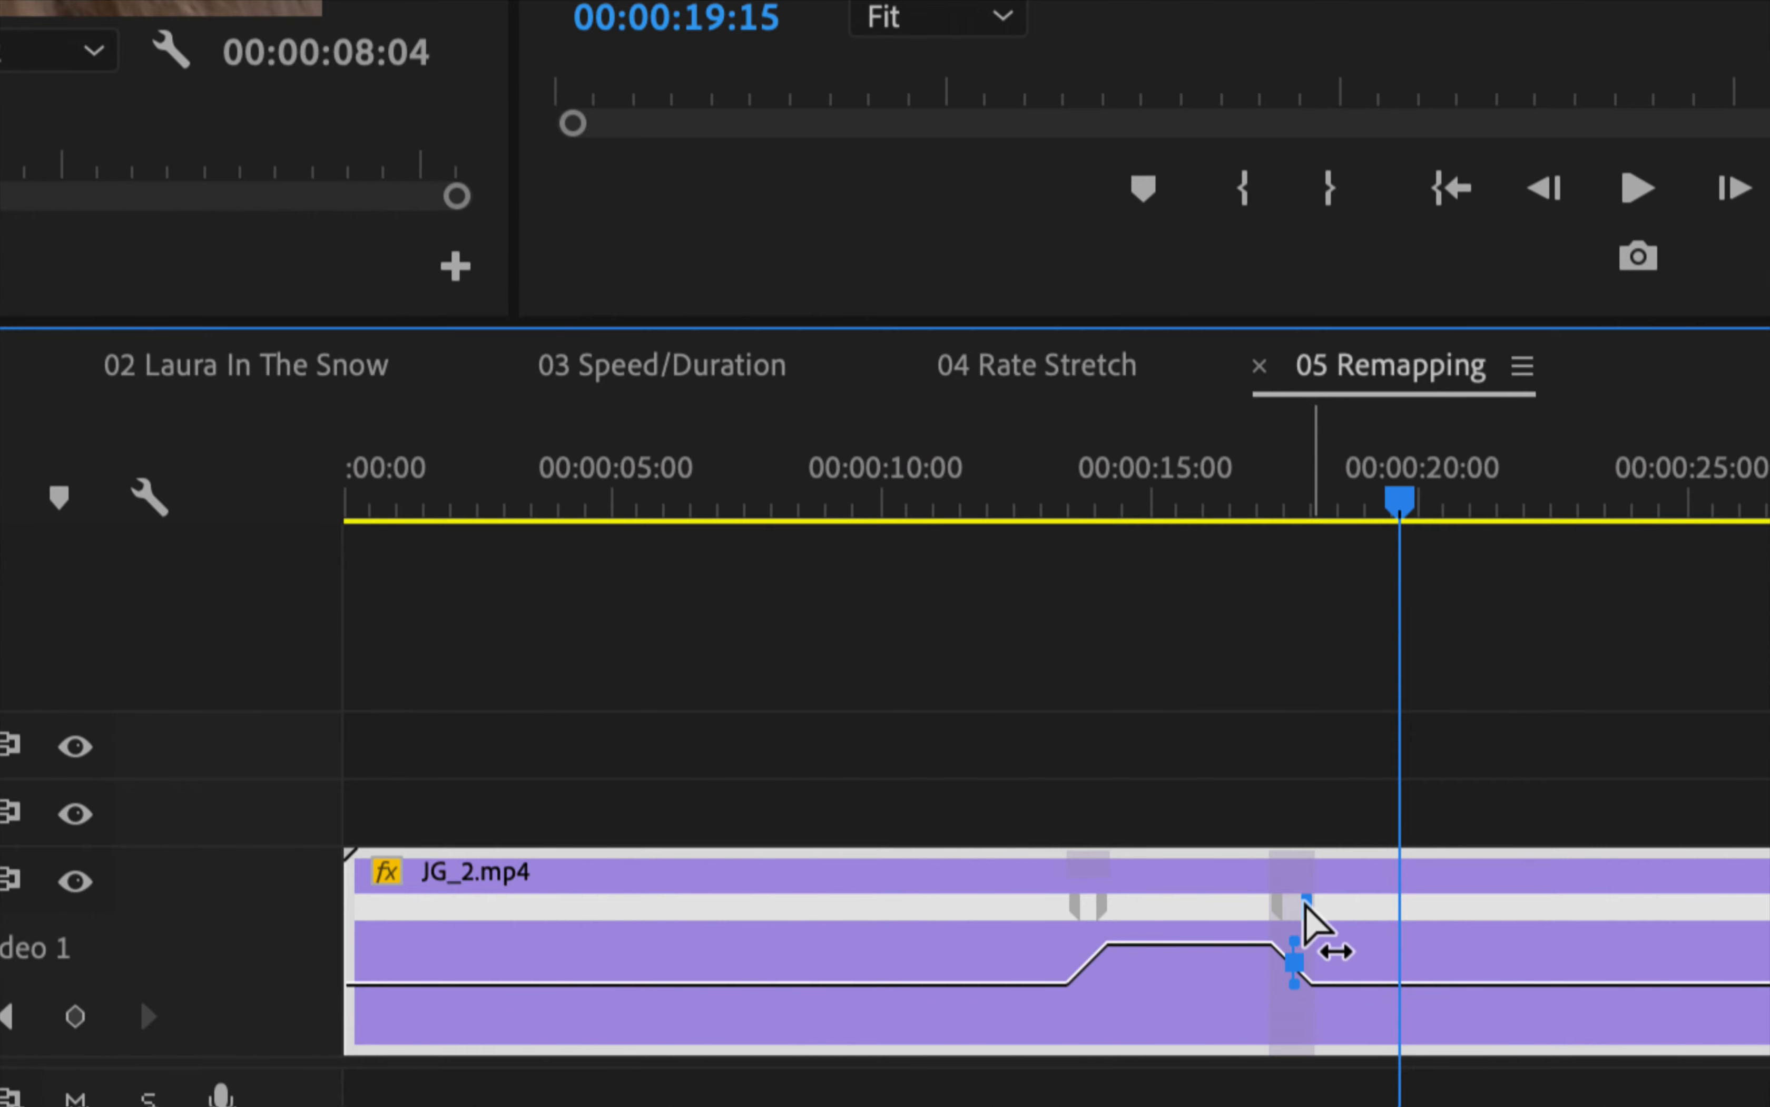
click(1101, 910)
click(1282, 910)
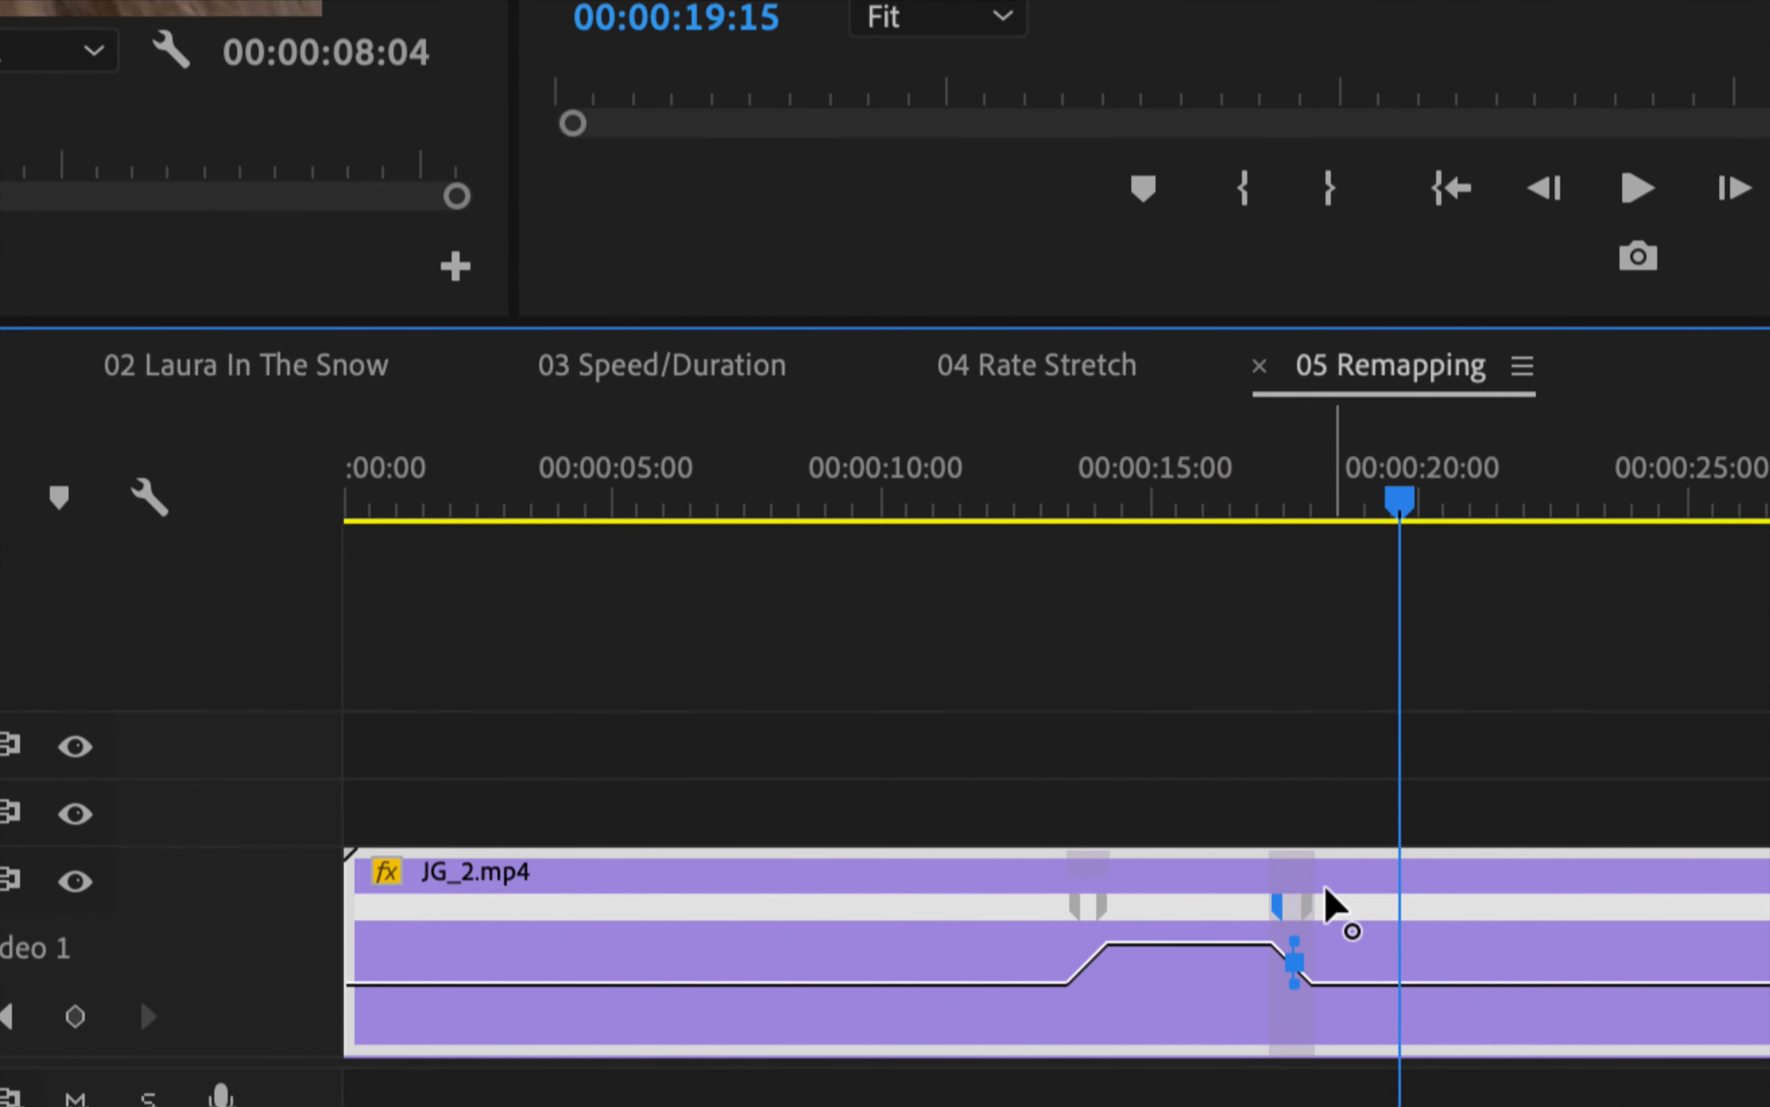
click(1292, 952)
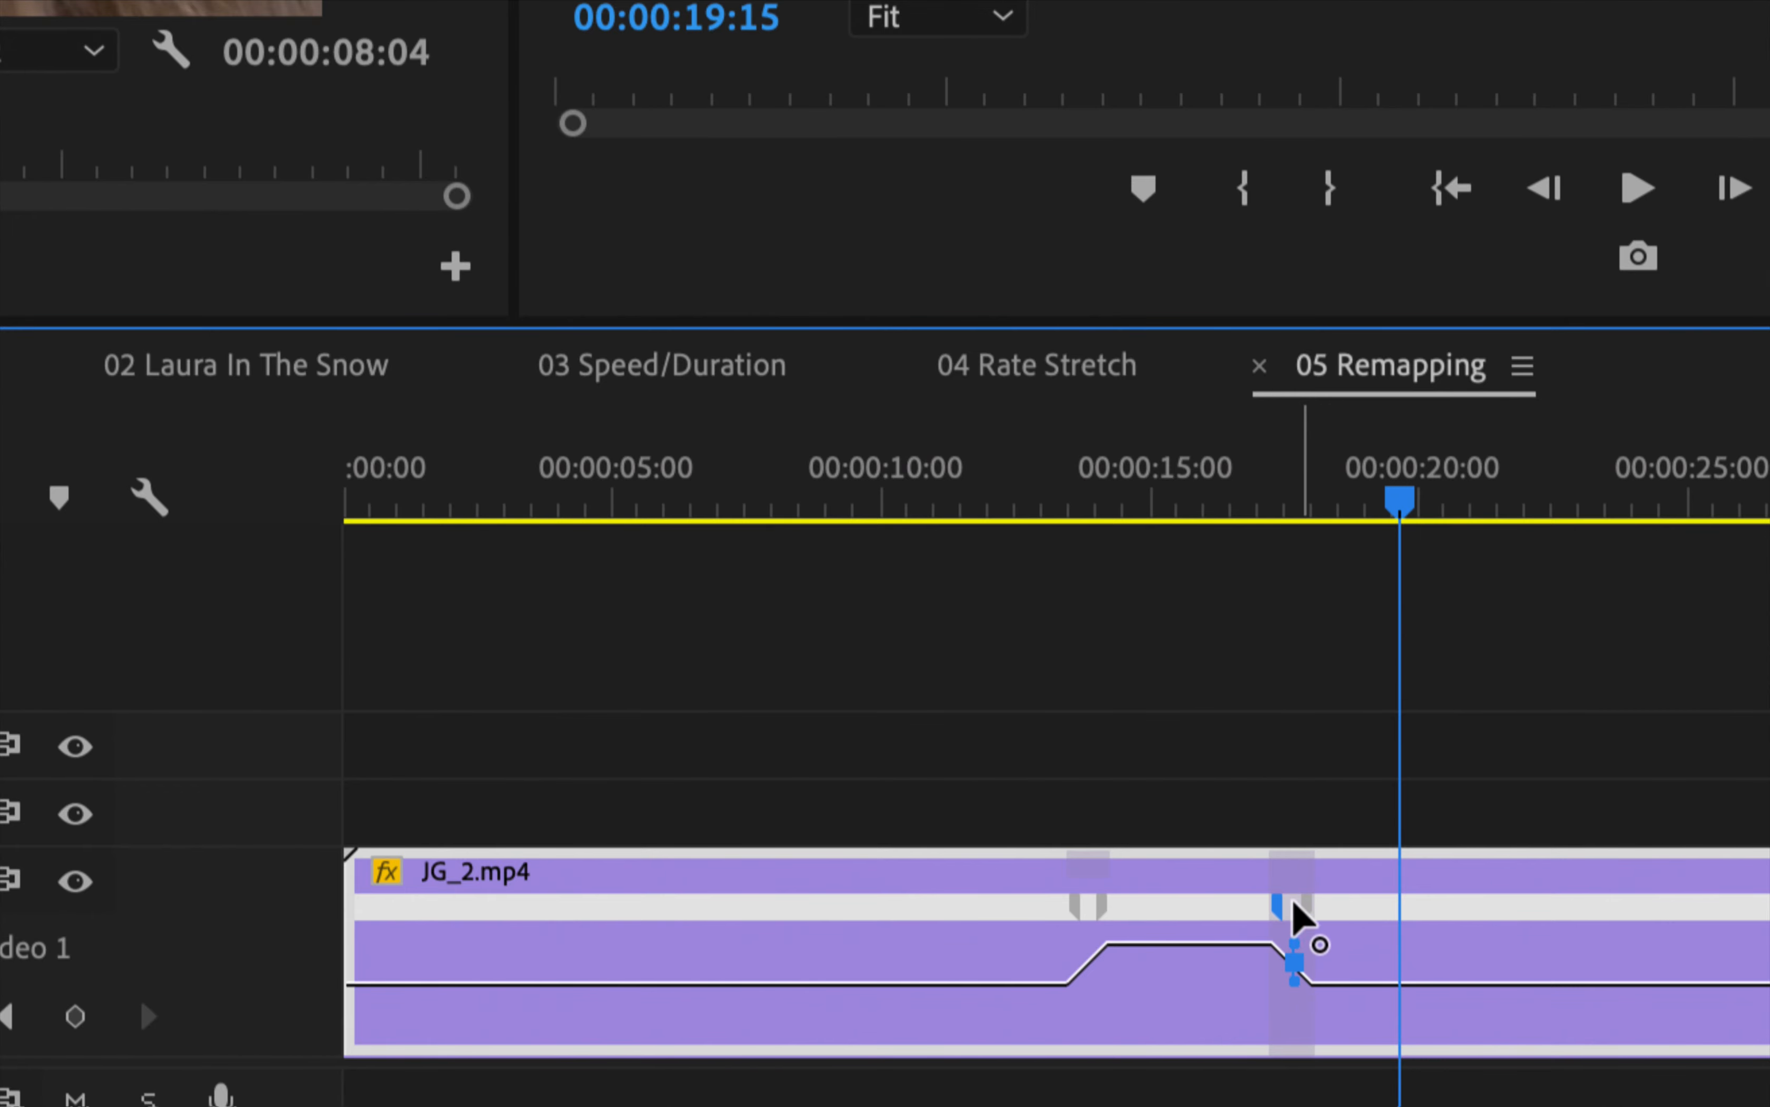
double_click(1296, 943)
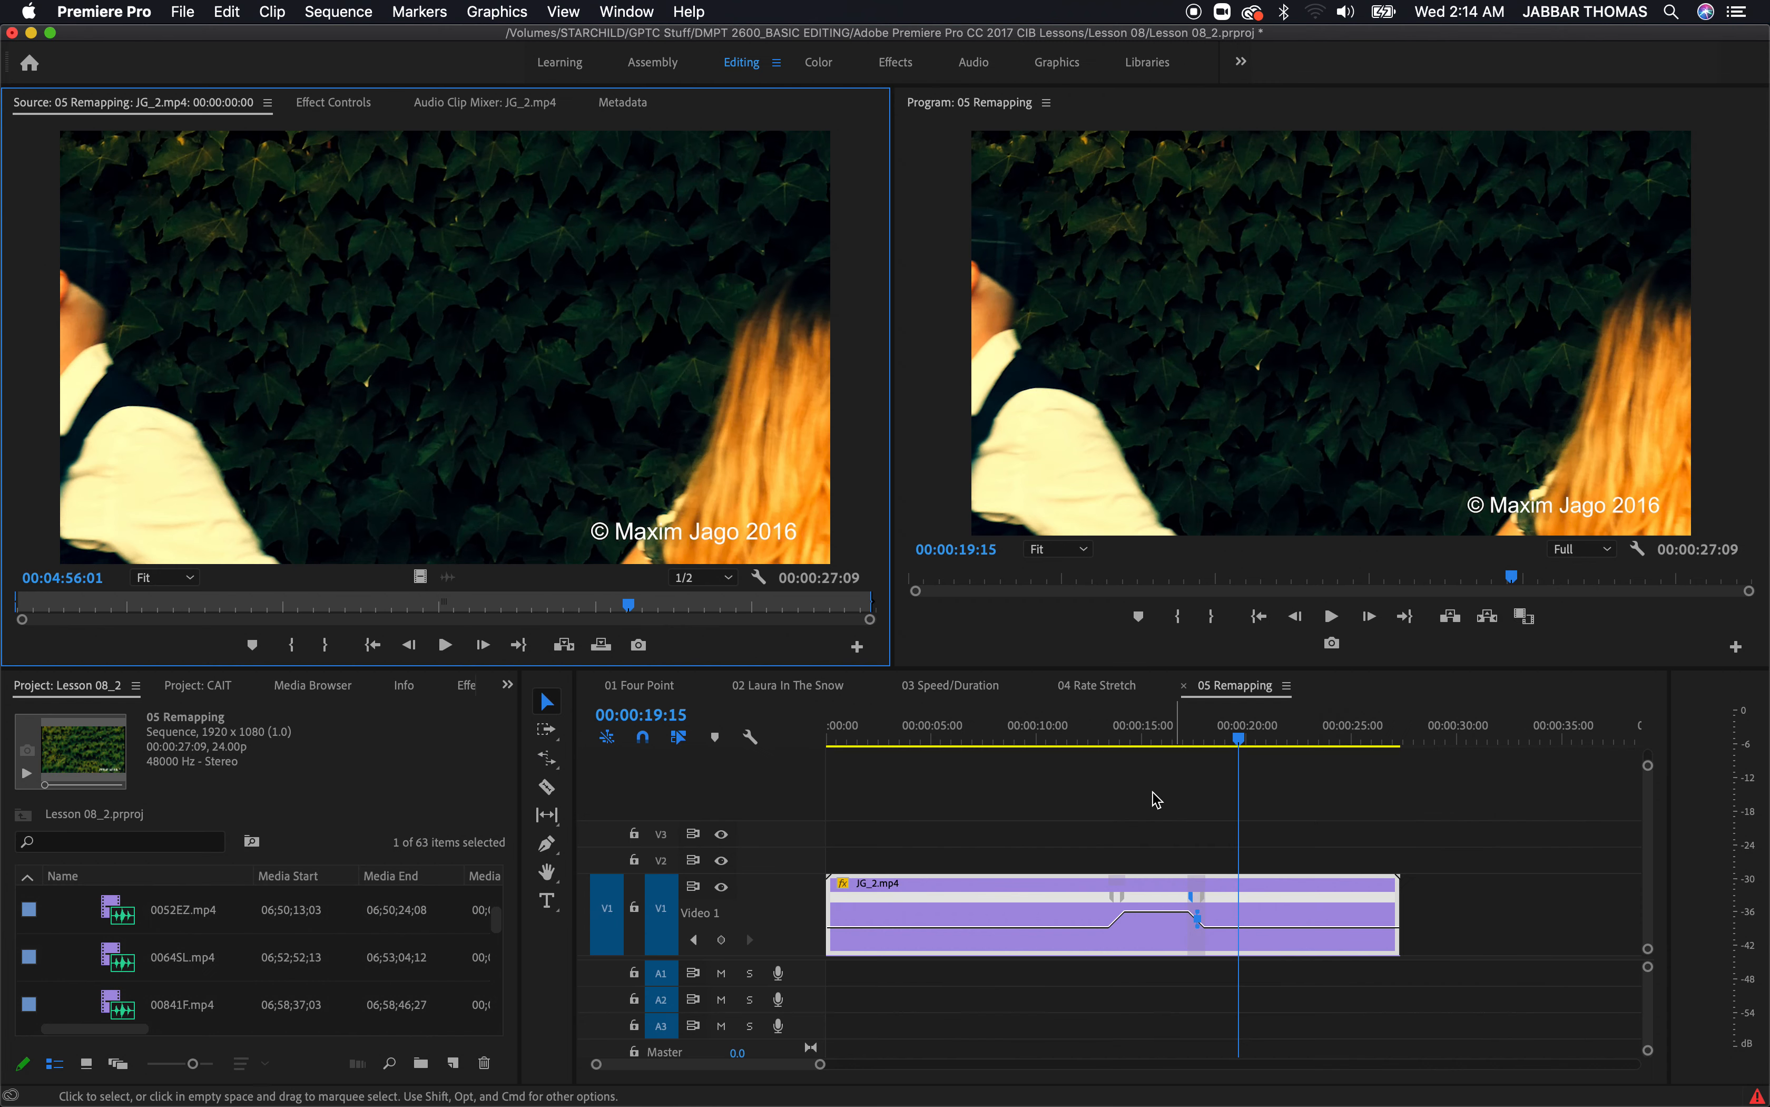
Play the clip through both new speed ramps, starting shortly before the first one
click(1069, 741)
key(space)
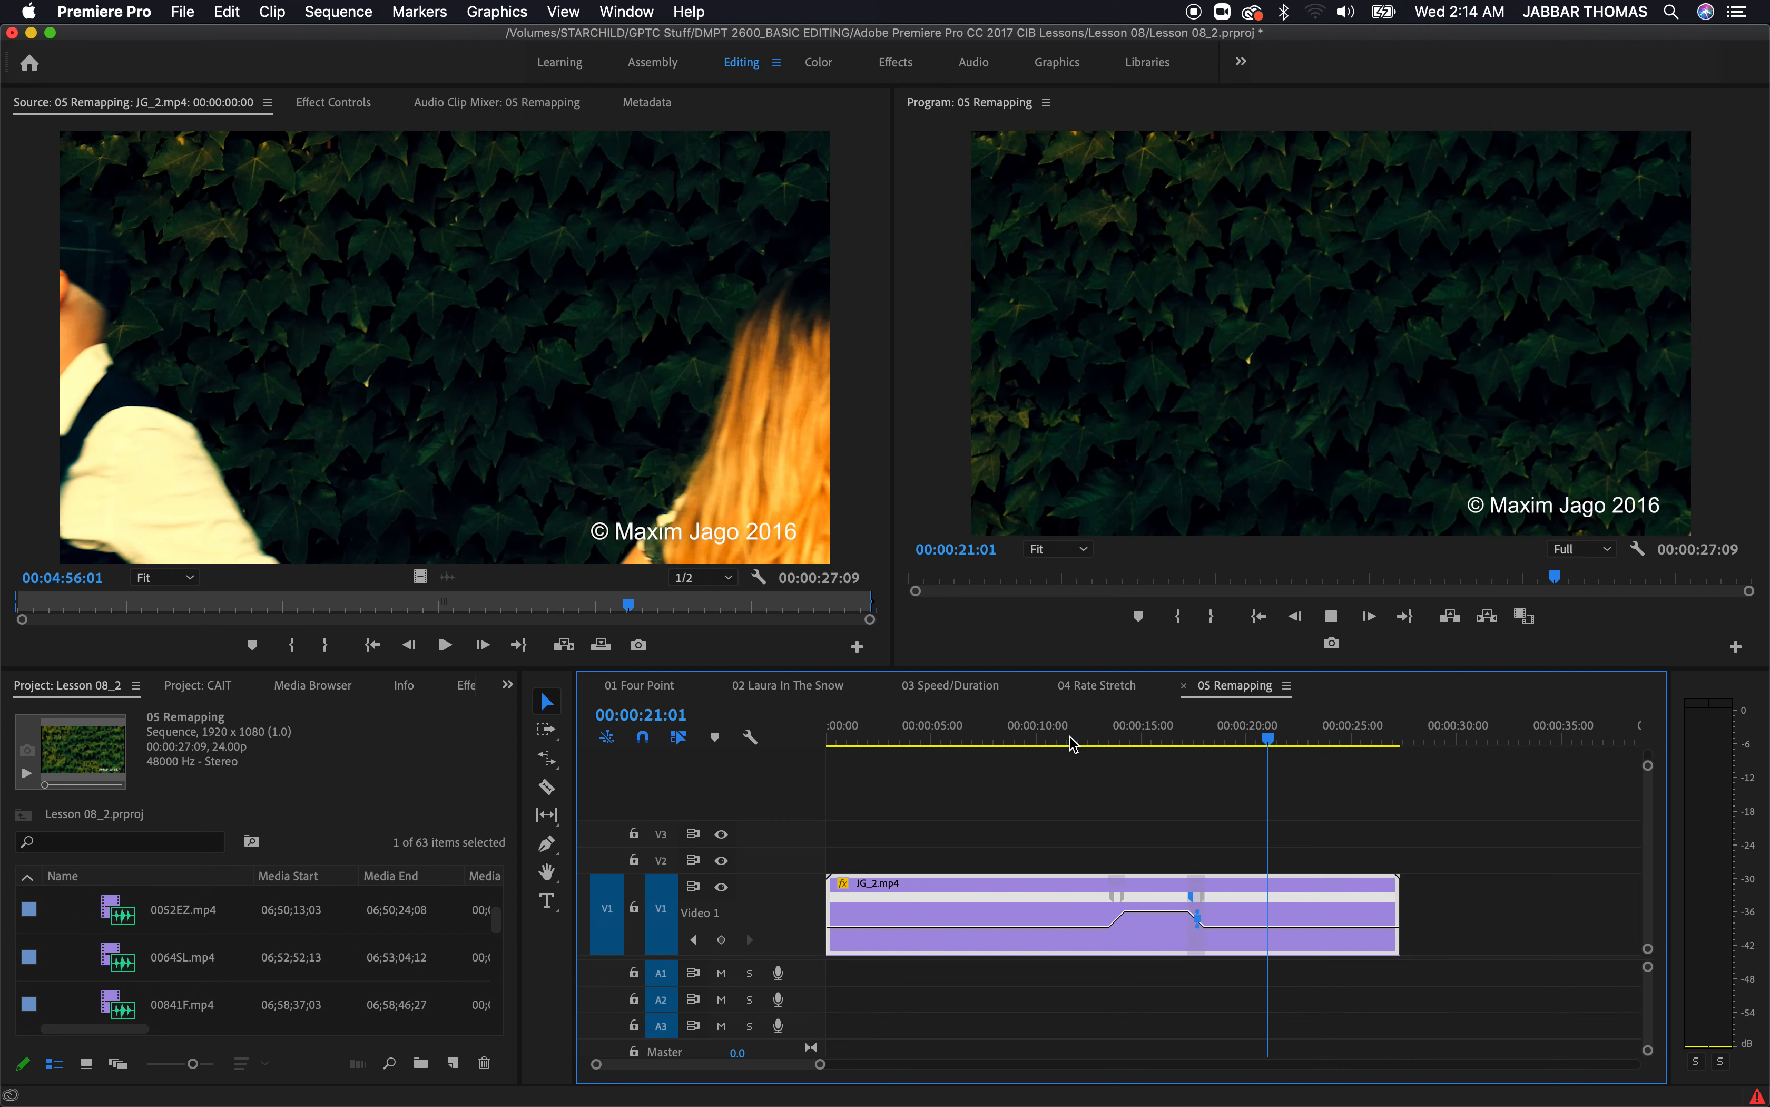
key(space)
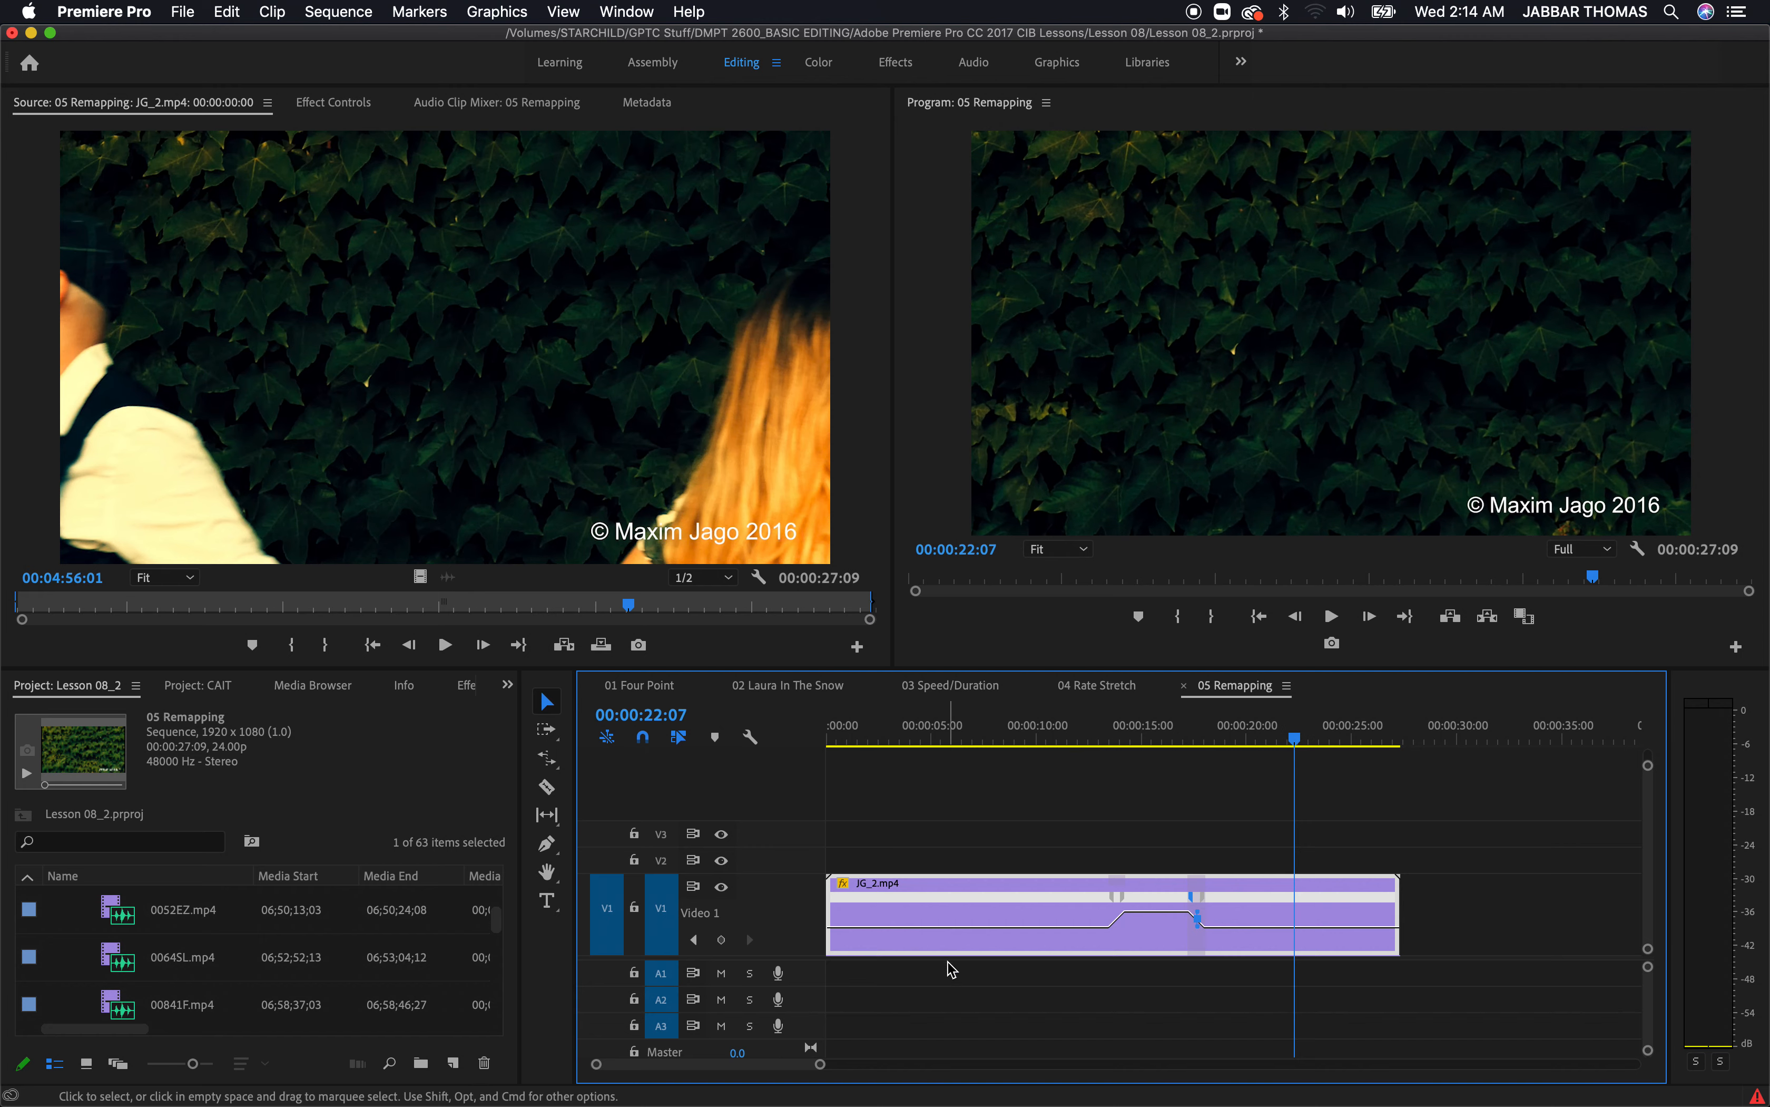
Add speed keyframes at about 4.5, 10, 20 and 23 seconds, and lower the speed between the first two to 28%
super+click(921, 927)
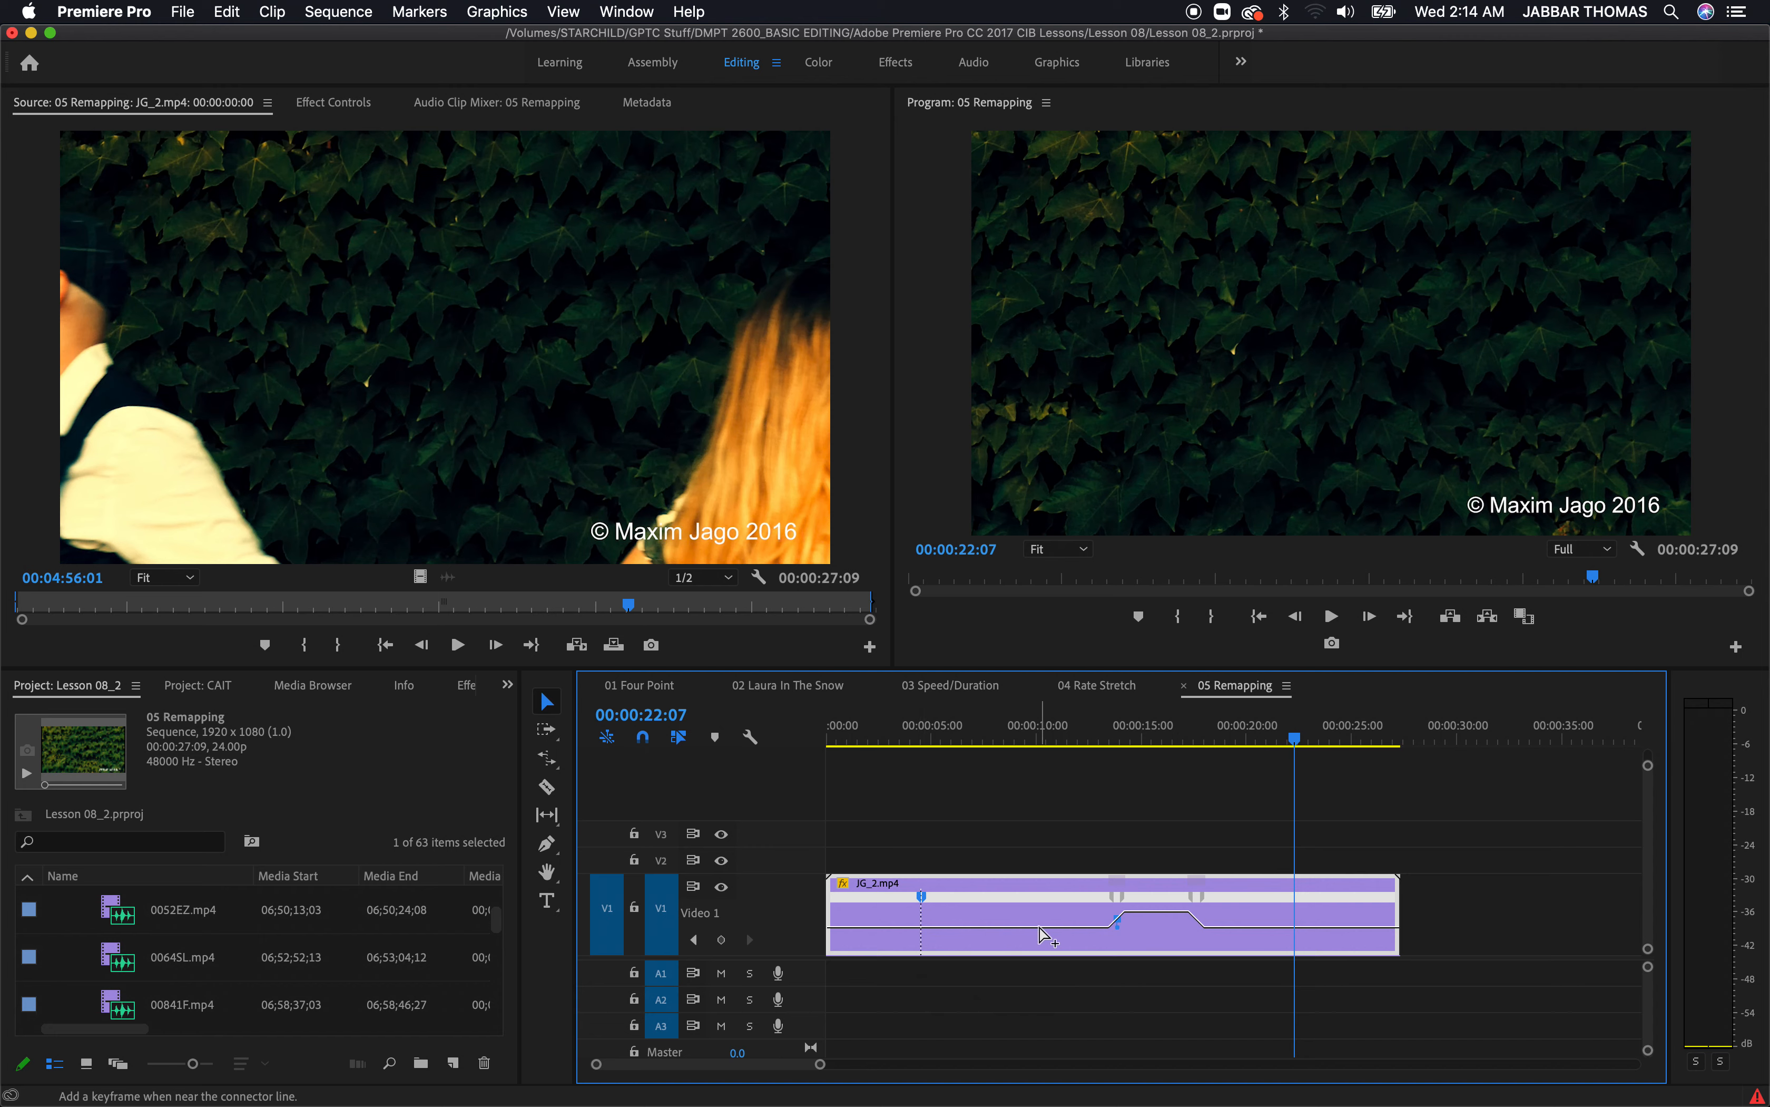
super+click(1249, 928)
click(960, 926)
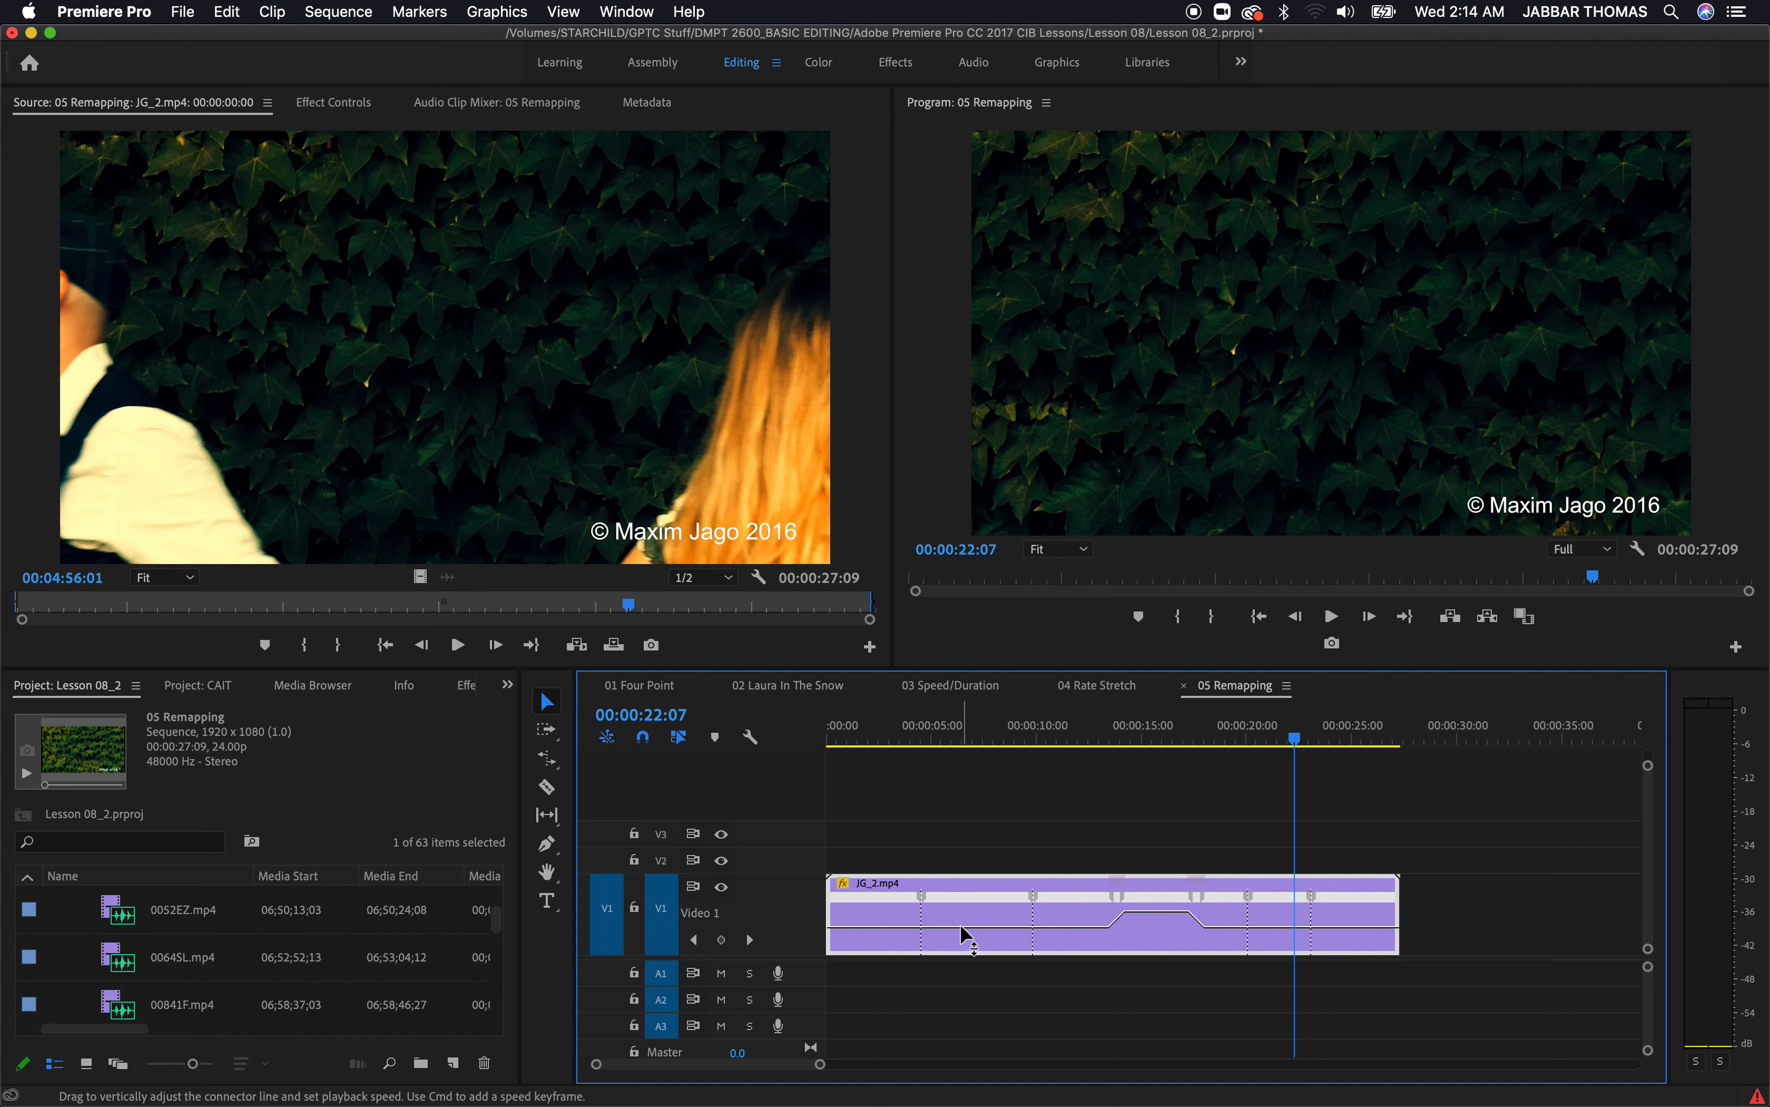
drag(960, 922, 960, 933)
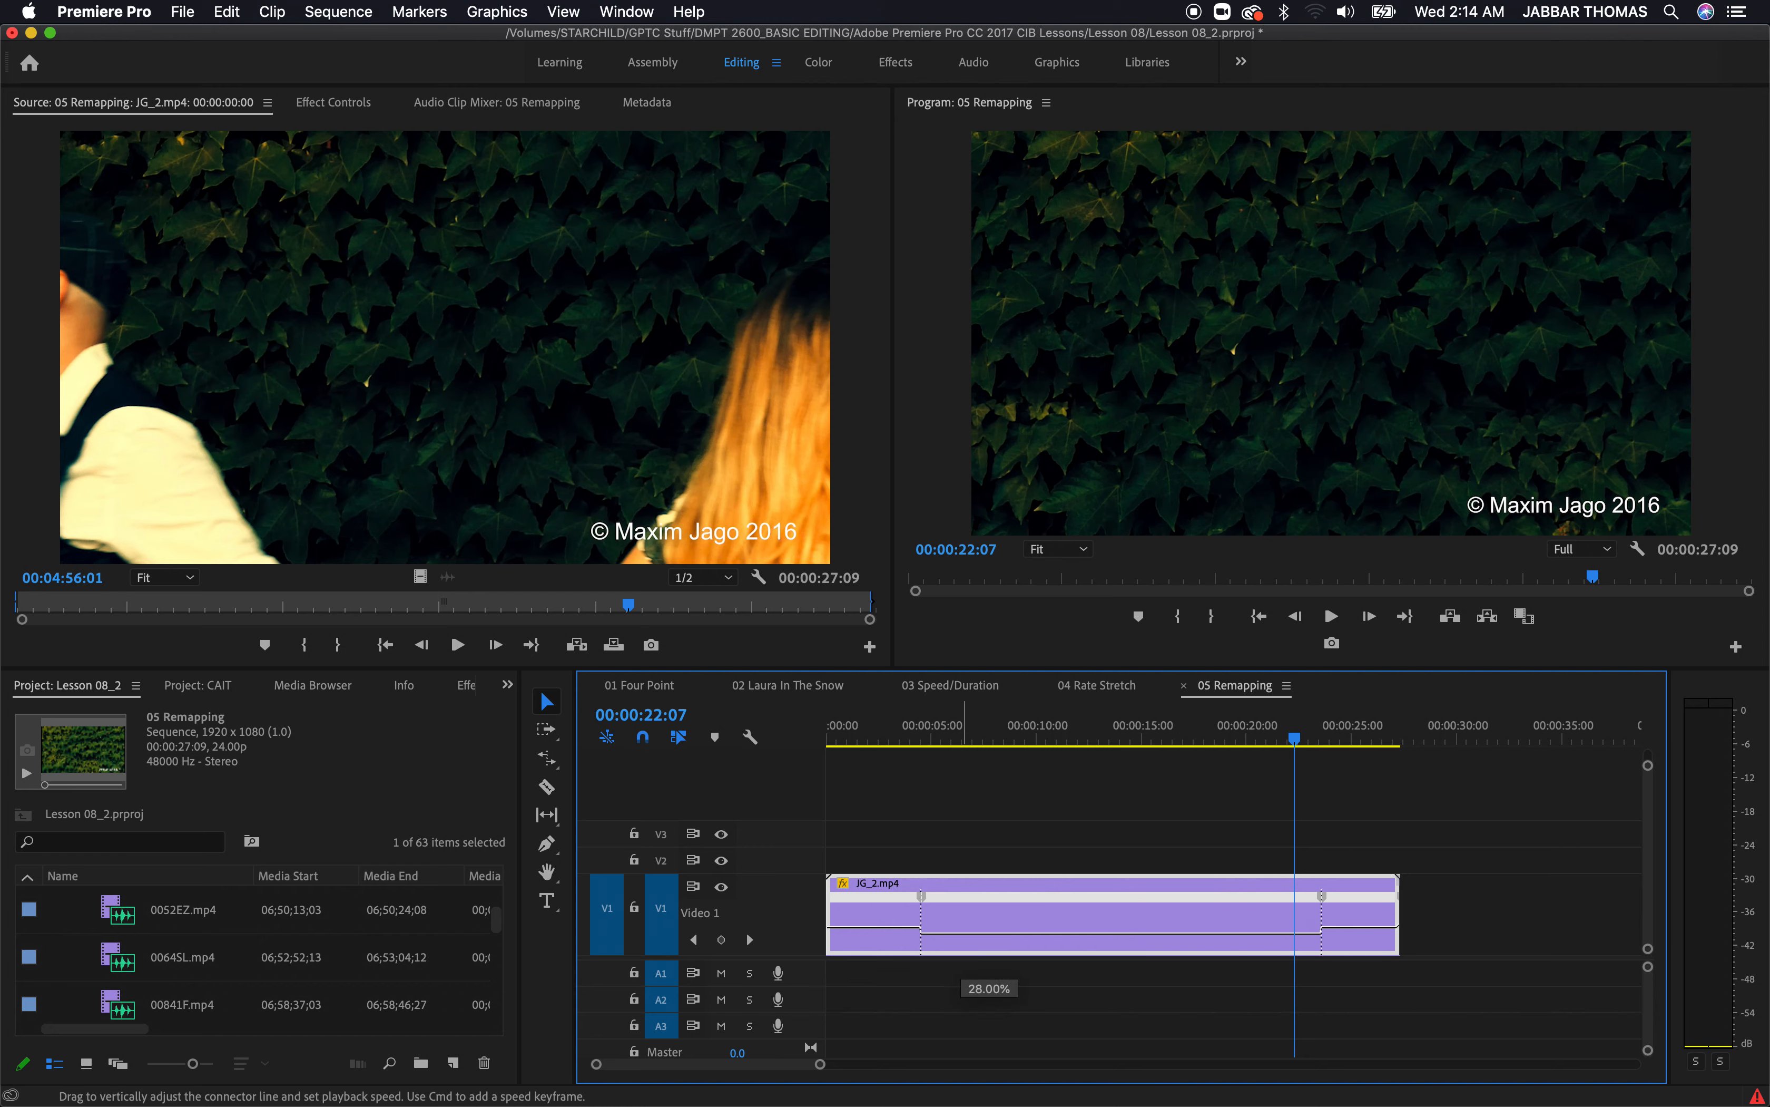
drag(960, 935, 962, 941)
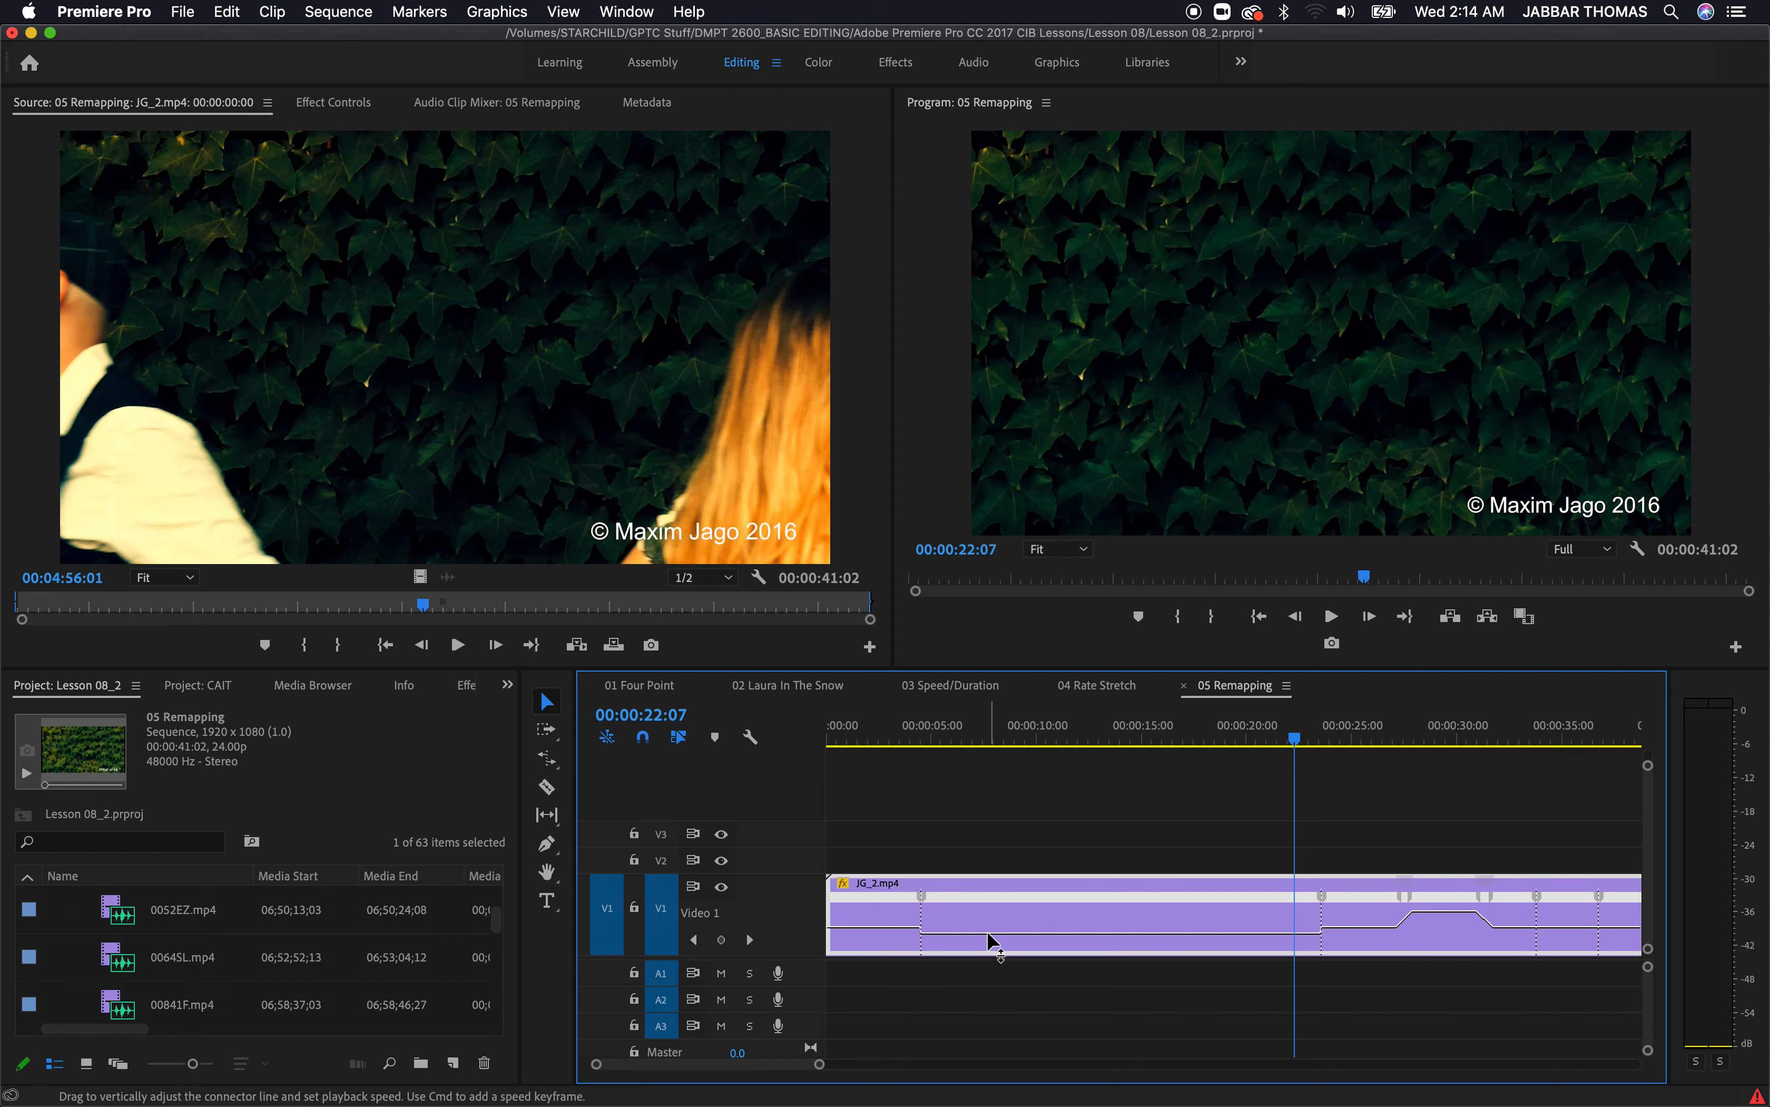
Raise the clip's speed between the last two speed keyframes near its end
mouse_move(987, 931)
scroll(1102, 996, right, 10)
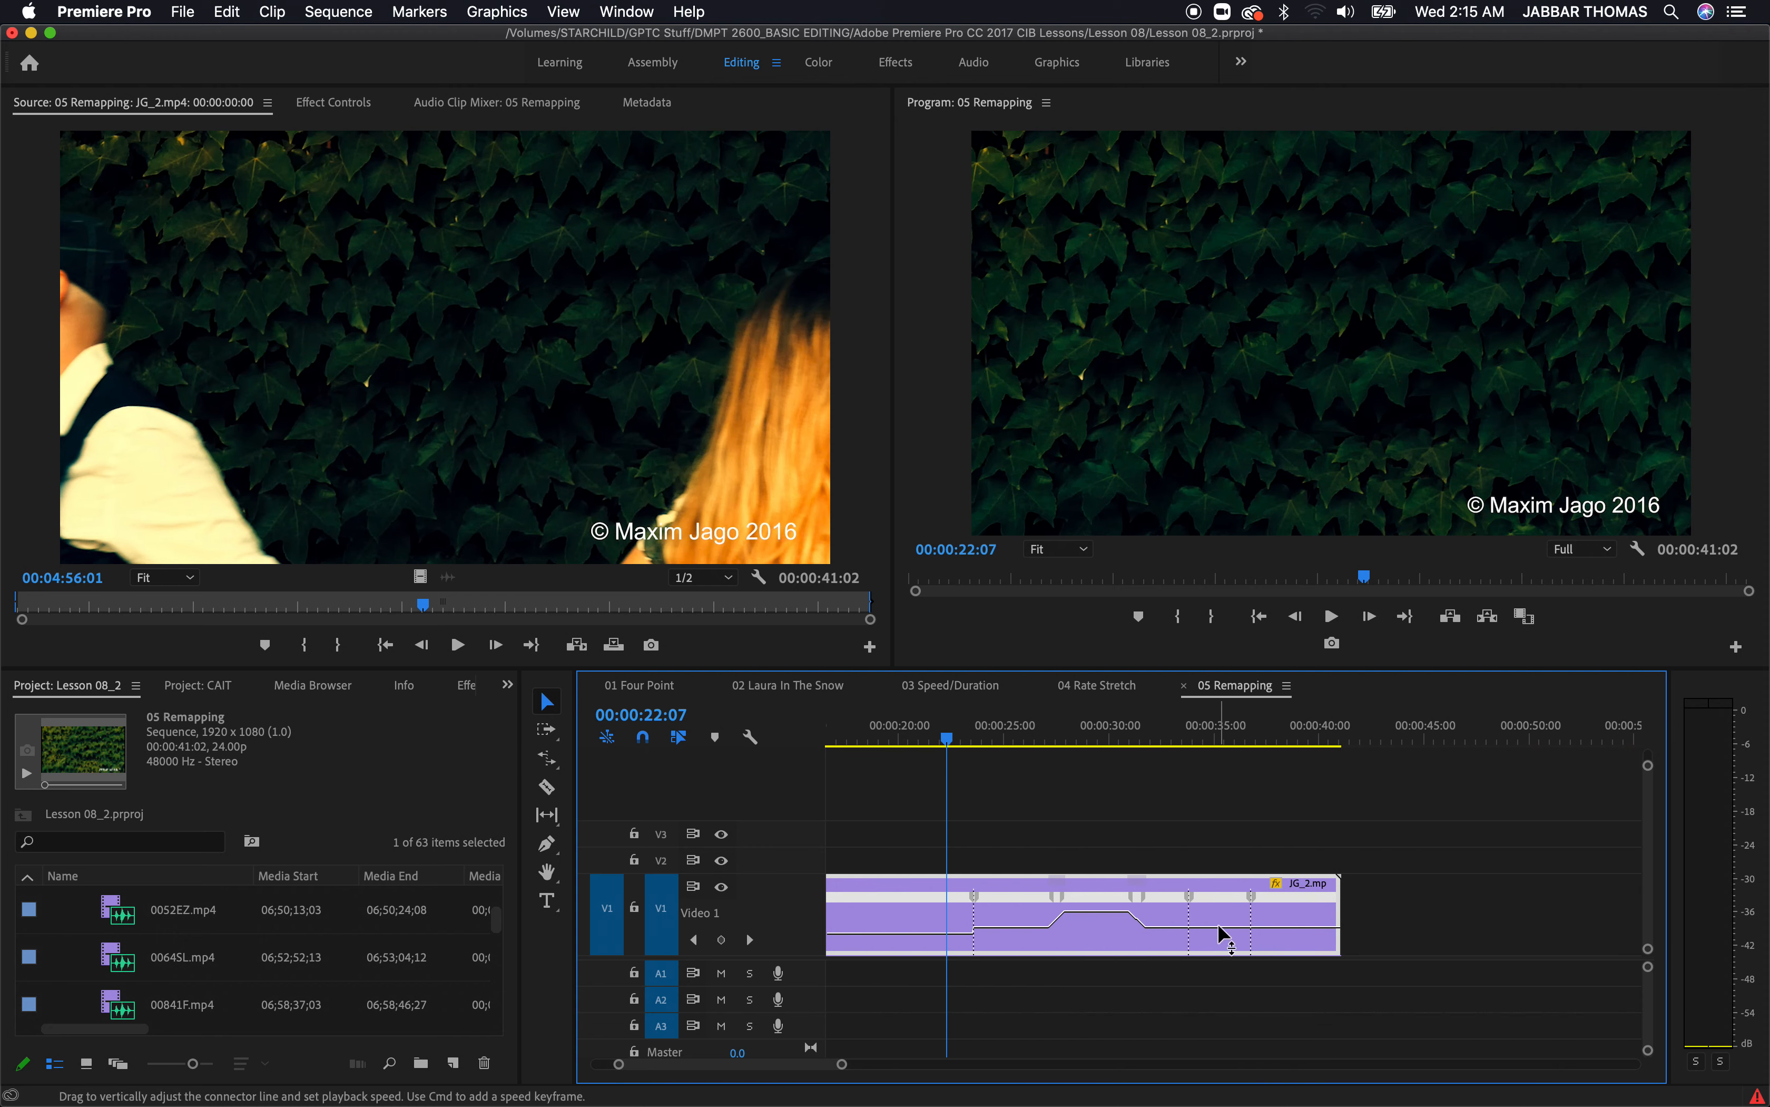
drag(1220, 933, 1221, 913)
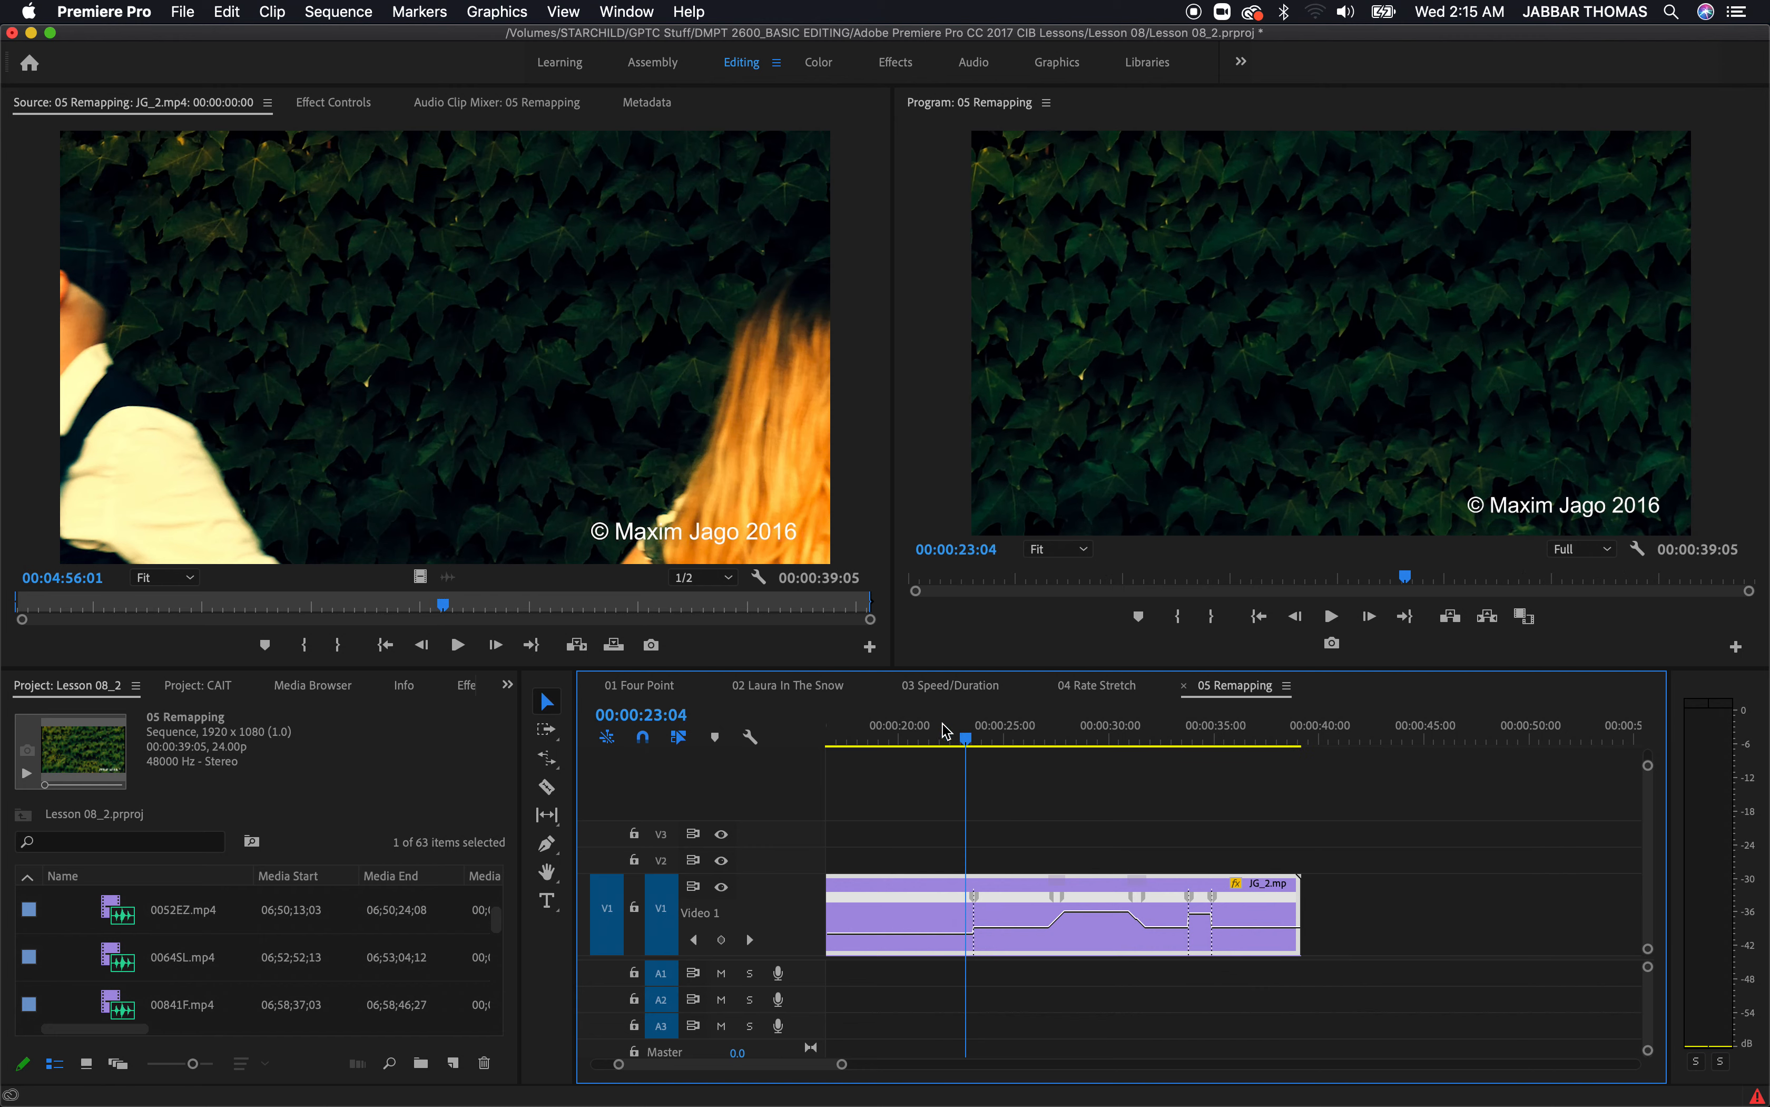
click(902, 732)
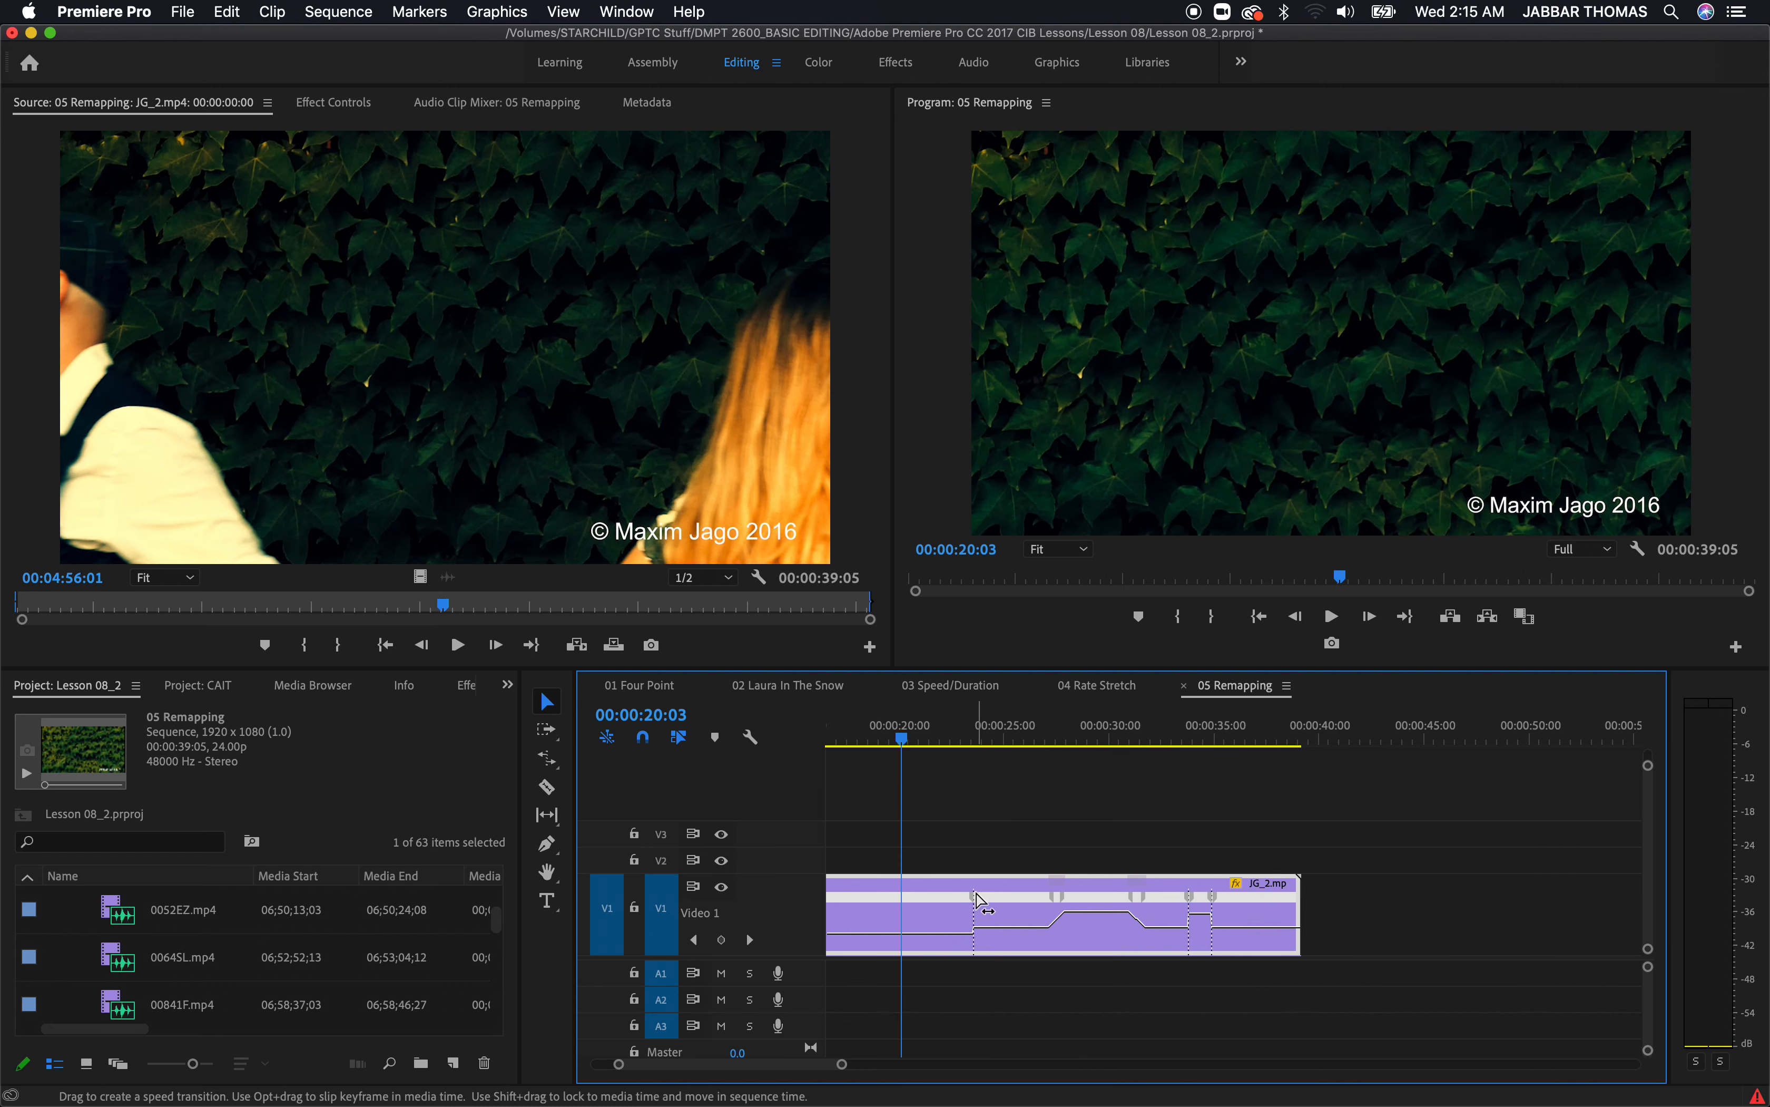
drag(982, 900, 974, 896)
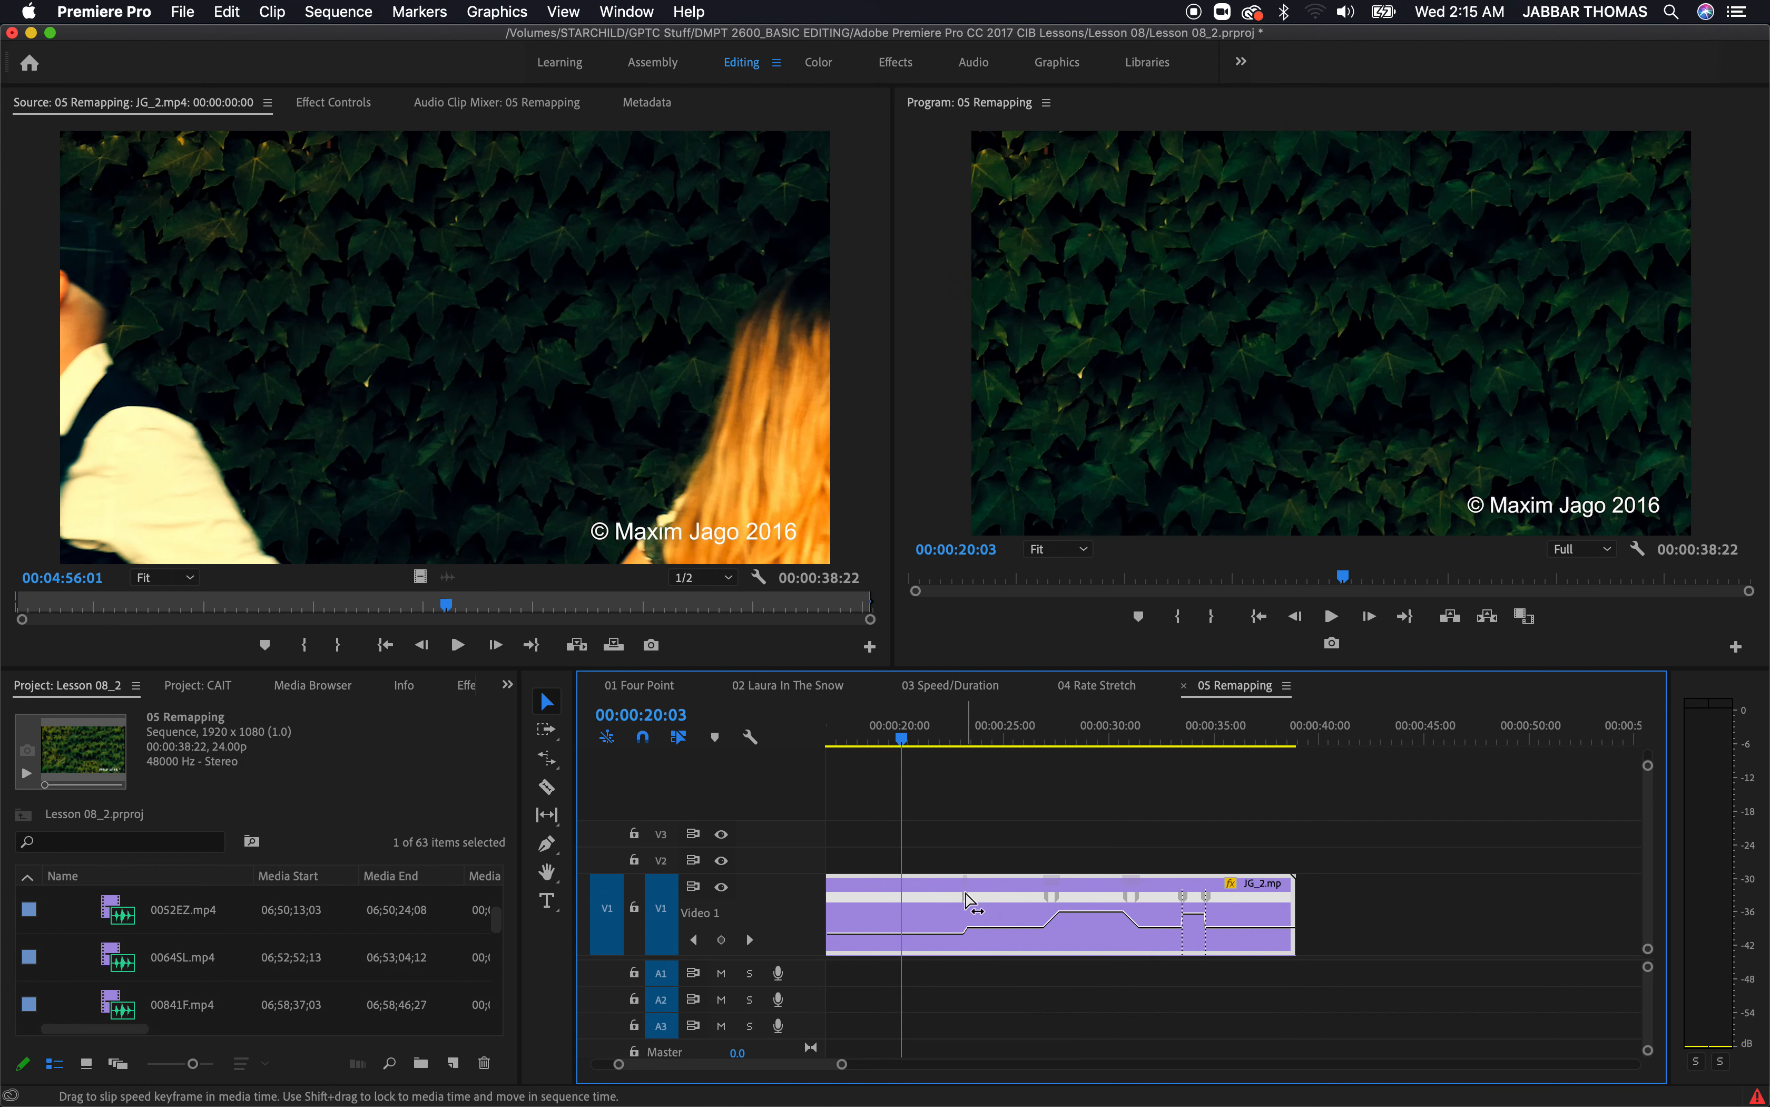
click(976, 905)
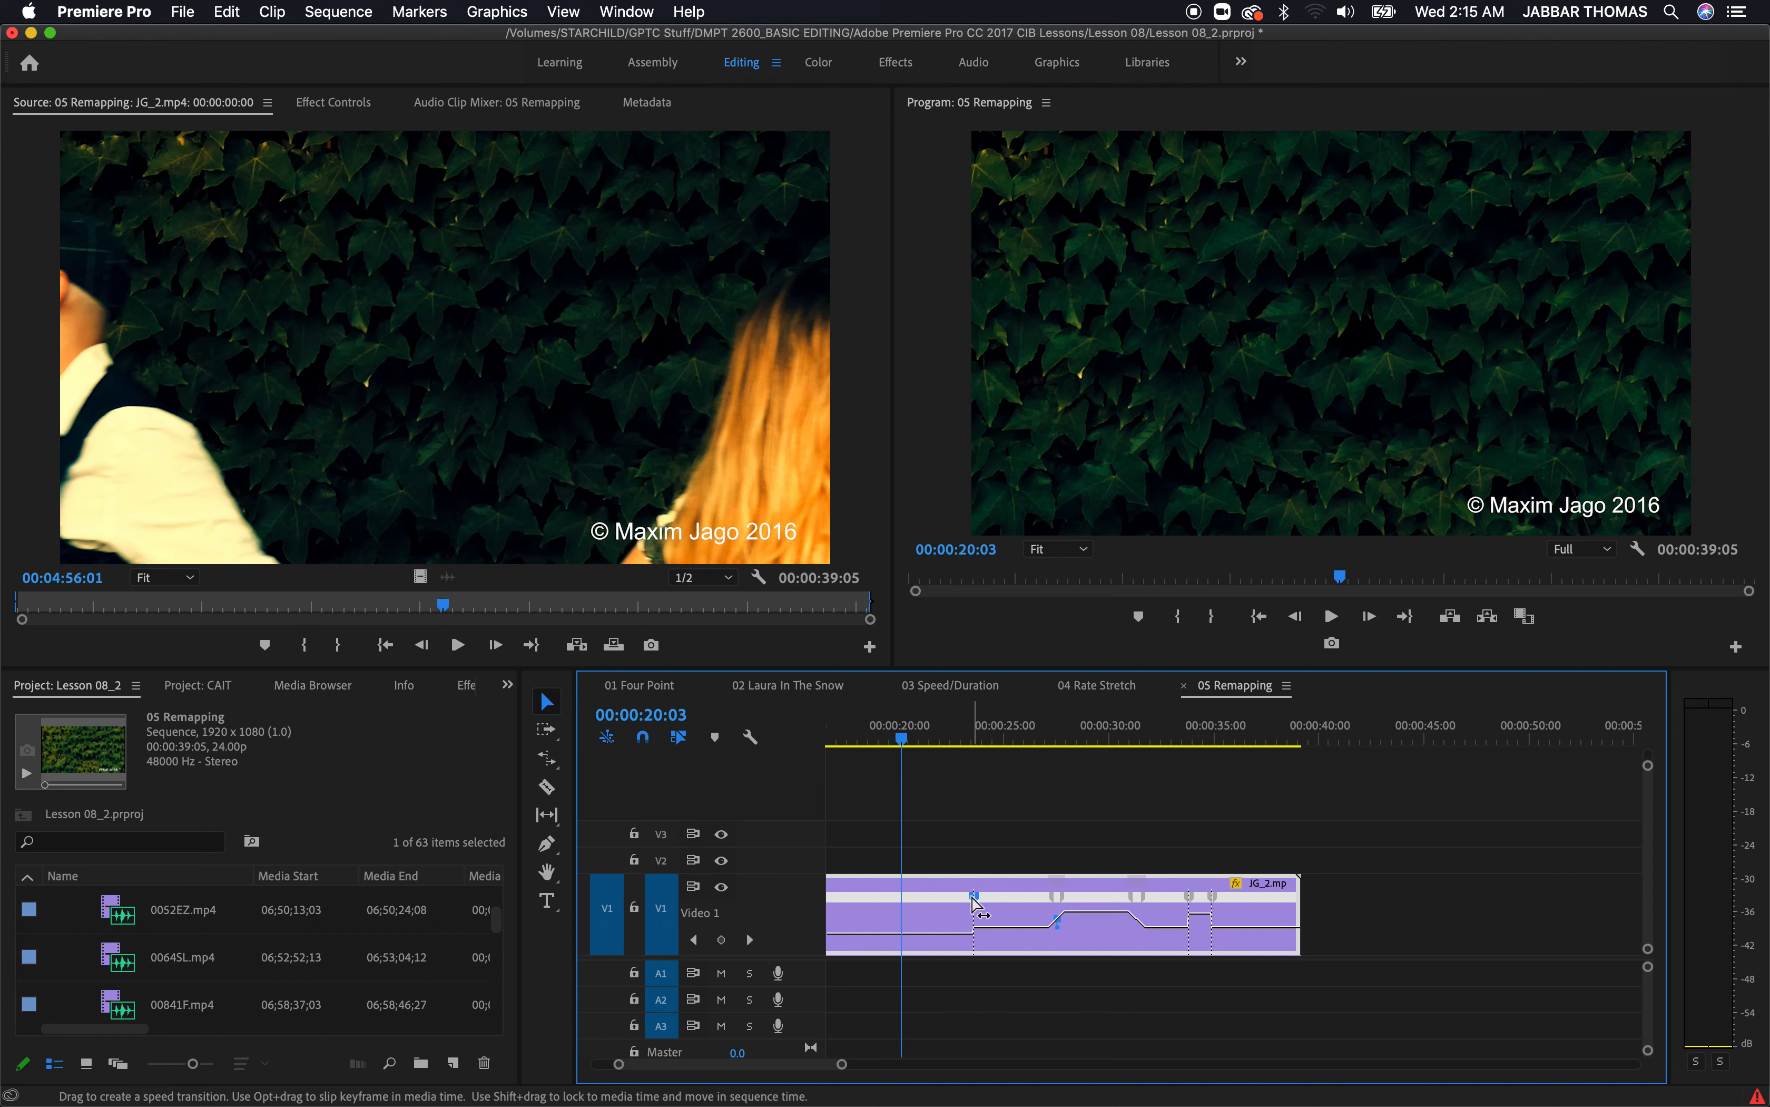
click(974, 903)
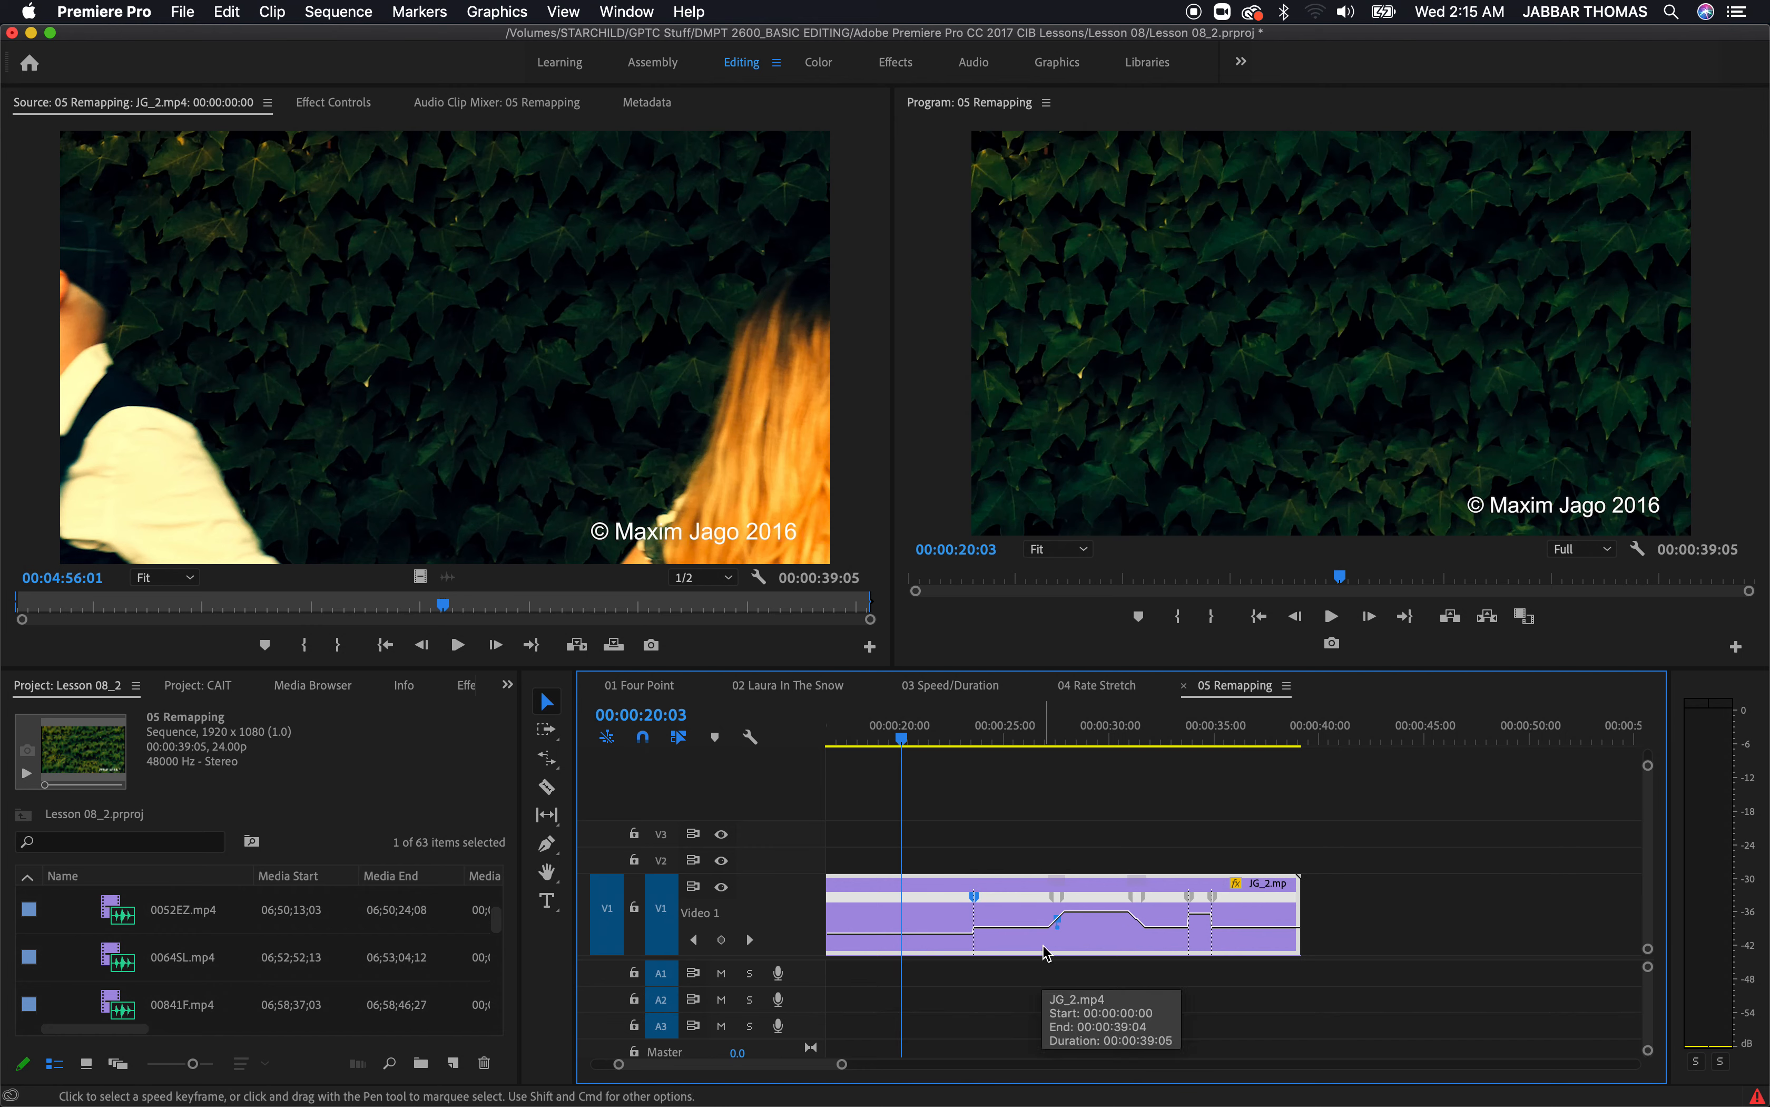
Split the keyframes around the slow section and the last fast section to create gradual speed ramps at each change
key(backslash)
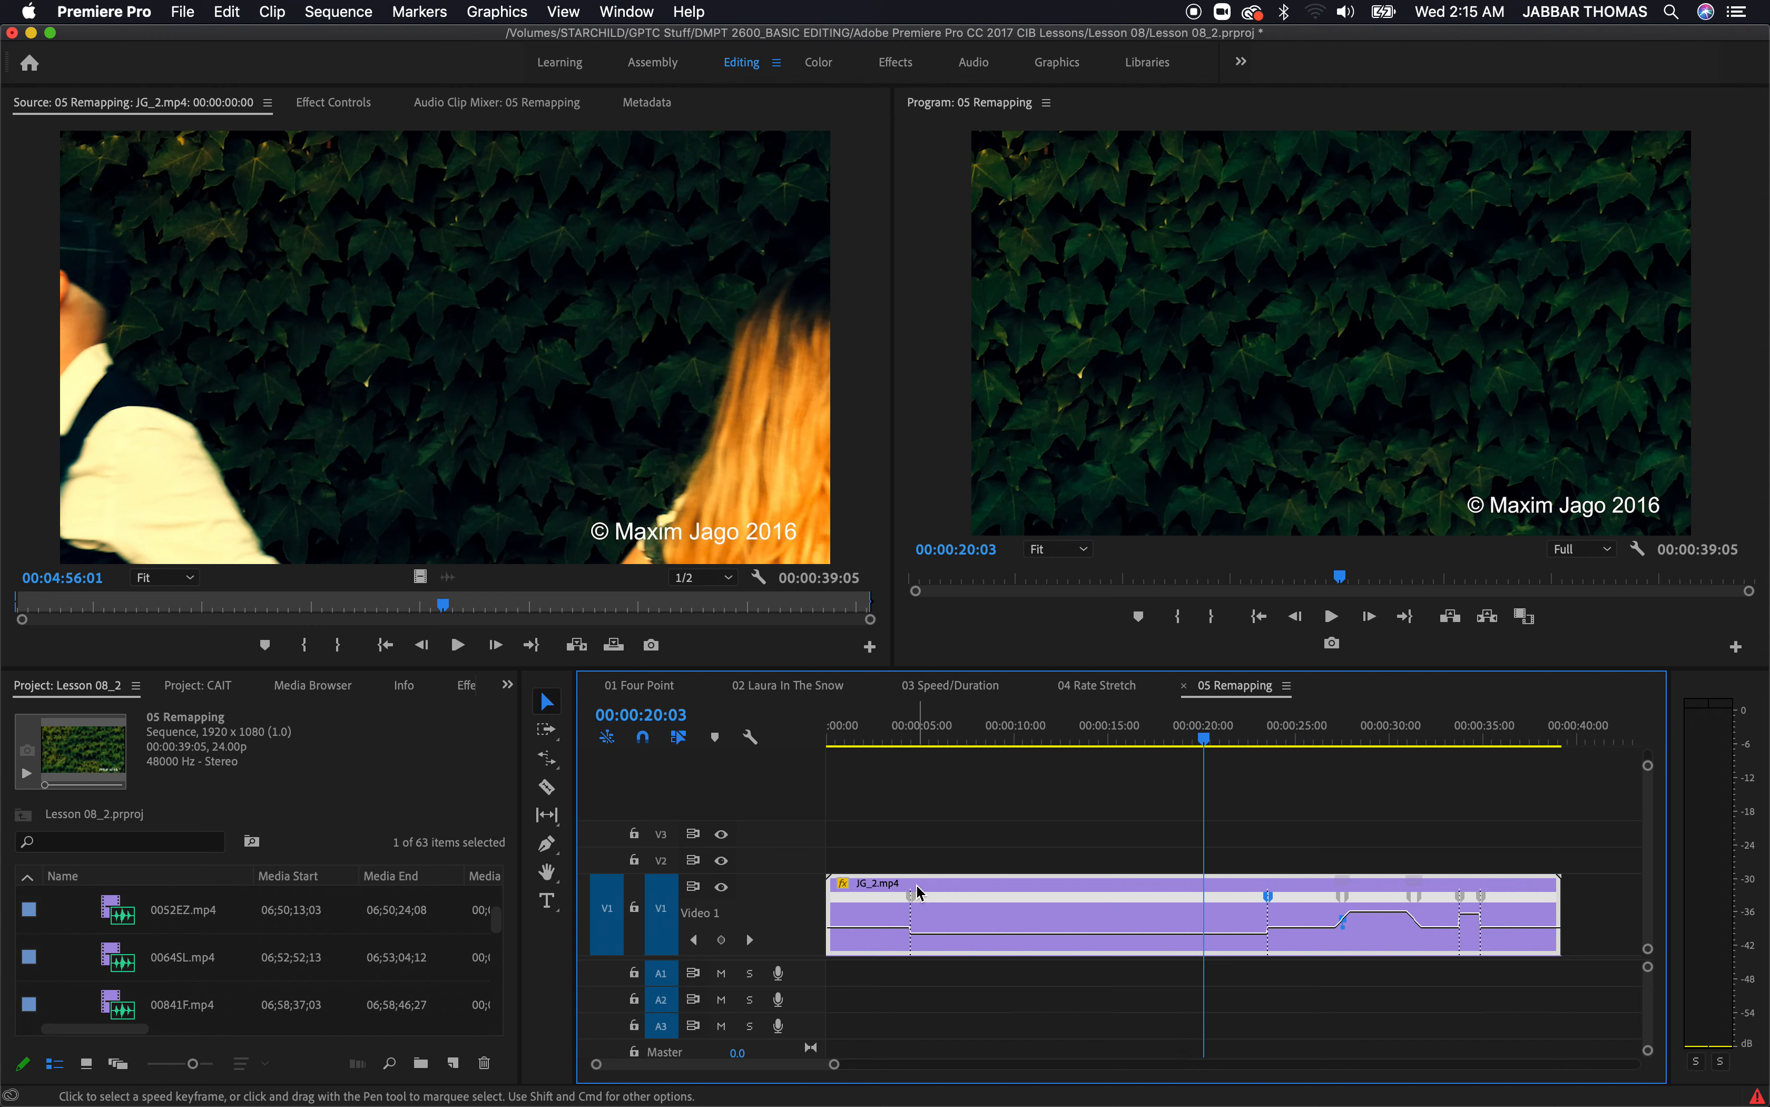
drag(918, 896, 874, 908)
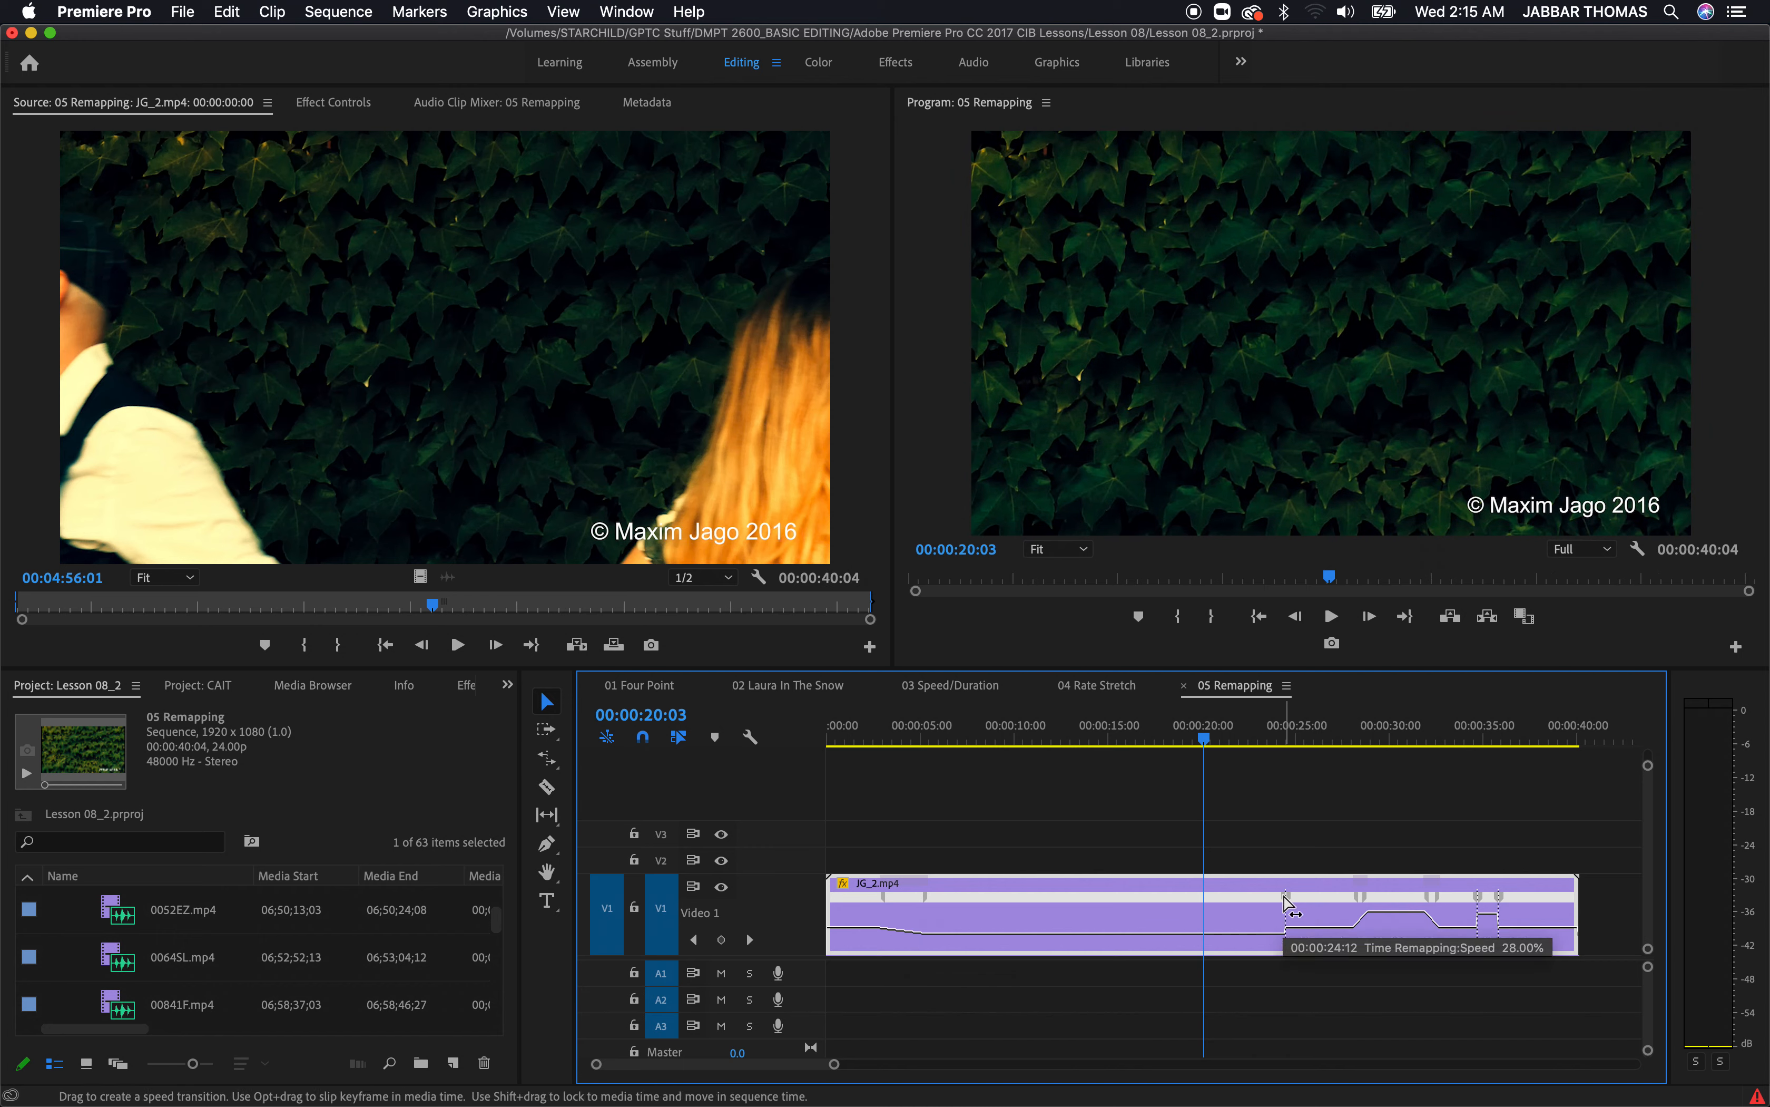
scroll(1347, 902, right, 4)
drag(1286, 898, 1377, 901)
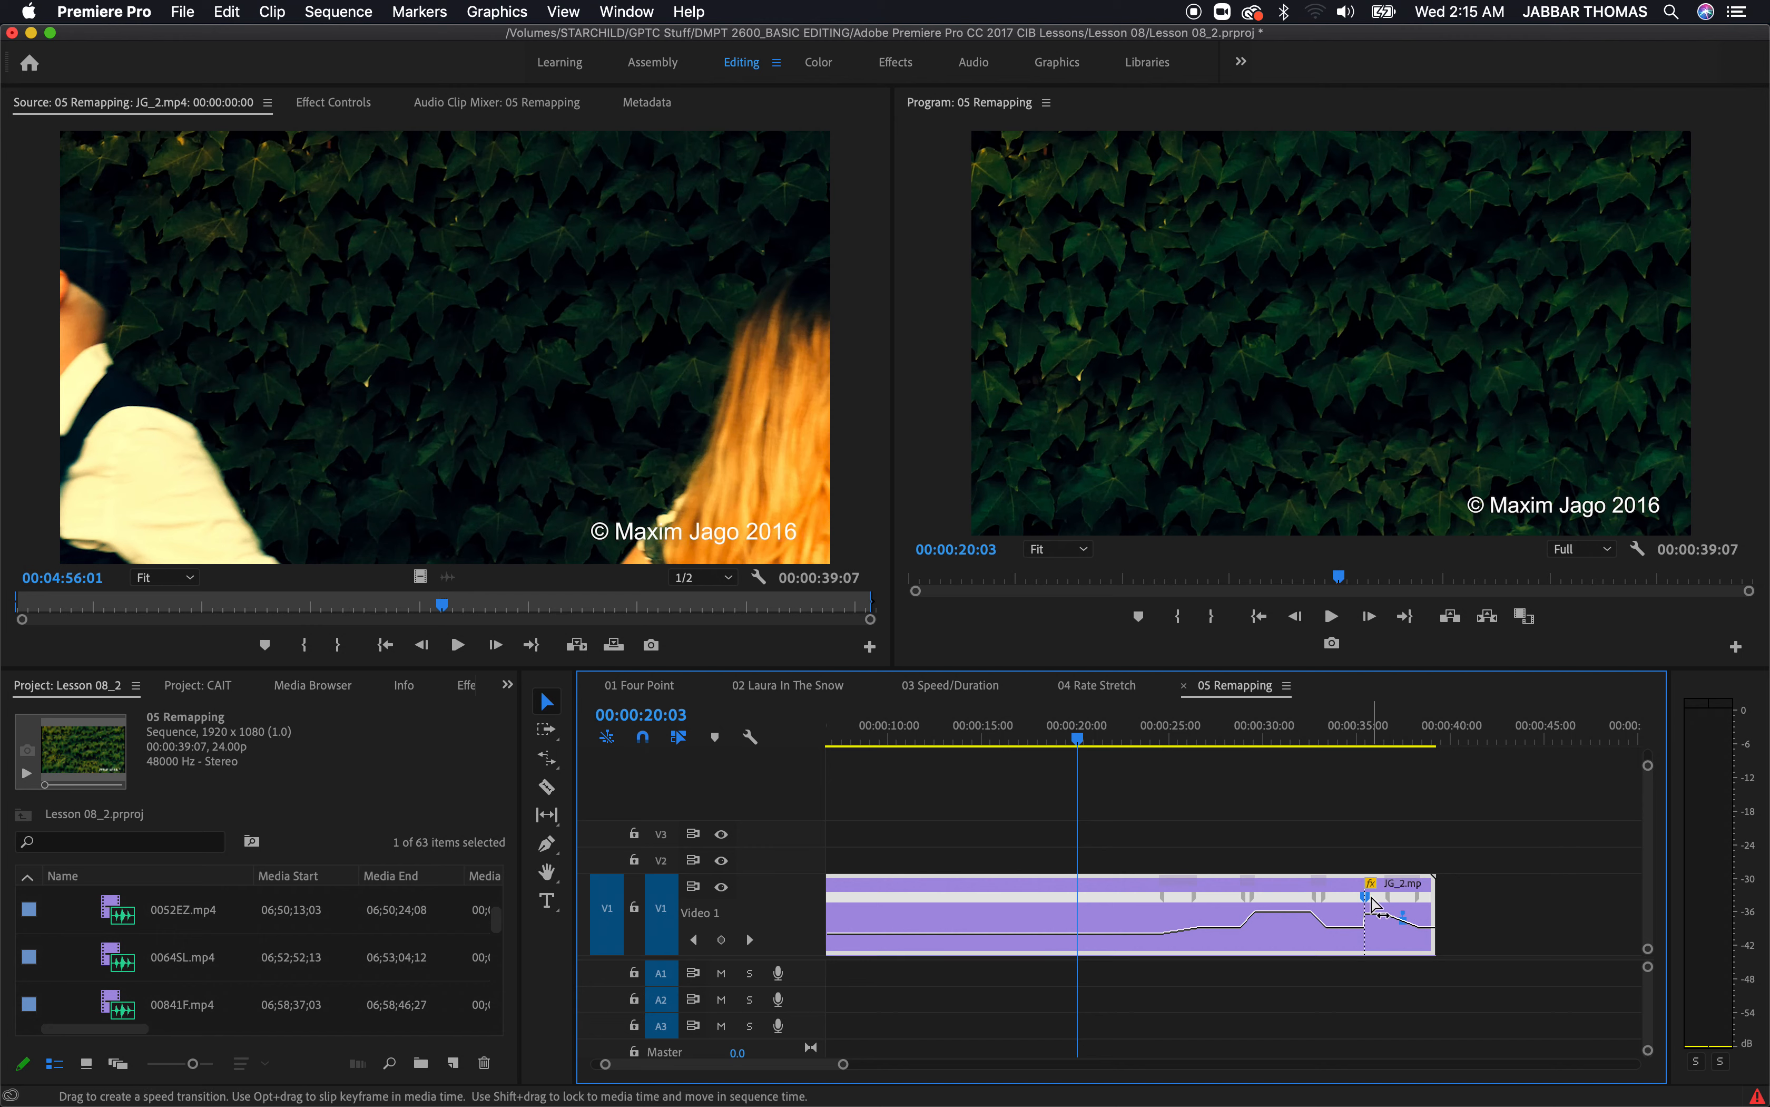
drag(1383, 905, 1375, 901)
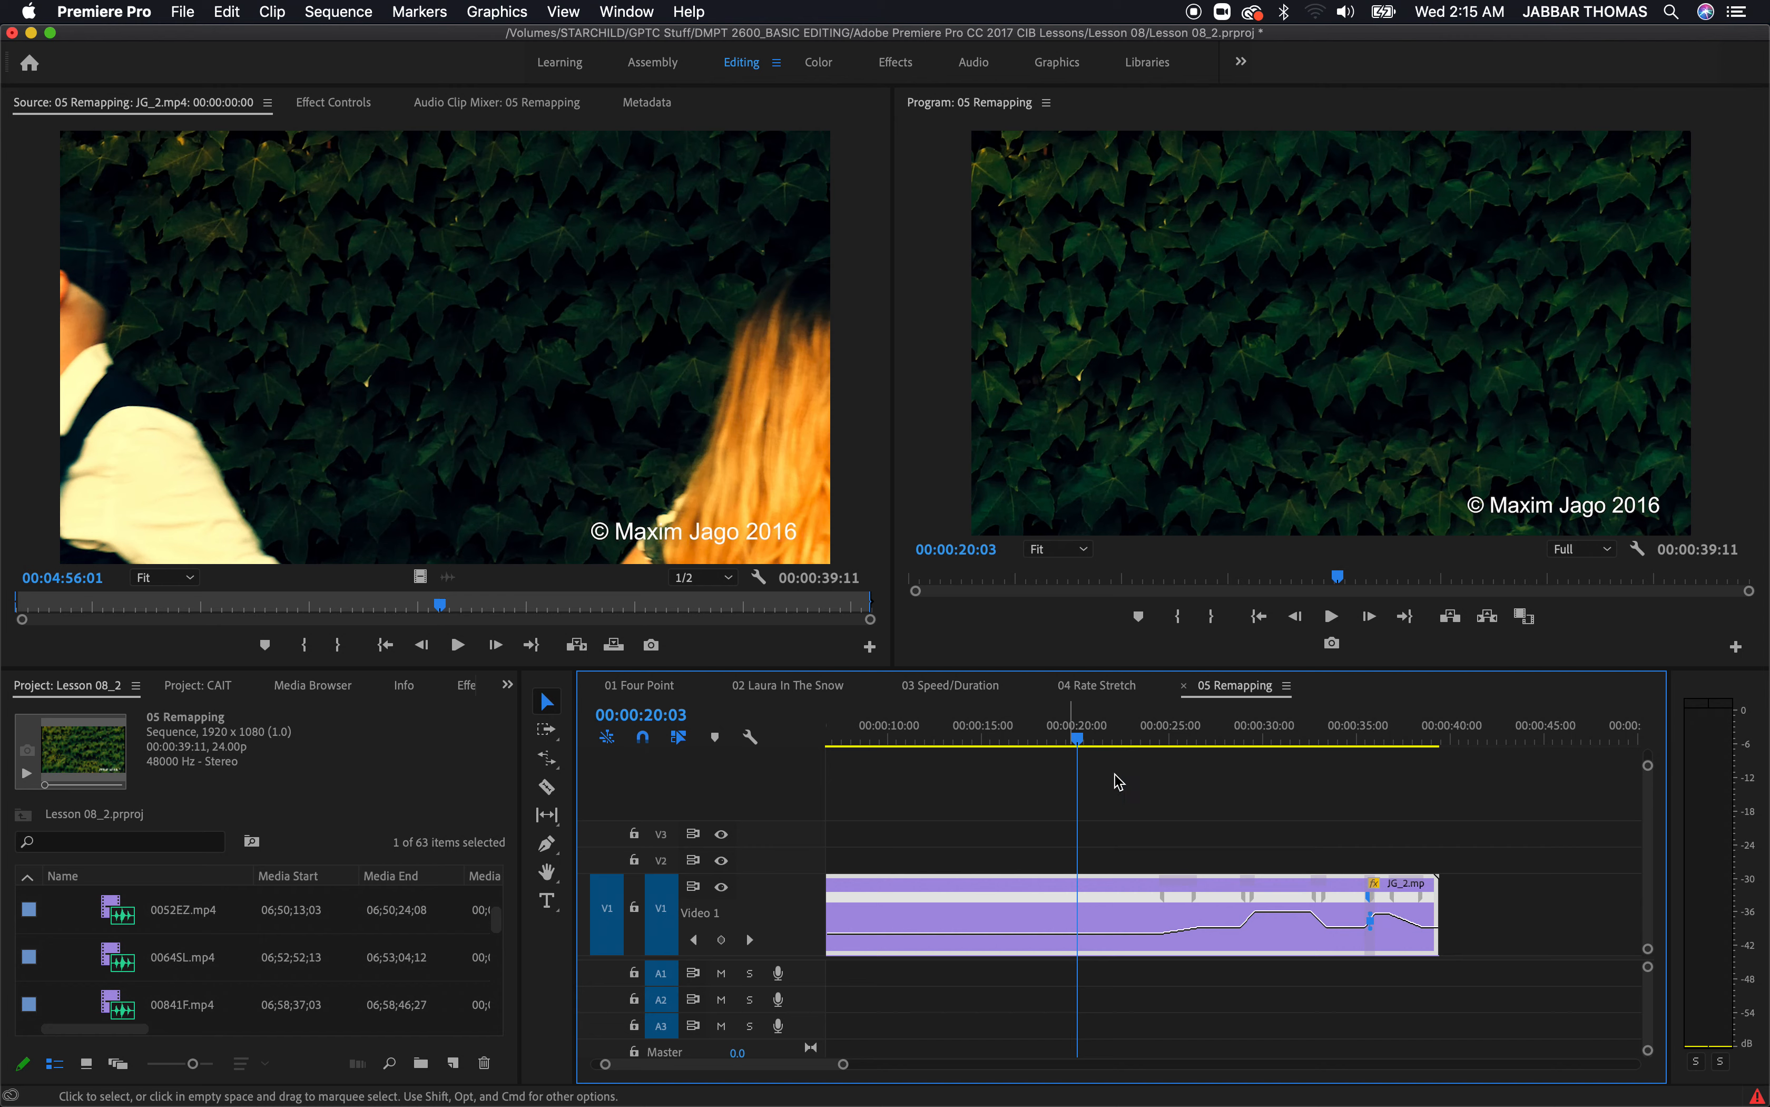
Play the whole remapped clip from 00:00:00:00 to its end to review all the speed ramps
drag(1421, 725, 380, 912)
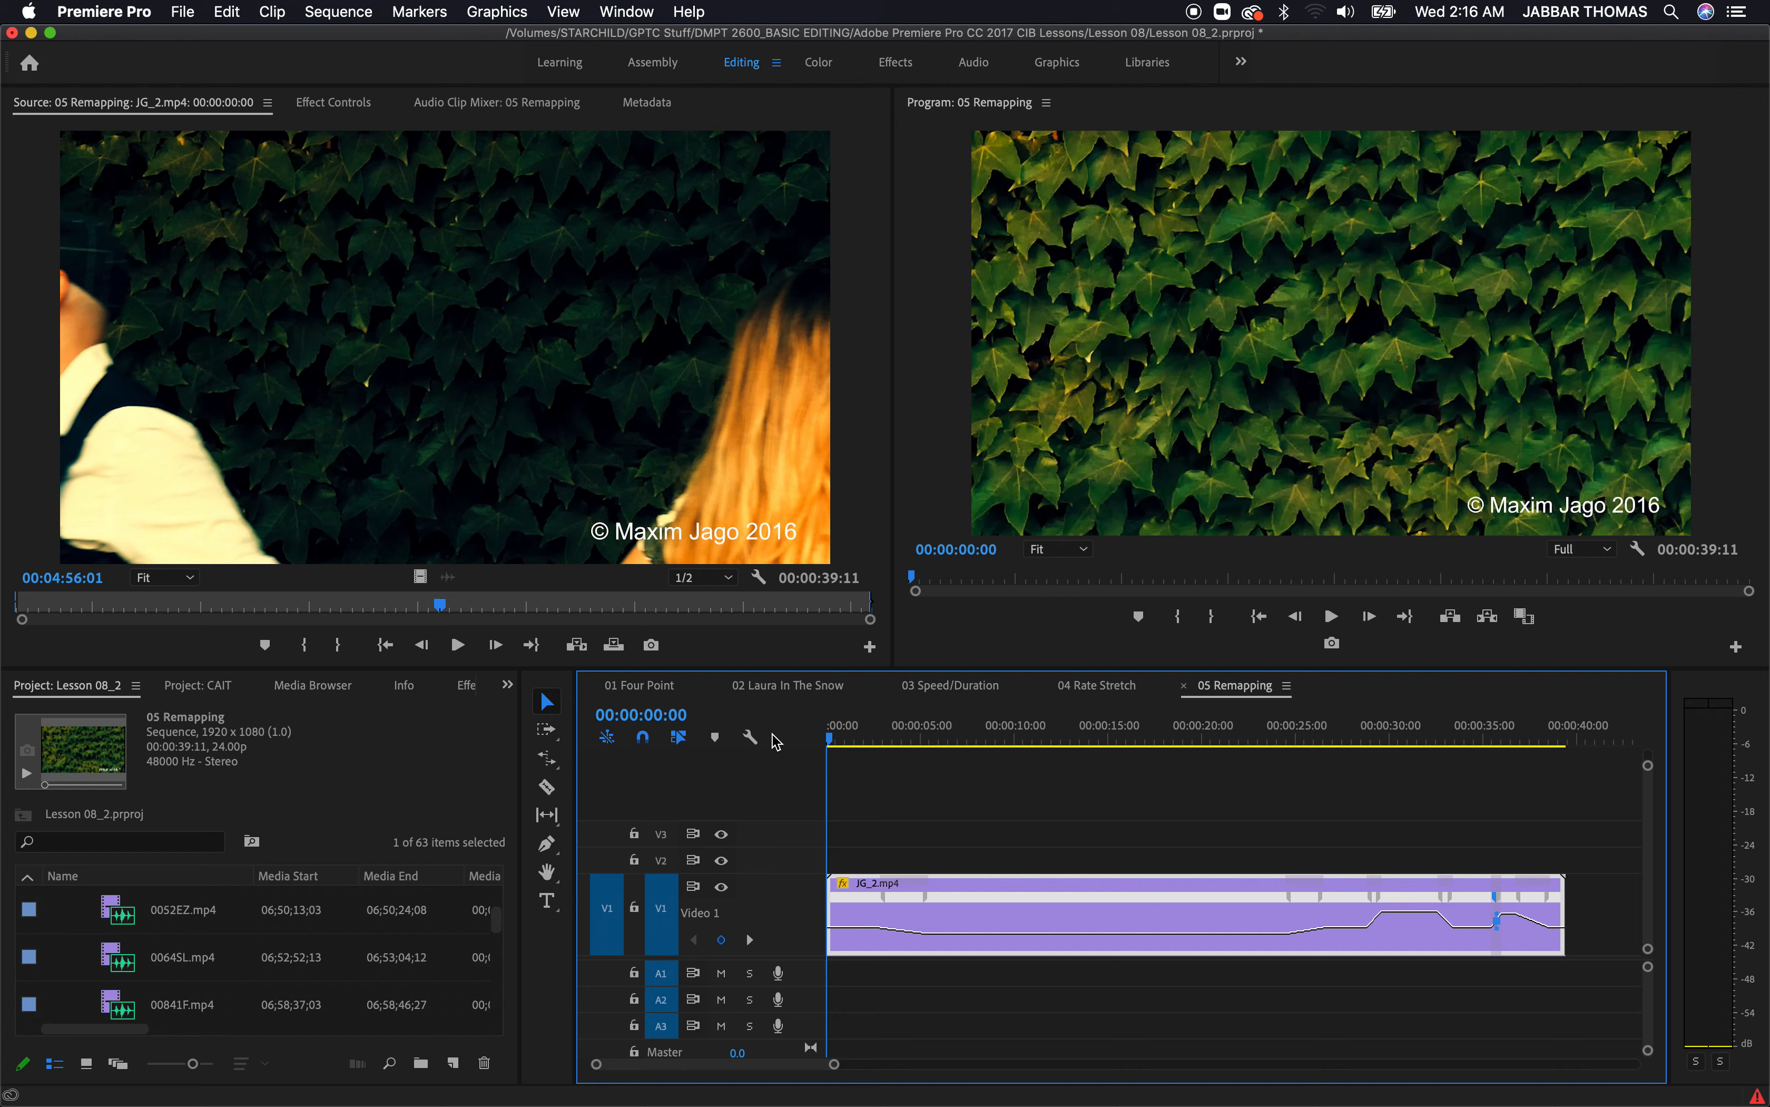
key(space)
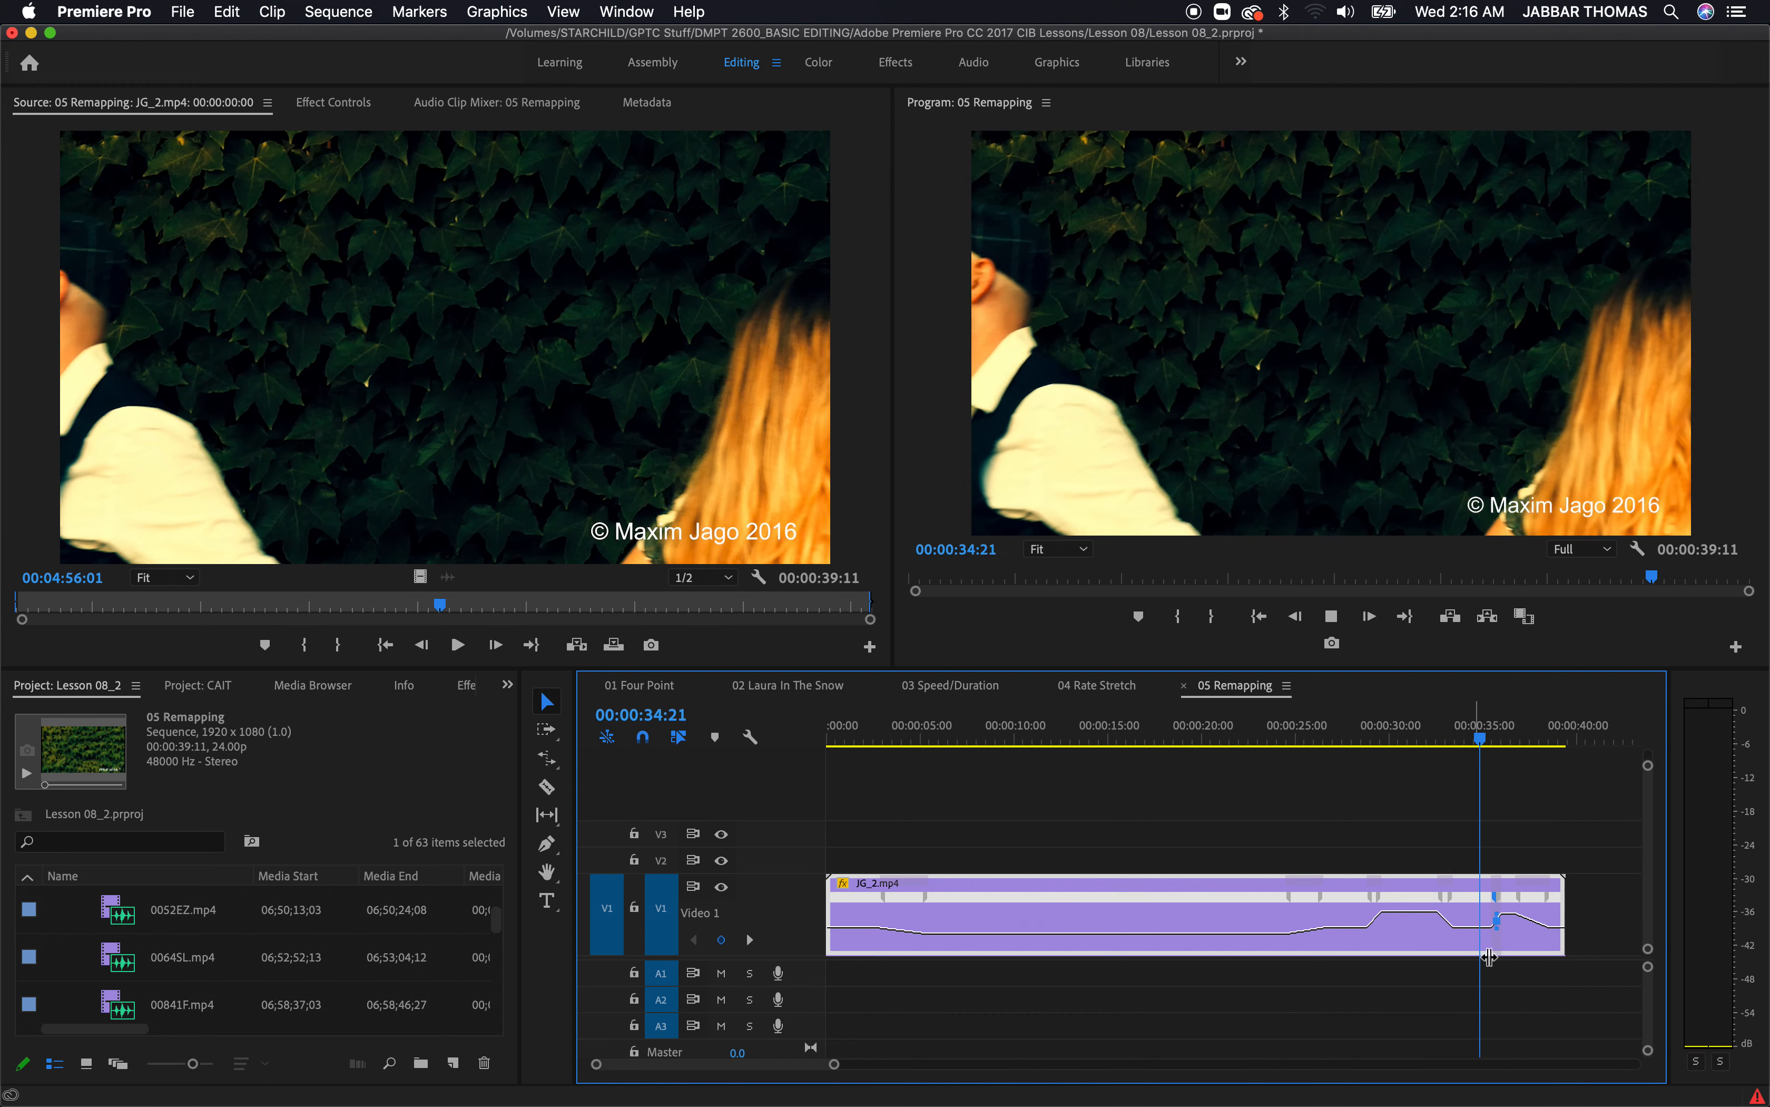
click(1492, 889)
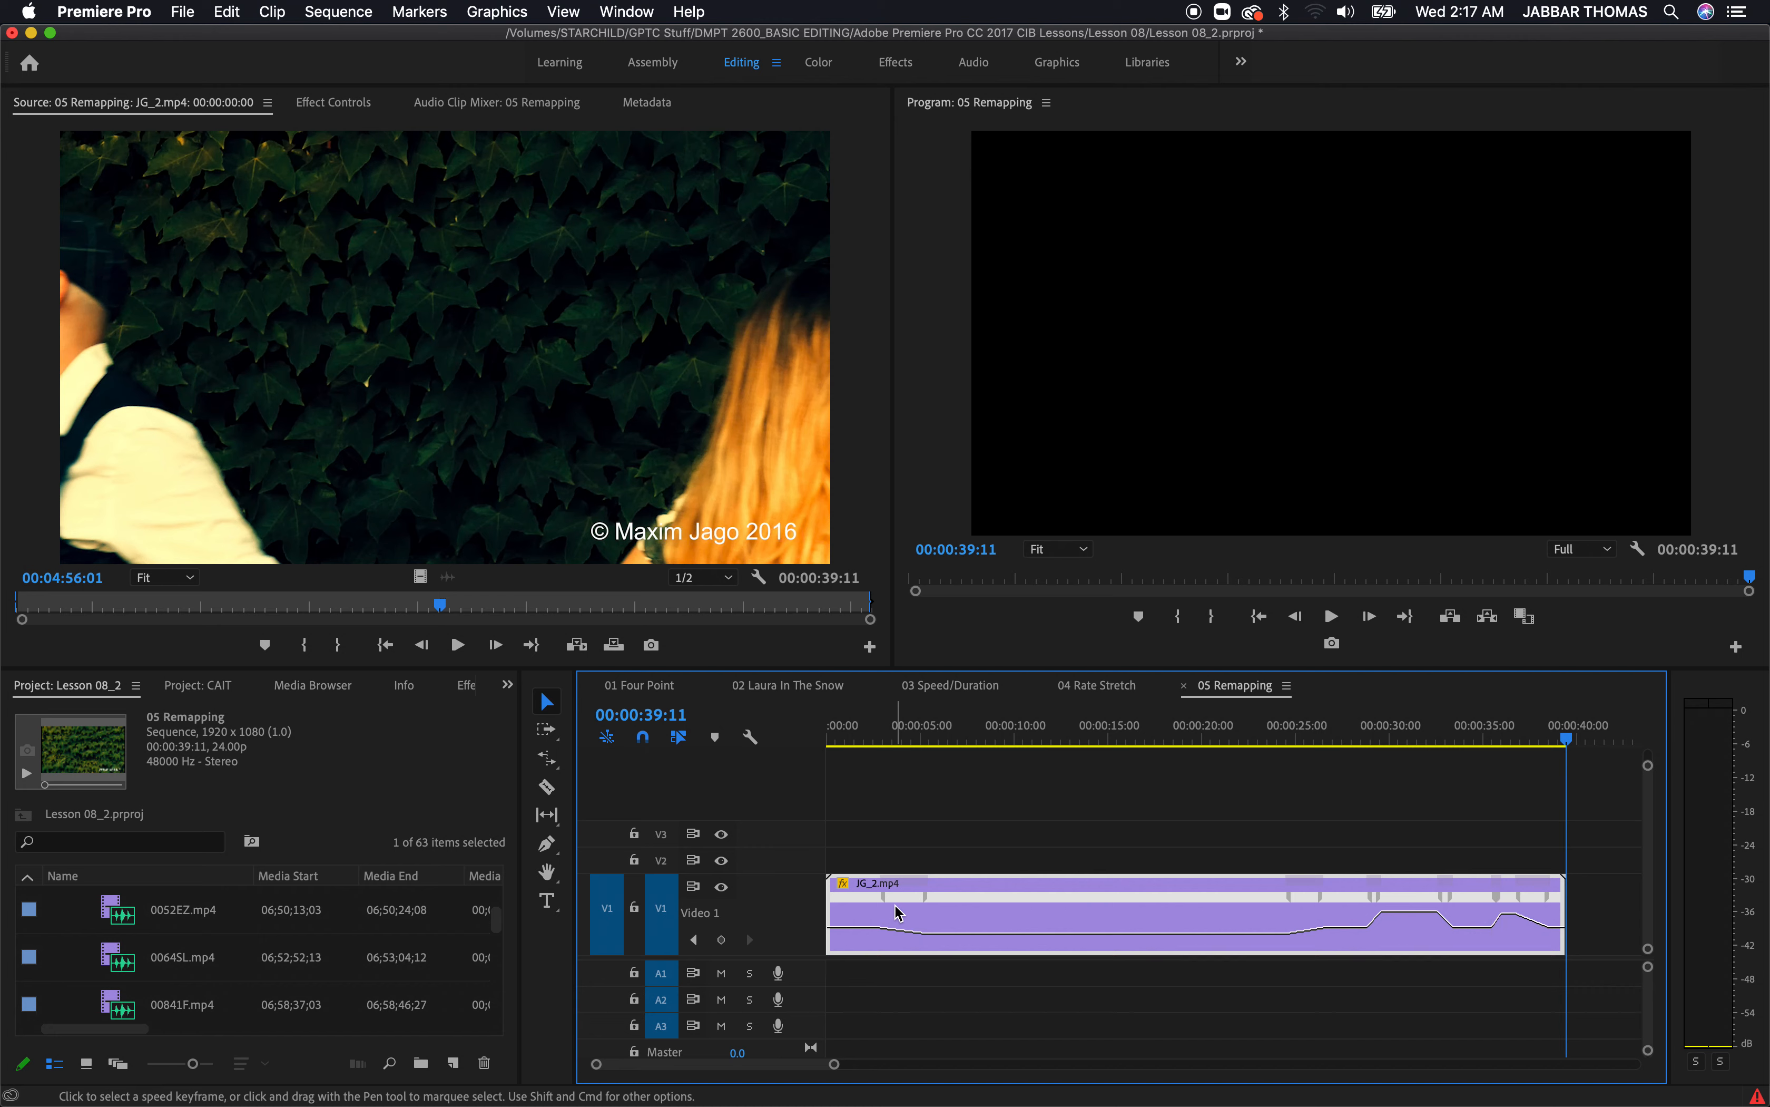
Activate the Rate Stretch tool in place of the Selection tool
key(super+r)
click(839, 682)
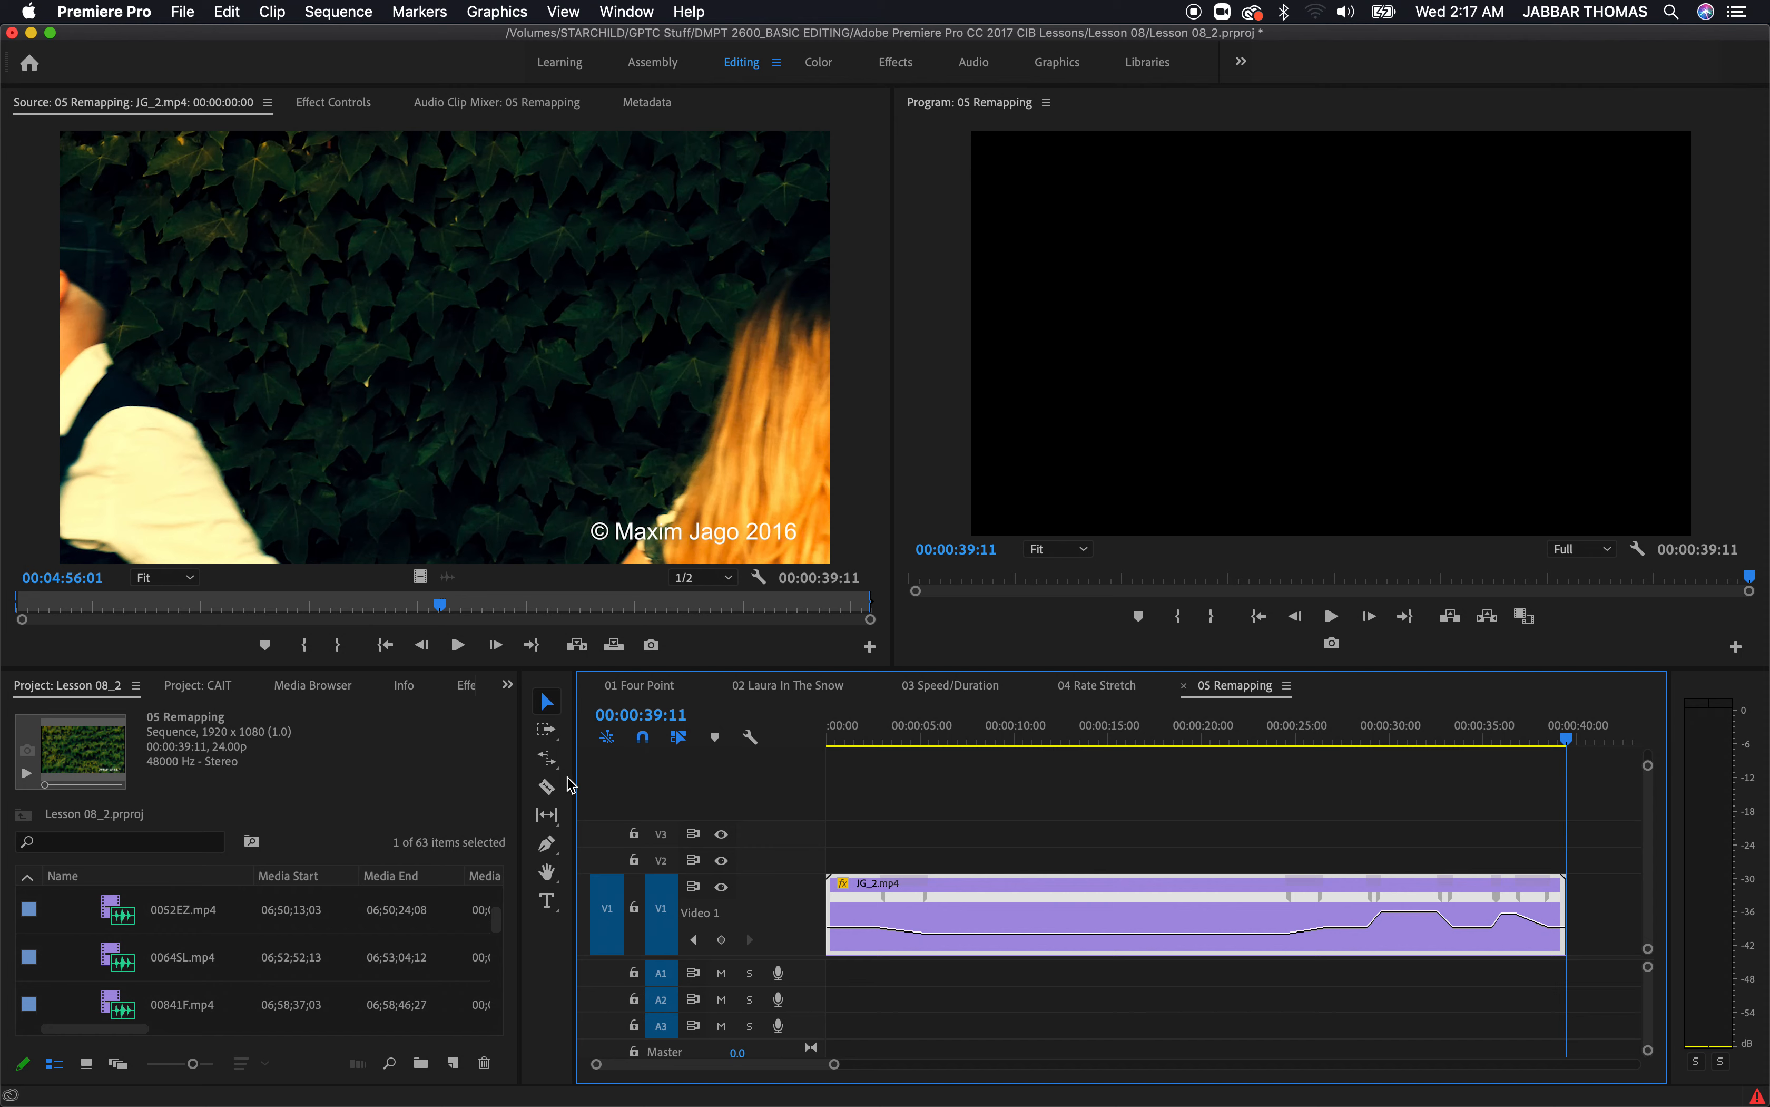
click(554, 764)
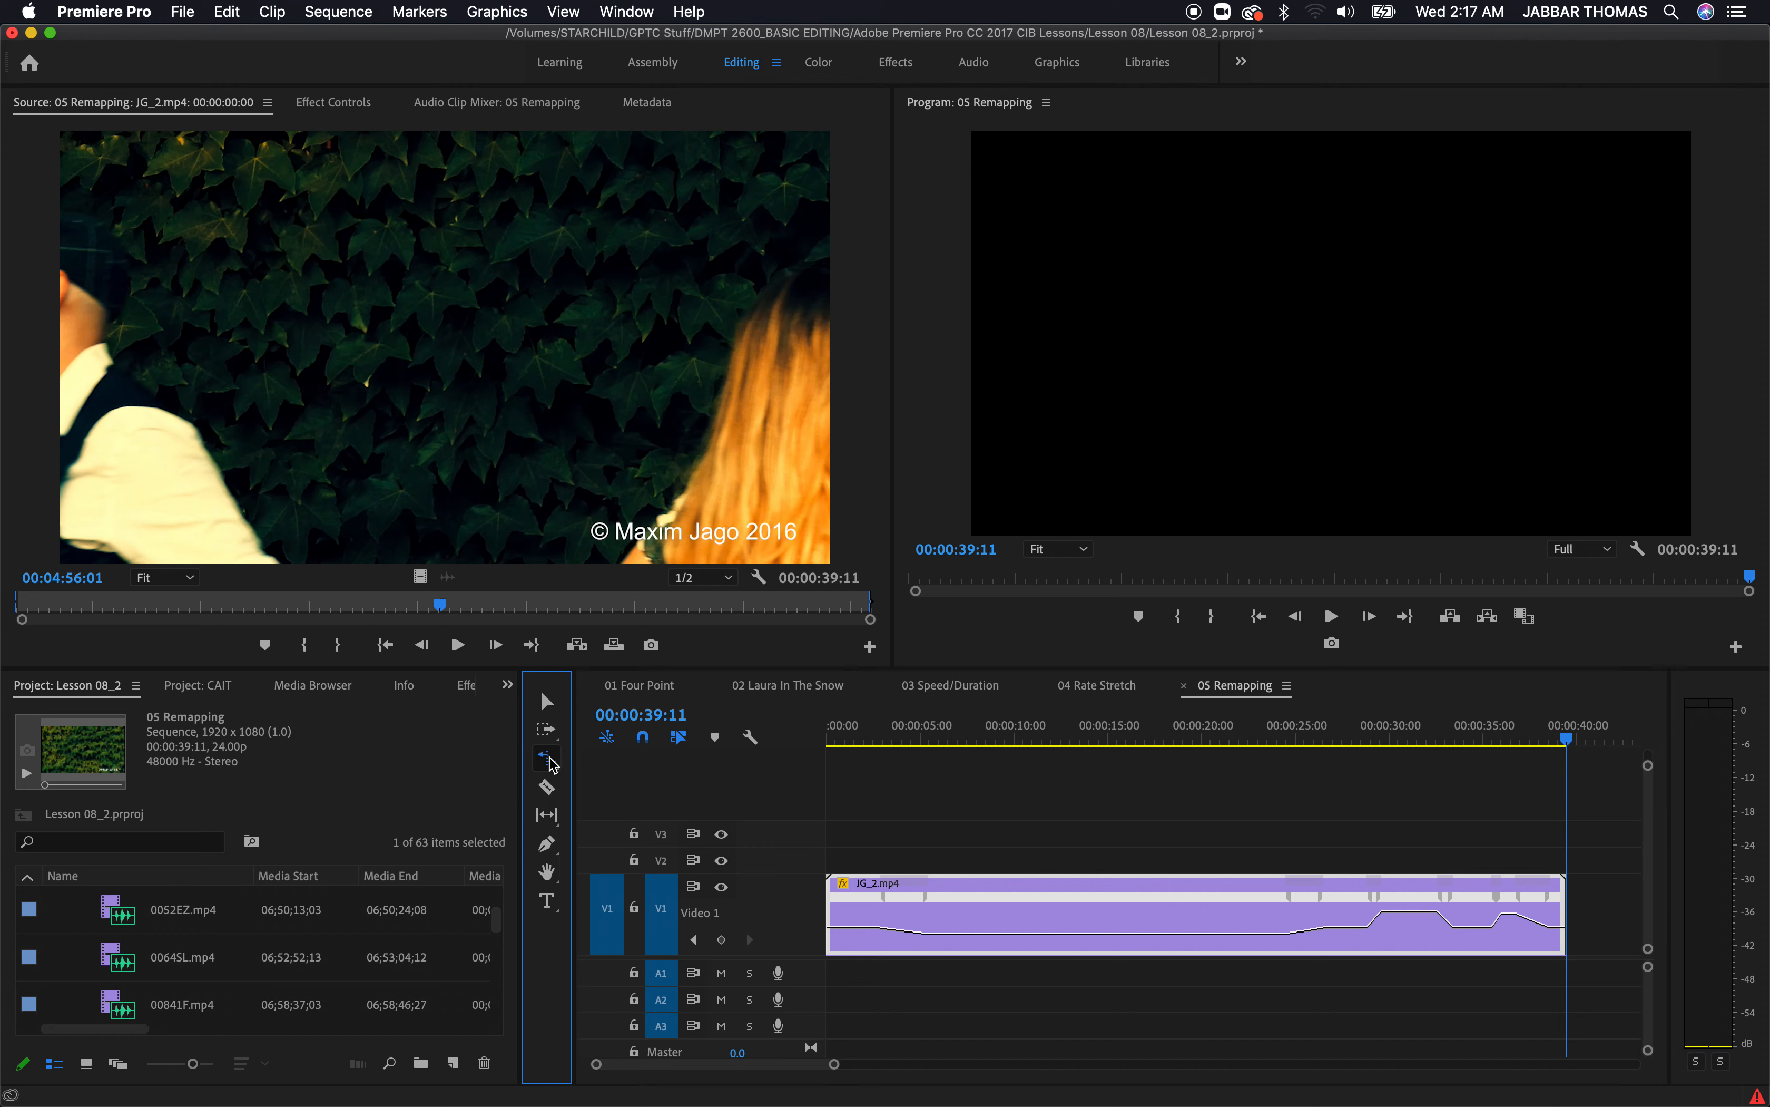